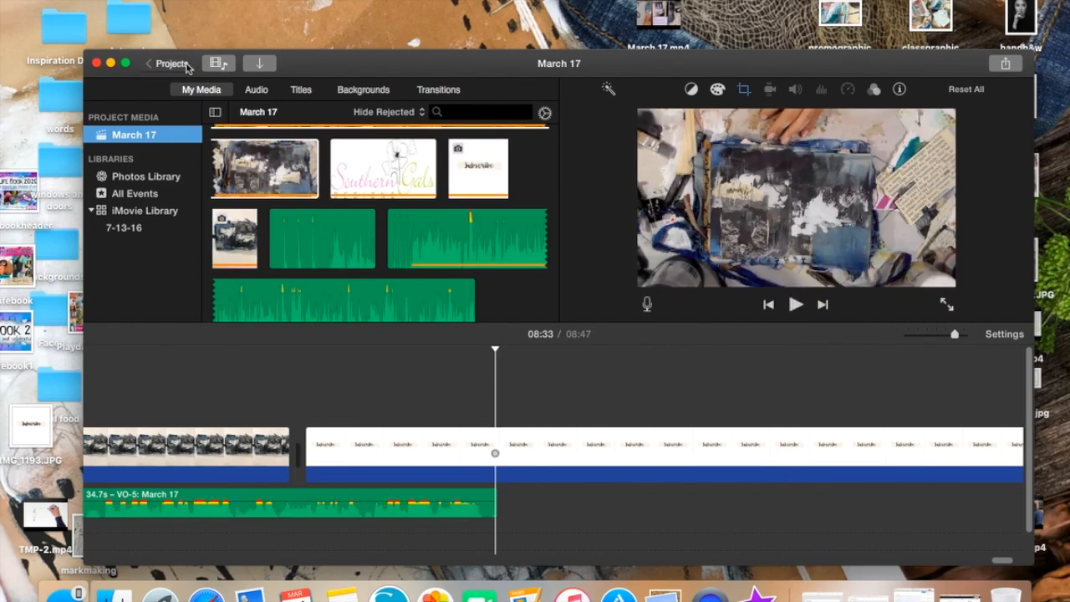
- Return to the projects overview and create a new movie project with No Theme, named March23
click(171, 63)
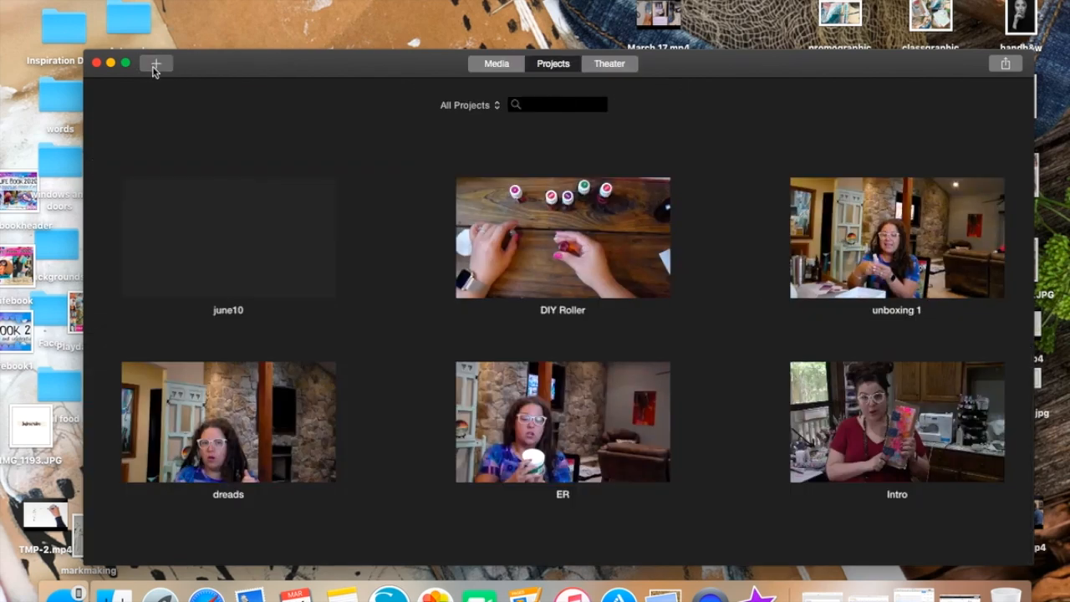
click(155, 65)
click(152, 97)
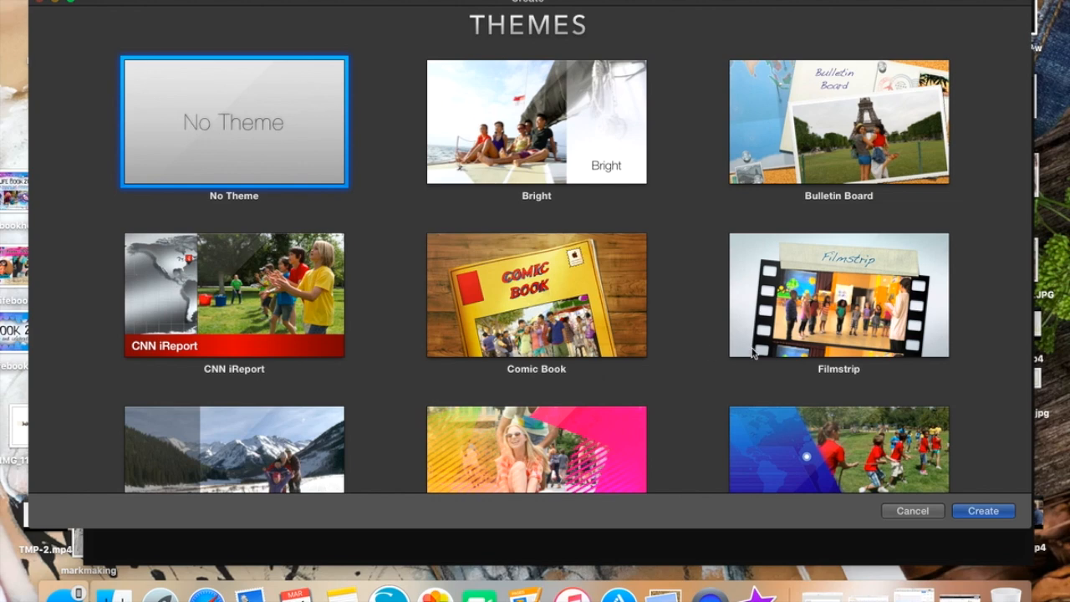
click(983, 511)
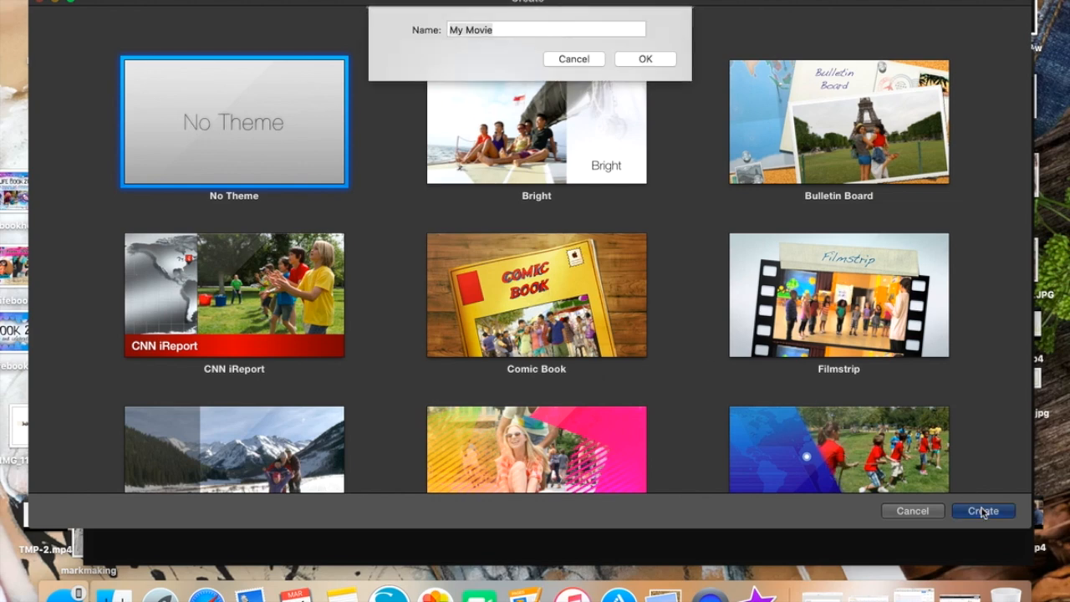
key(BackSpace)
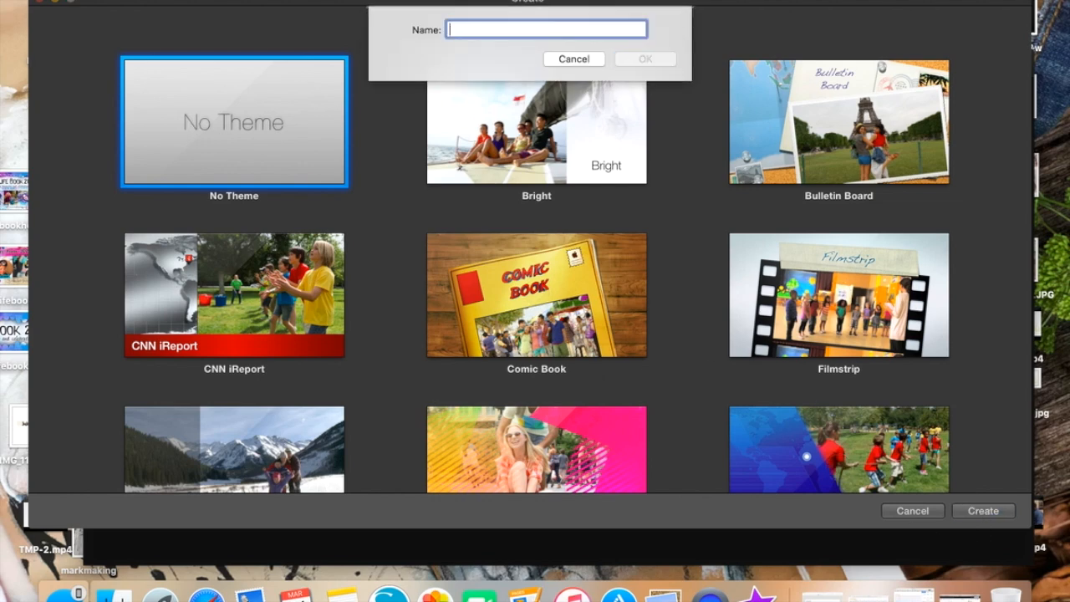
text(March23)
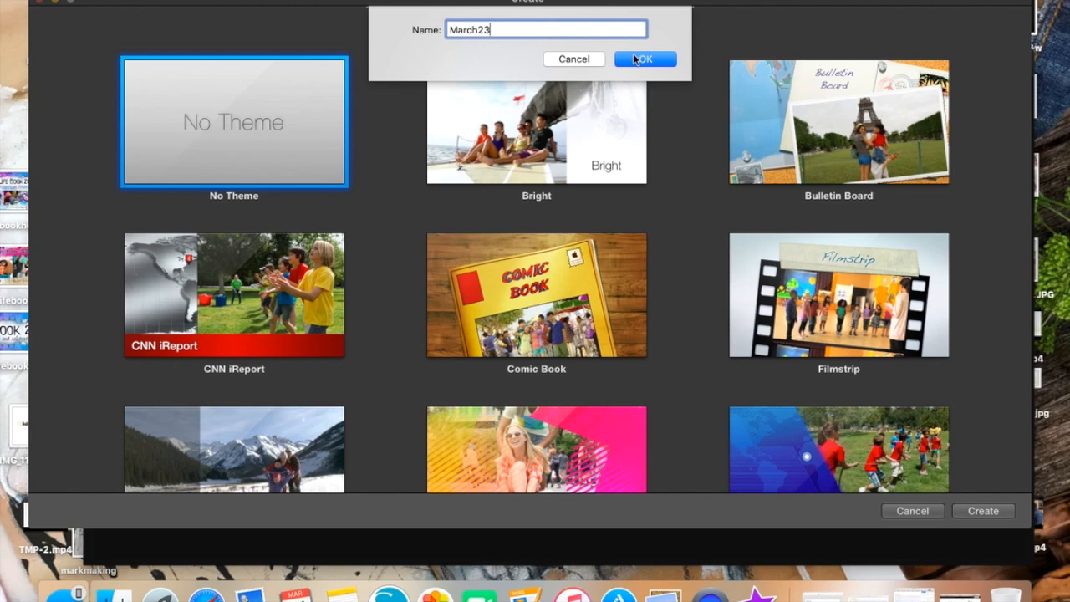
click(635, 58)
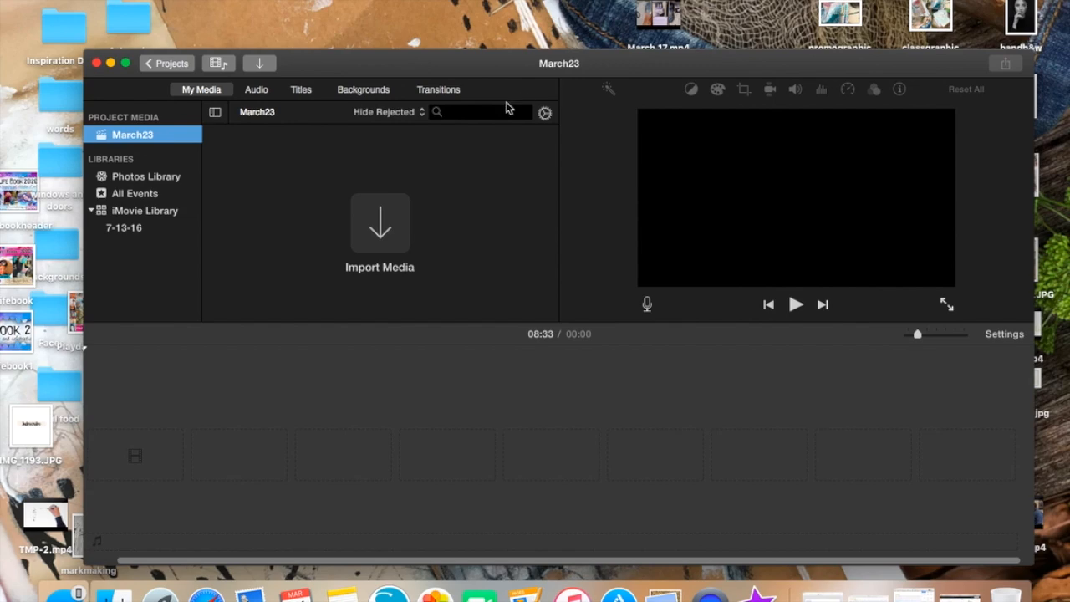
- Start a media import for the project and list the contents of the NO NAME device, dismissing the extra window
click(399, 208)
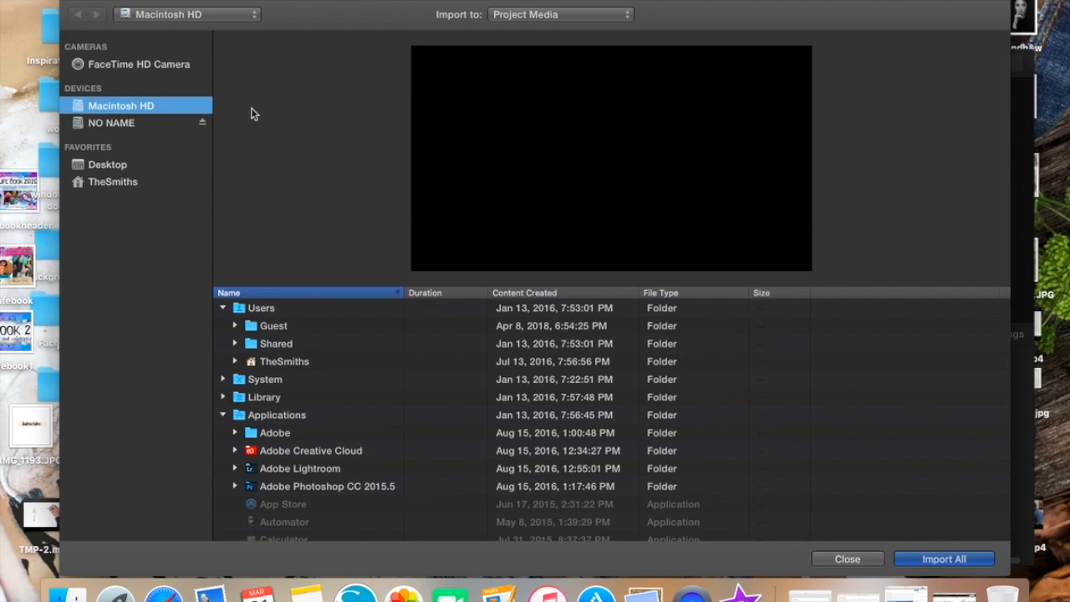
click(169, 130)
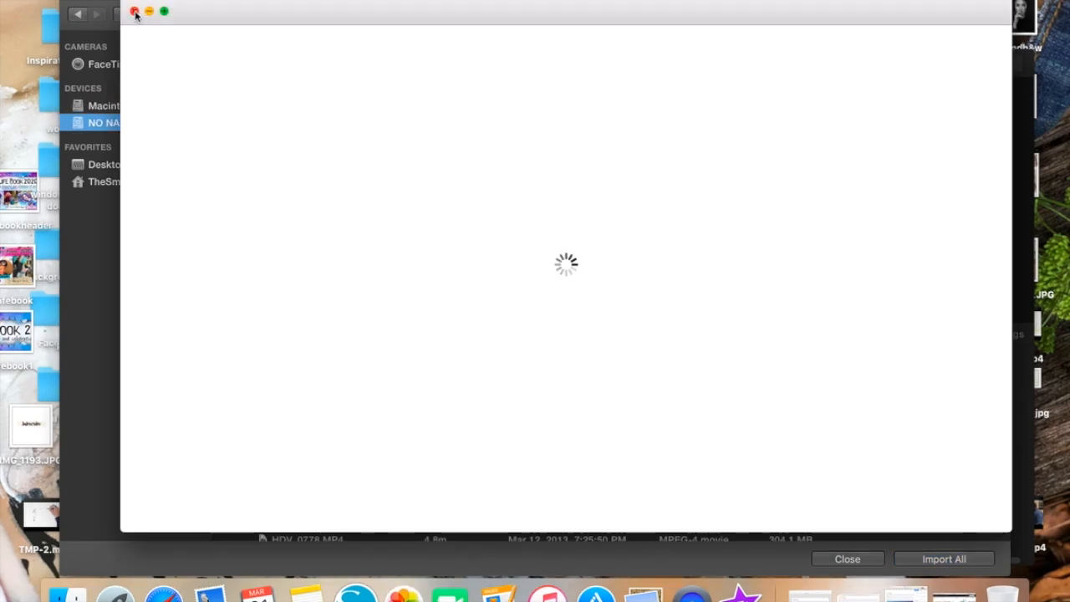
click(135, 12)
- Look through the device's video files, previewing HDV_0787.MP4 and HDV_0786.MP4
scroll(303, 465, down, 3)
scroll(304, 465, down, 5)
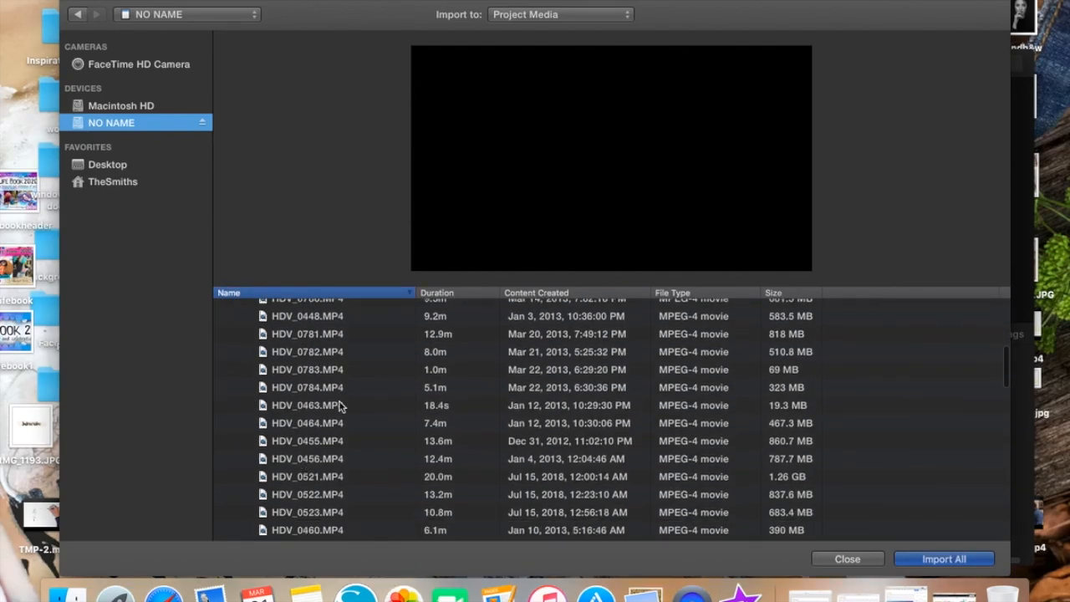
scroll(330, 451, down, 6)
scroll(329, 452, down, 1)
click(364, 417)
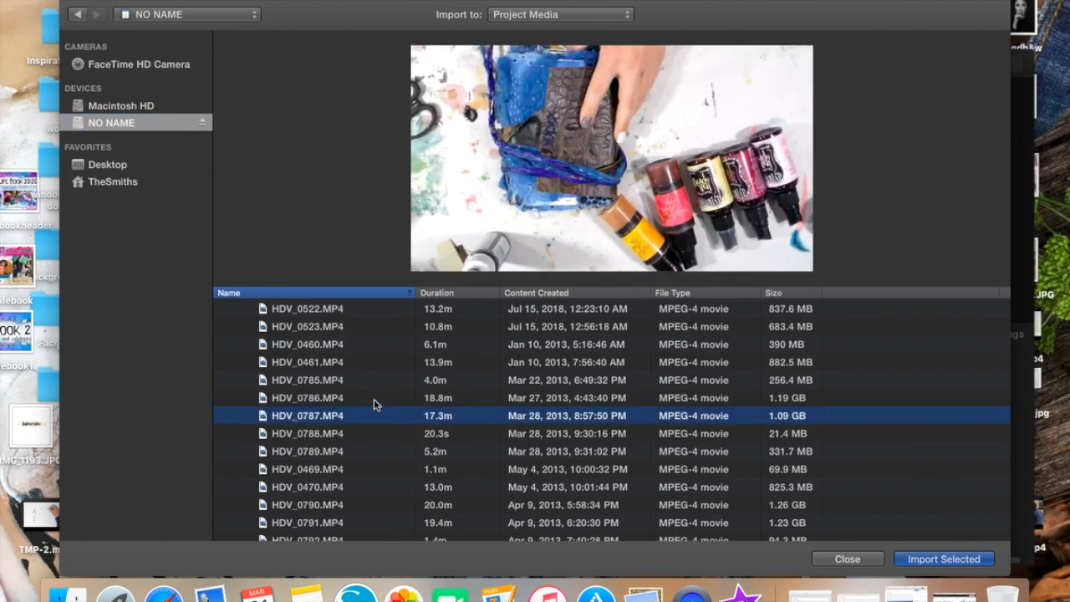
click(377, 401)
- Import the two last video files, HDV_0825.MP4 and HDV_0826.MP4, into the project media
scroll(375, 465, down, 6)
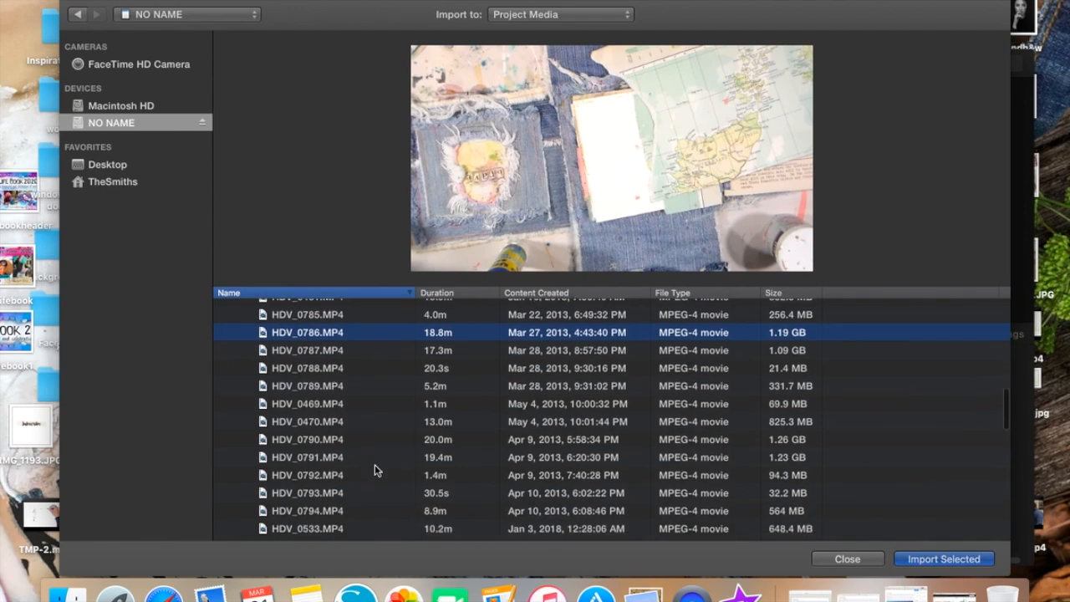
scroll(376, 471, down, 10)
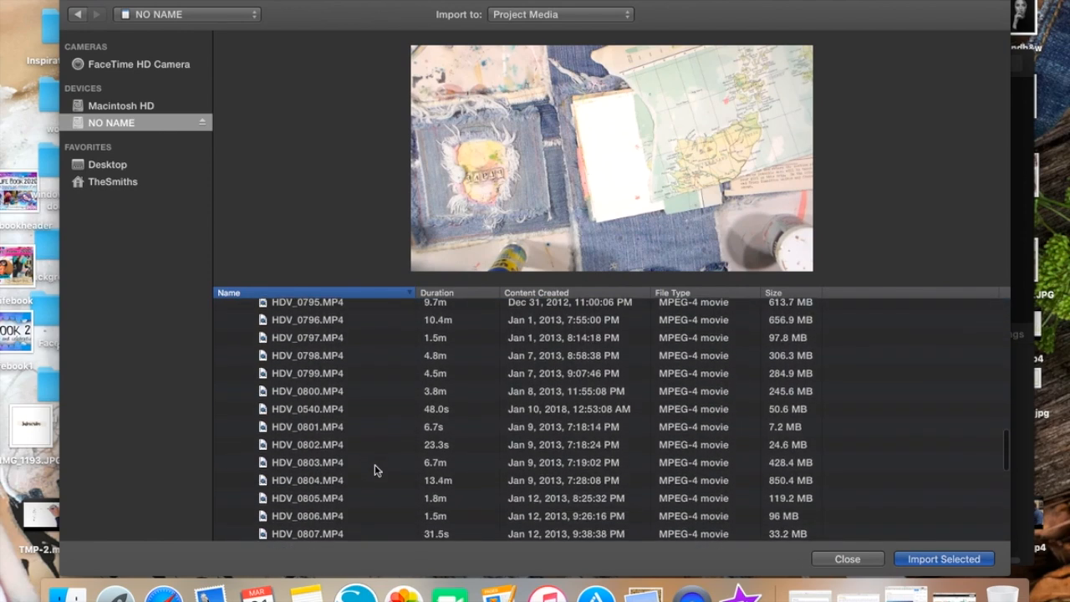
scroll(376, 470, down, 8)
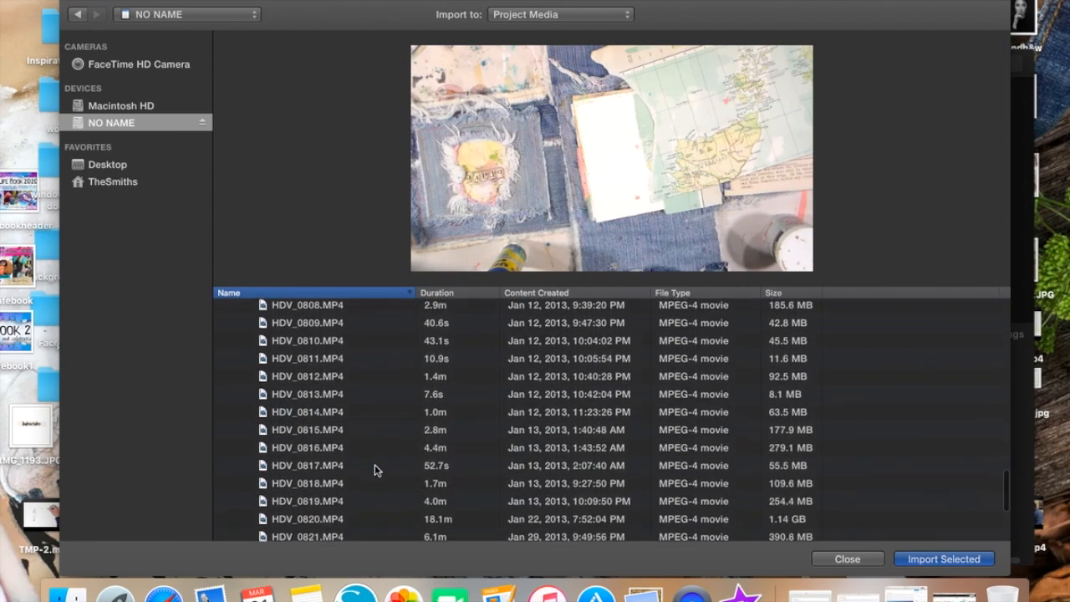
scroll(376, 471, down, 4)
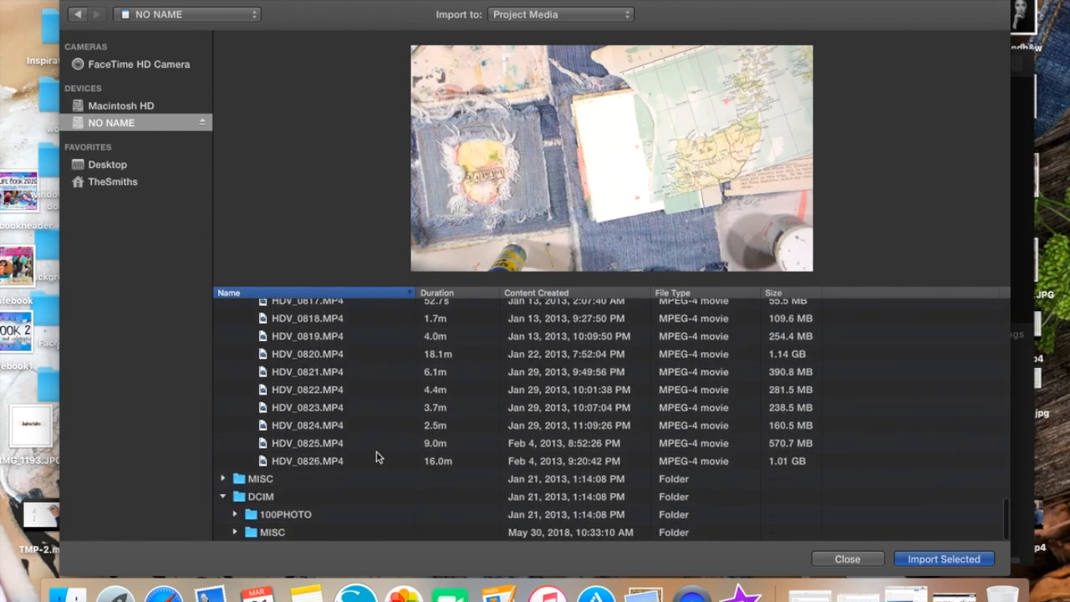
click(375, 463)
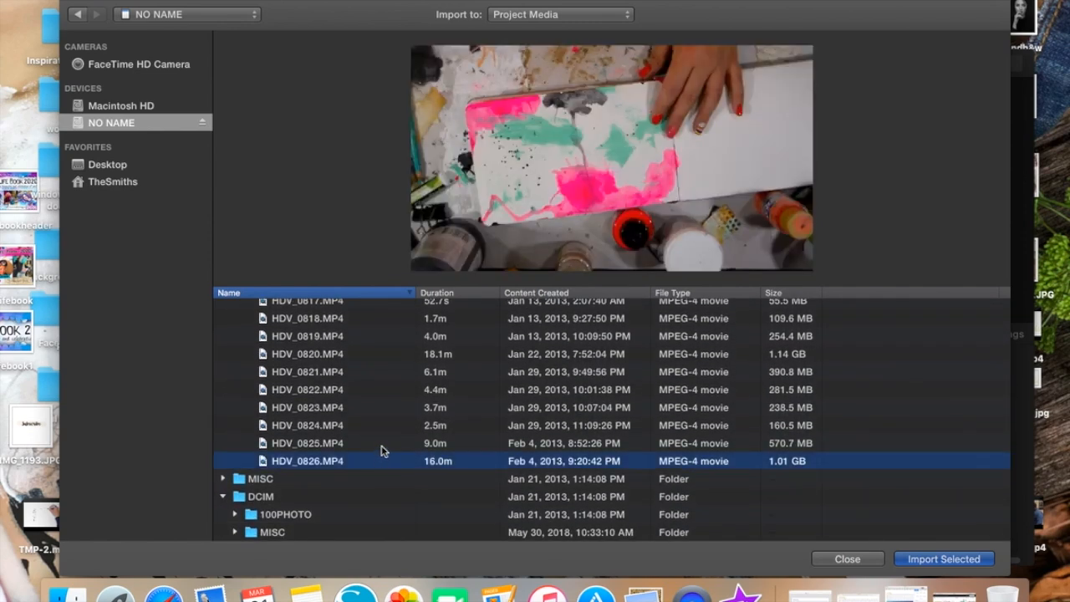
key(Up)
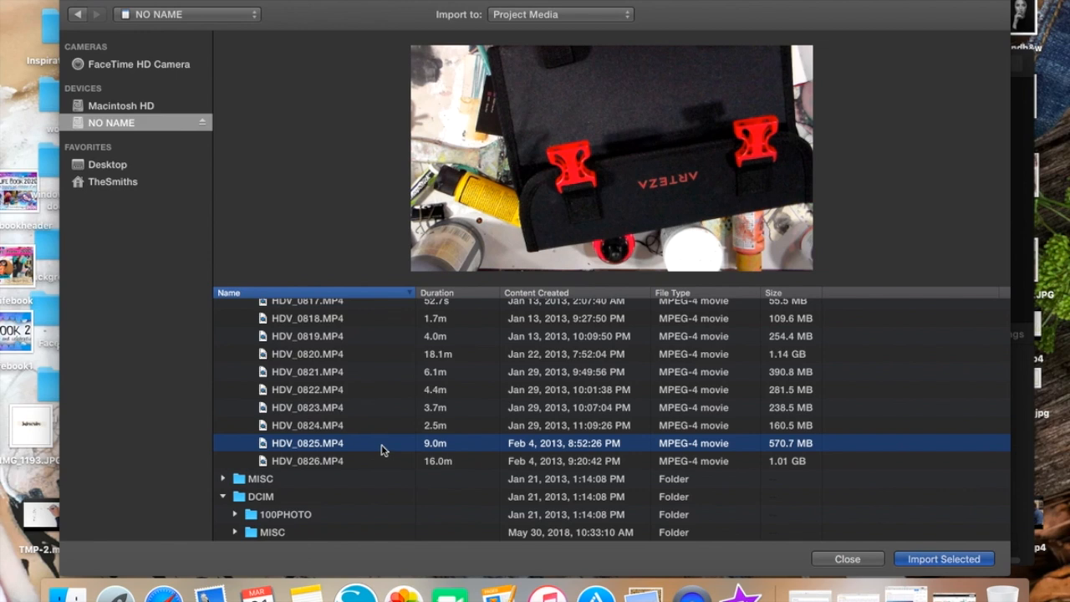
key(shift+Down)
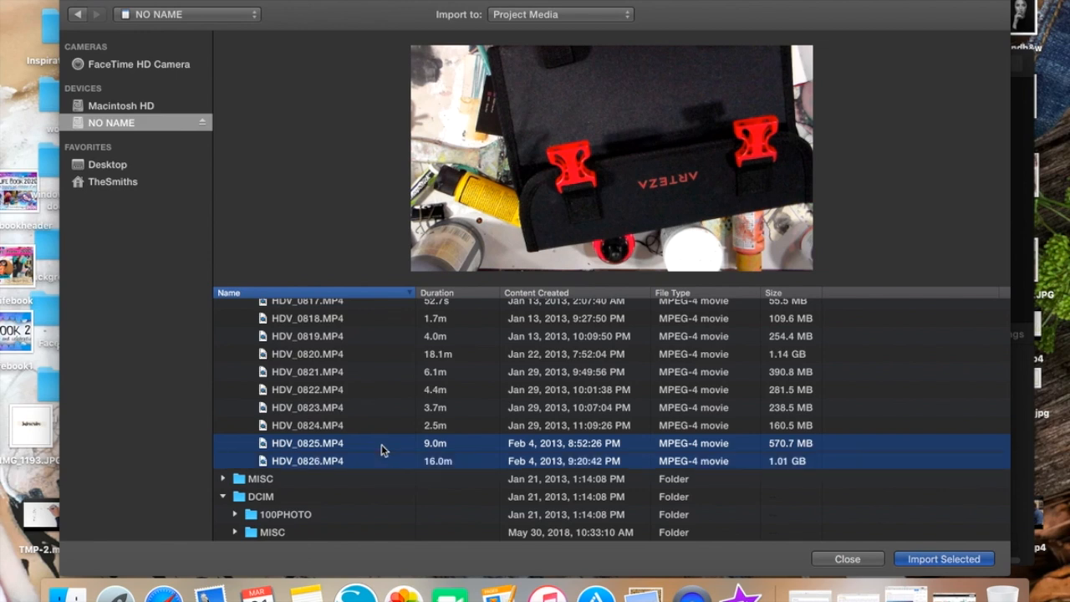
click(931, 560)
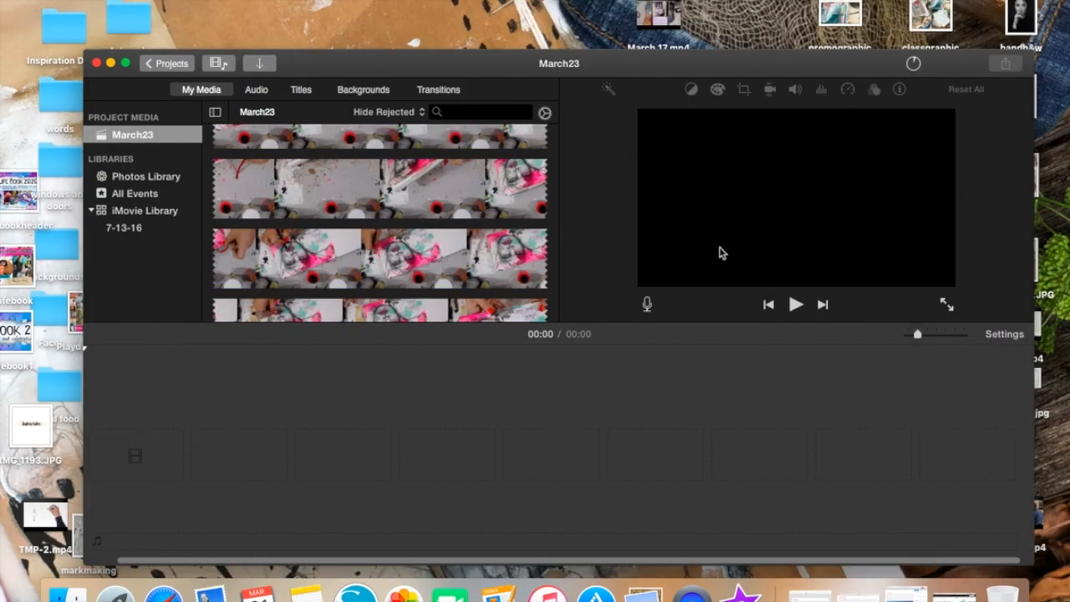
- Select the entire 9.0-minute clip in the project media and add it to the empty timeline
scroll(404, 219, down, 2)
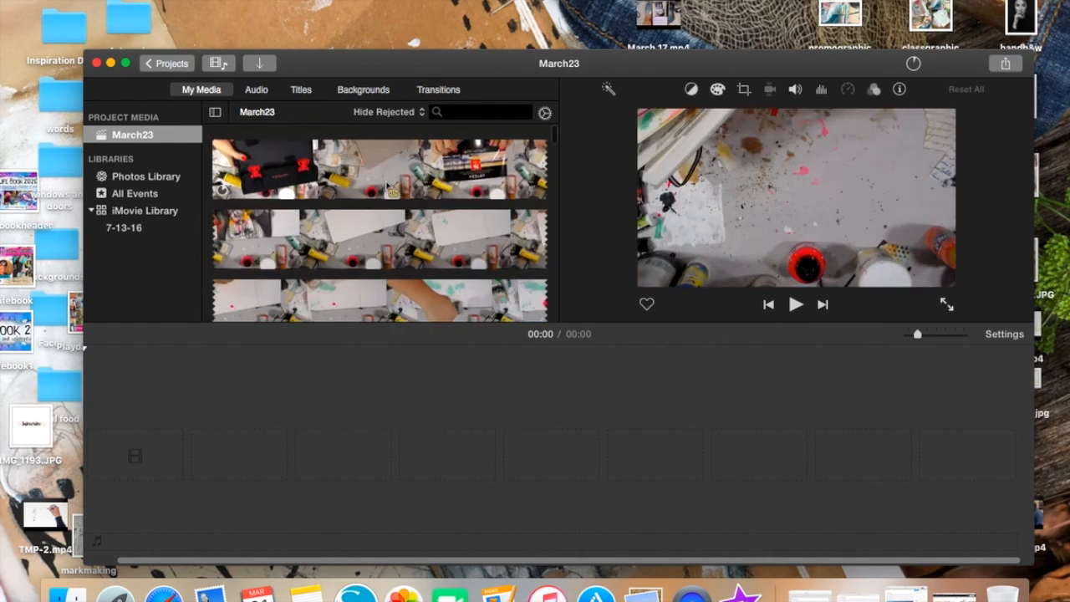
right_click(386, 183)
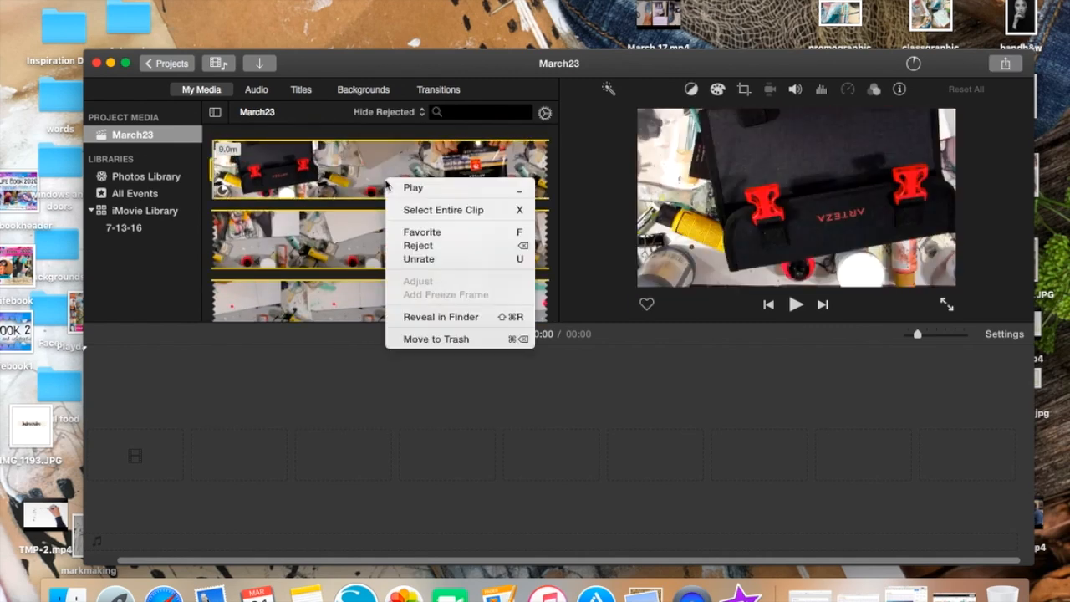
click(378, 171)
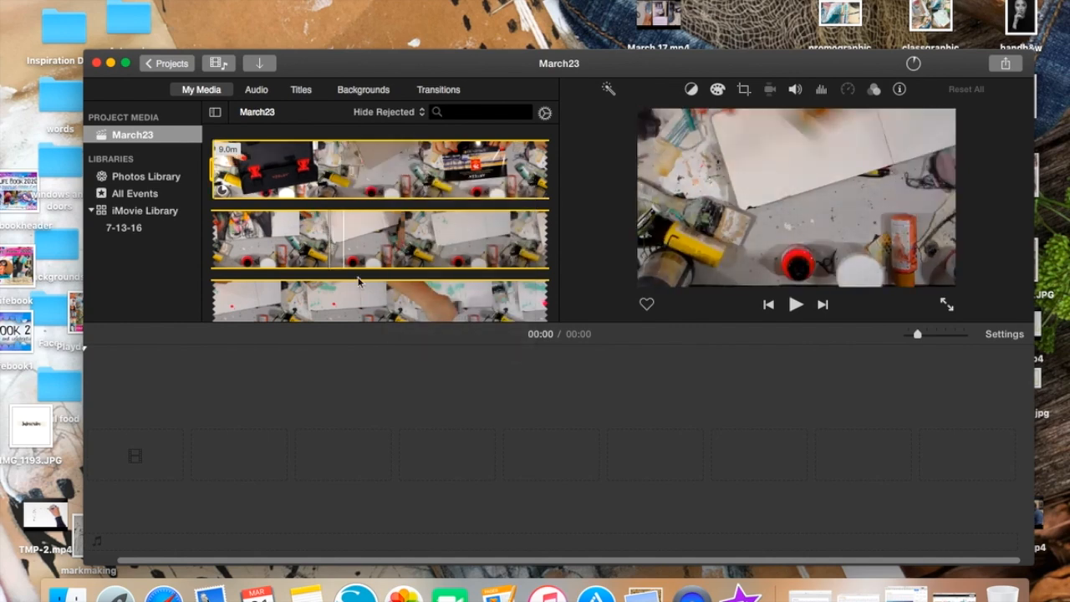
right_click(402, 171)
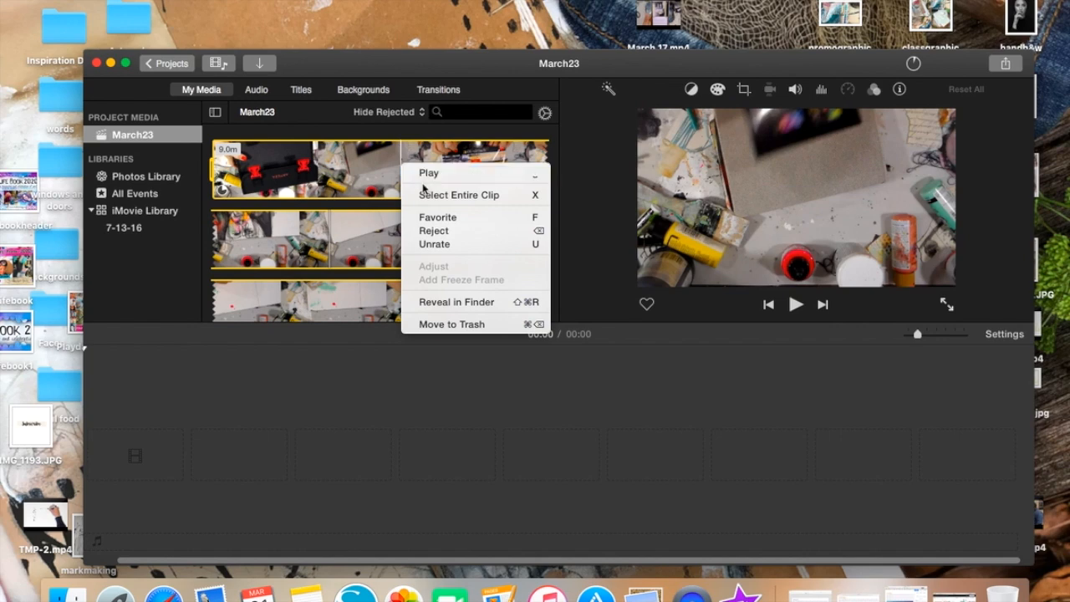
click(459, 195)
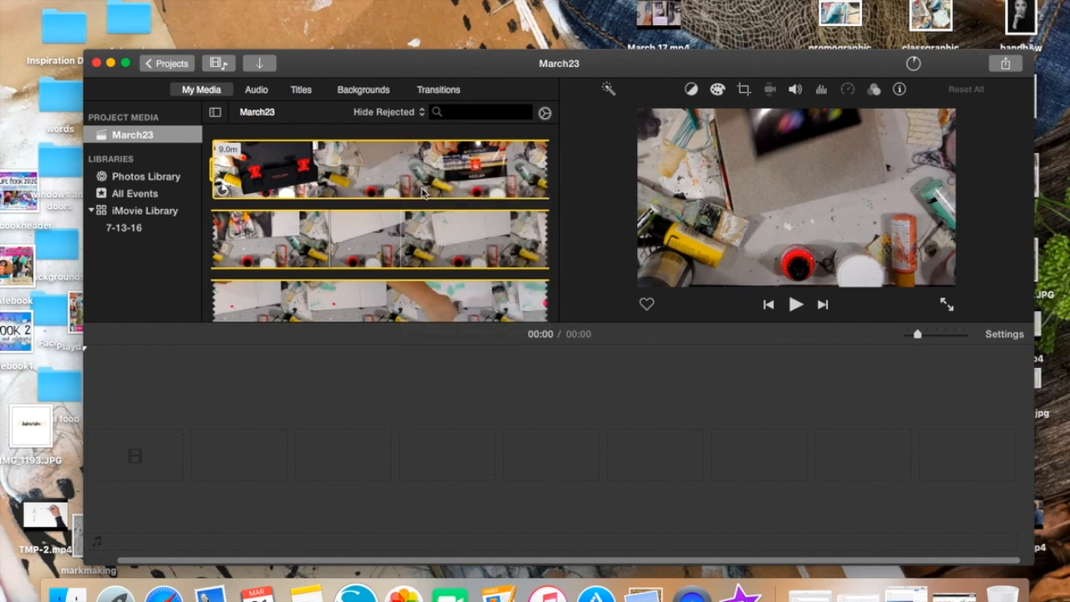
drag(366, 278, 292, 416)
- Select the entire 16.0-minute clip in the project media and place it after the first clip in the timeline
scroll(368, 284, down, 10)
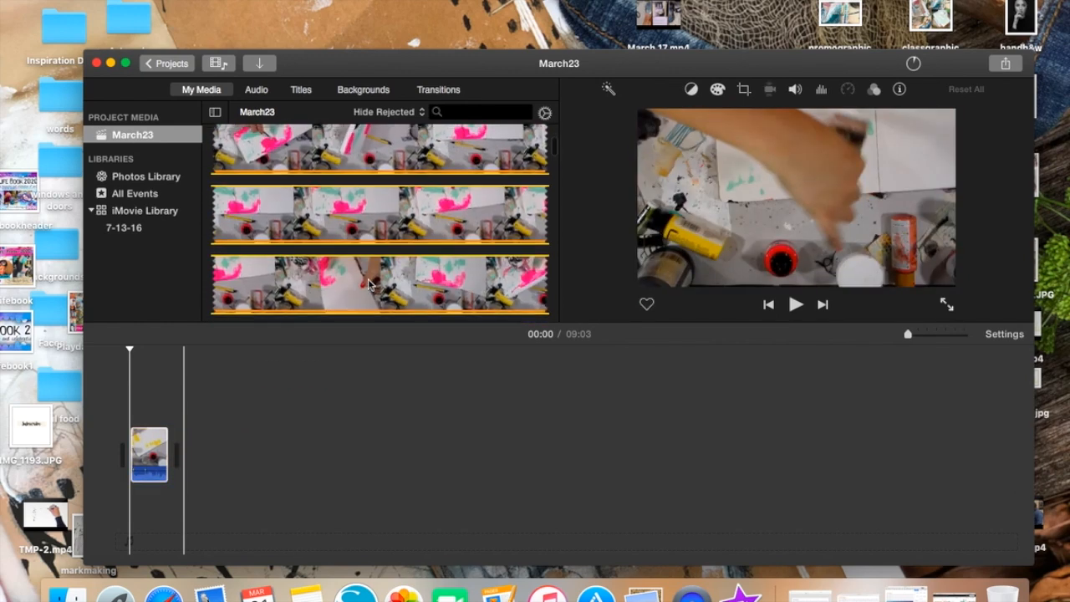
scroll(369, 284, down, 10)
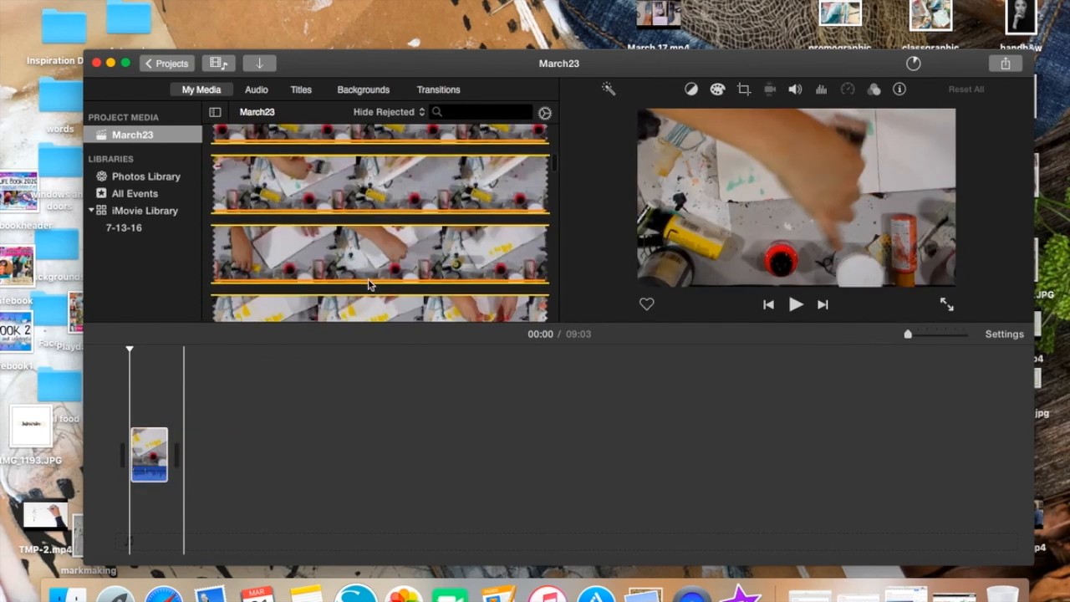
scroll(368, 285, down, 5)
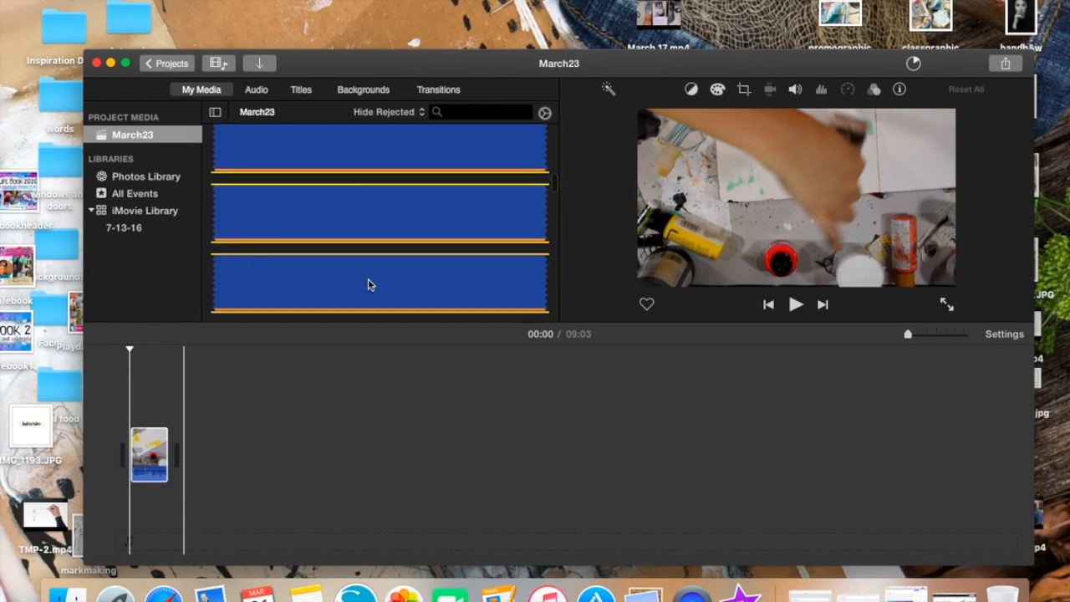
scroll(368, 285, down, 1)
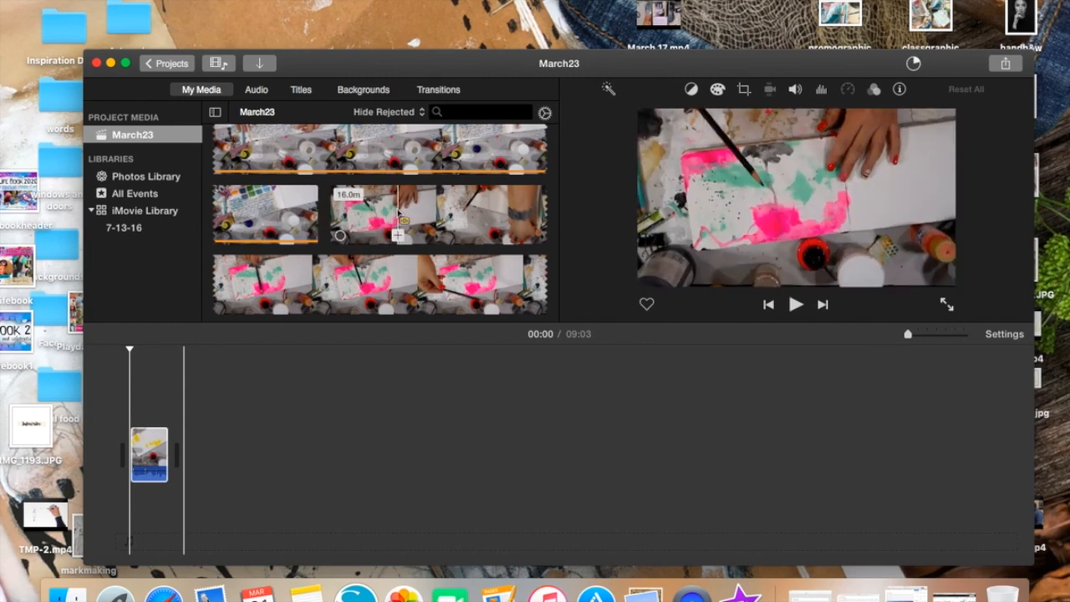
click(398, 234)
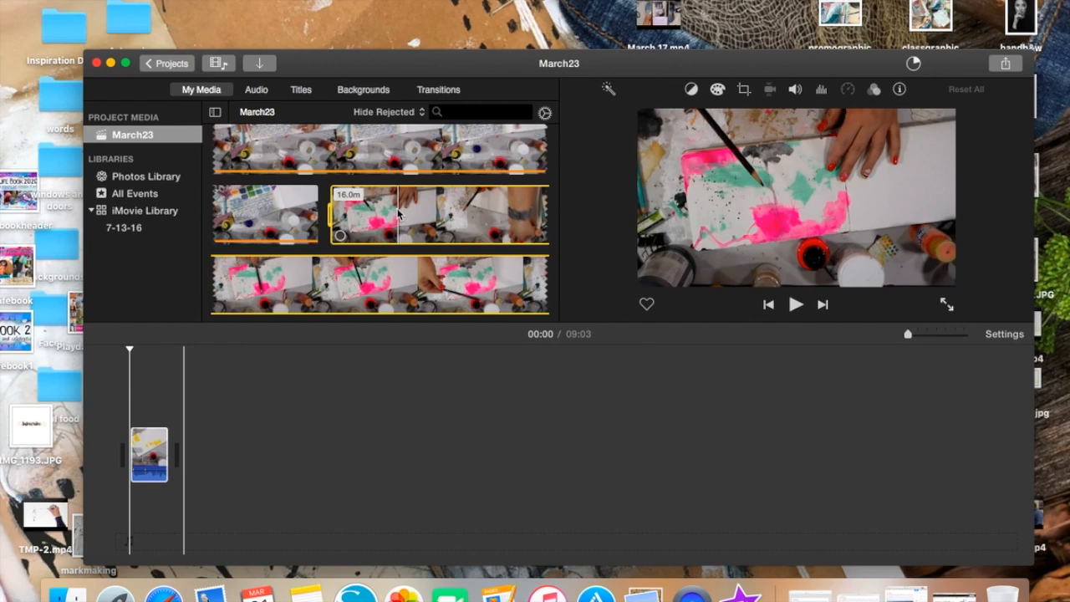
right_click(416, 208)
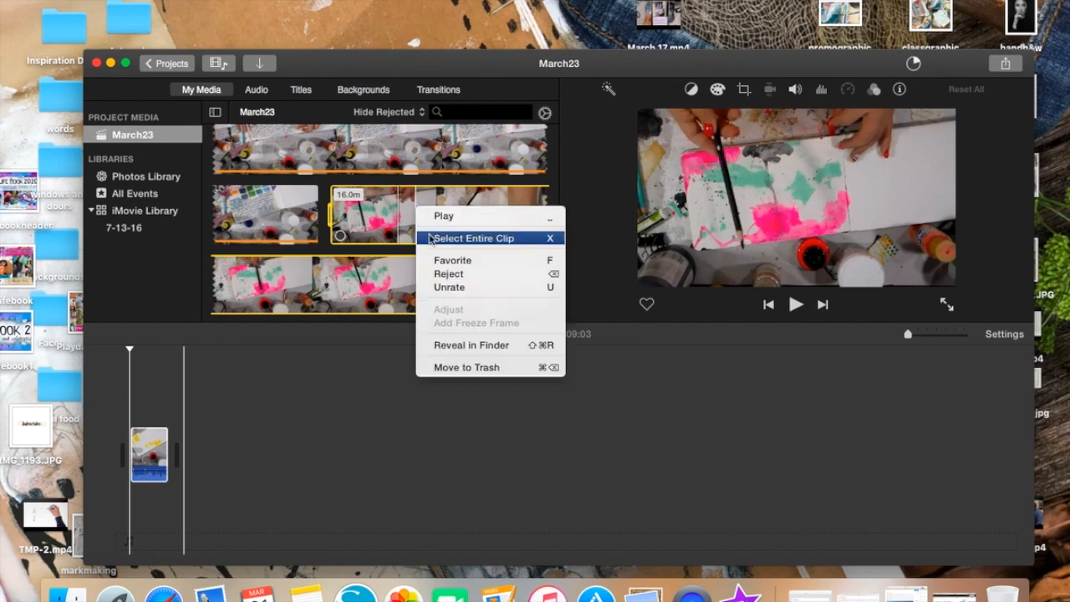
click(474, 239)
drag(430, 225, 328, 431)
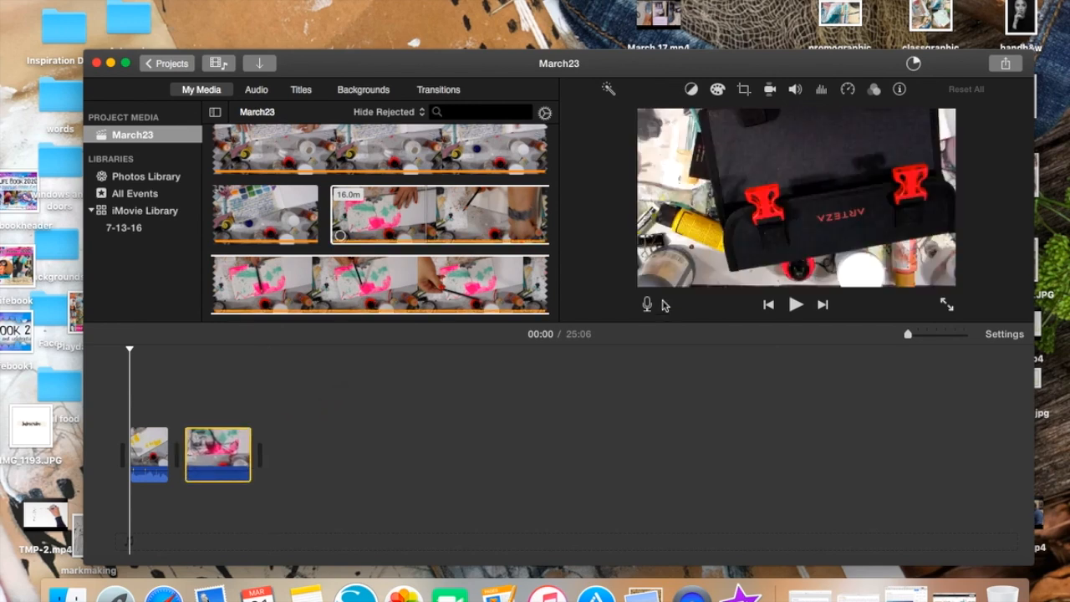
- Select the second clip in the timeline with the playhead at about 19:23
scroll(253, 288, down, 3)
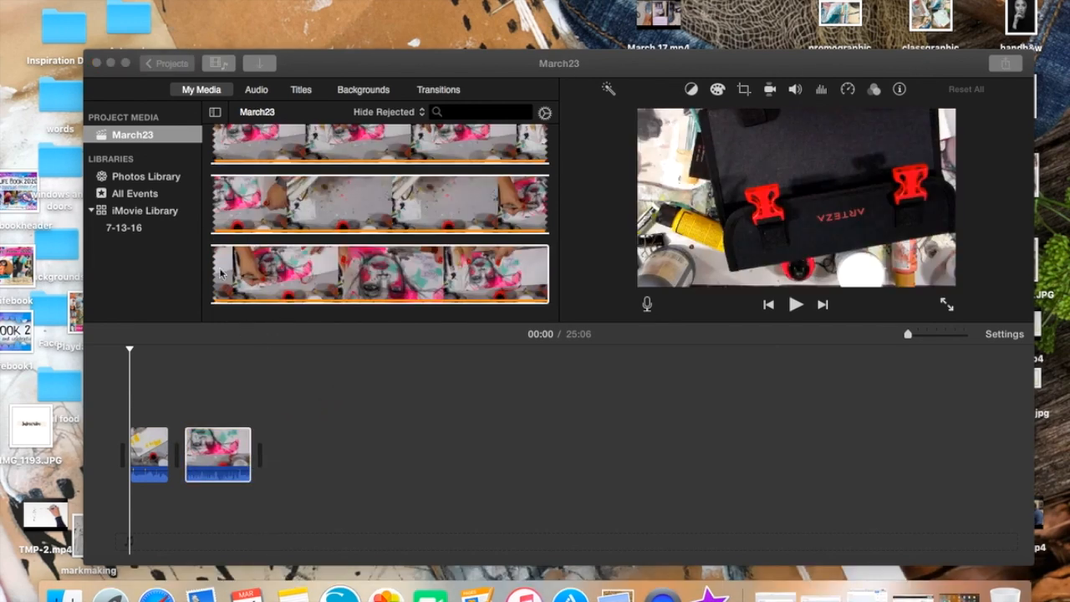
scroll(291, 262, down, 2)
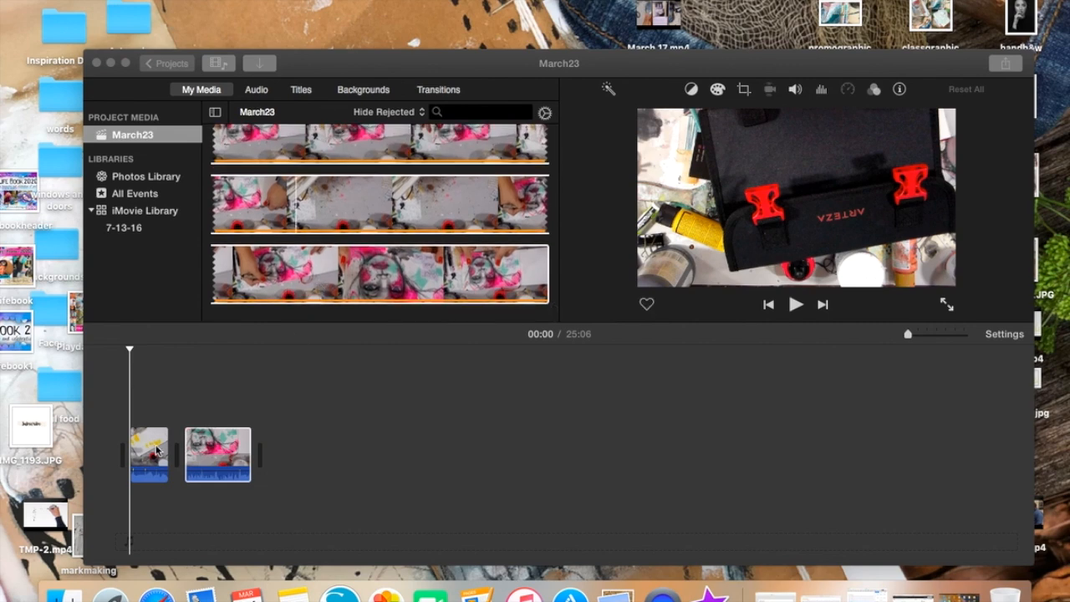
click(214, 462)
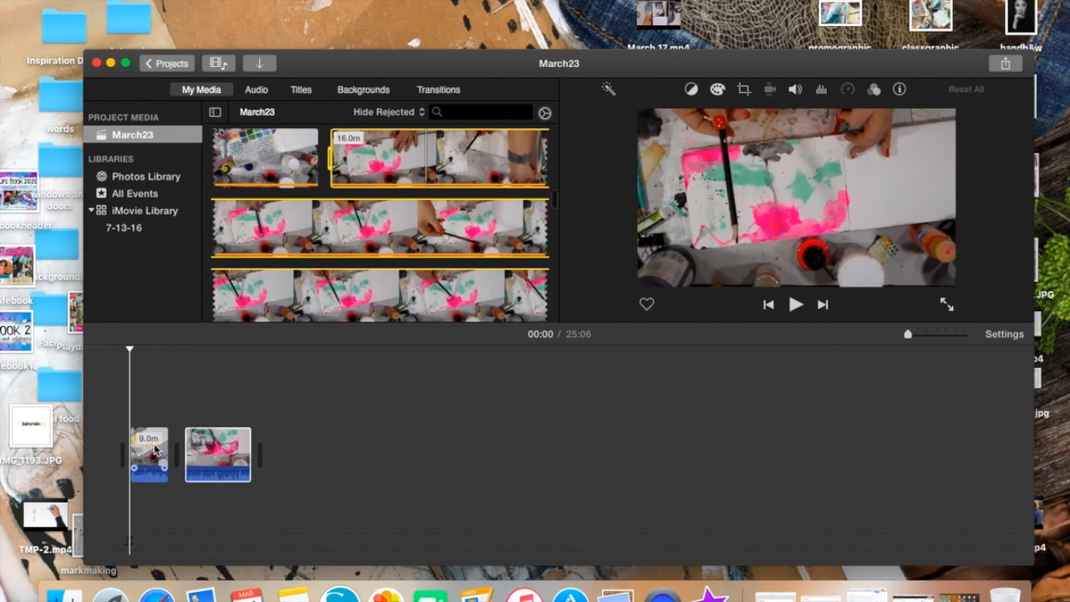
click(227, 456)
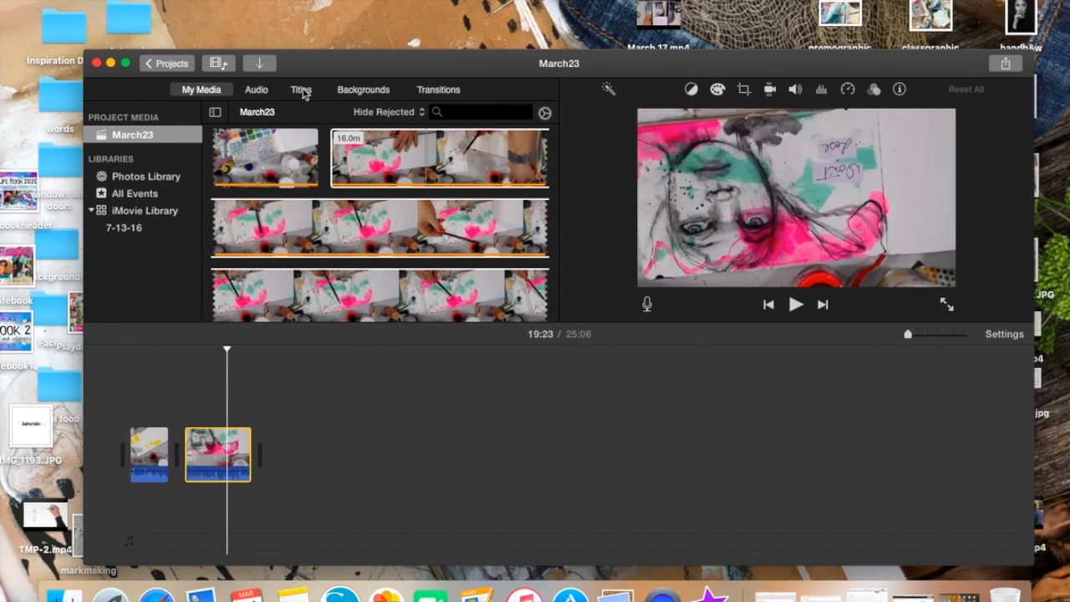
- Import trailer.mp4 from the Desktop into the project media
click(261, 67)
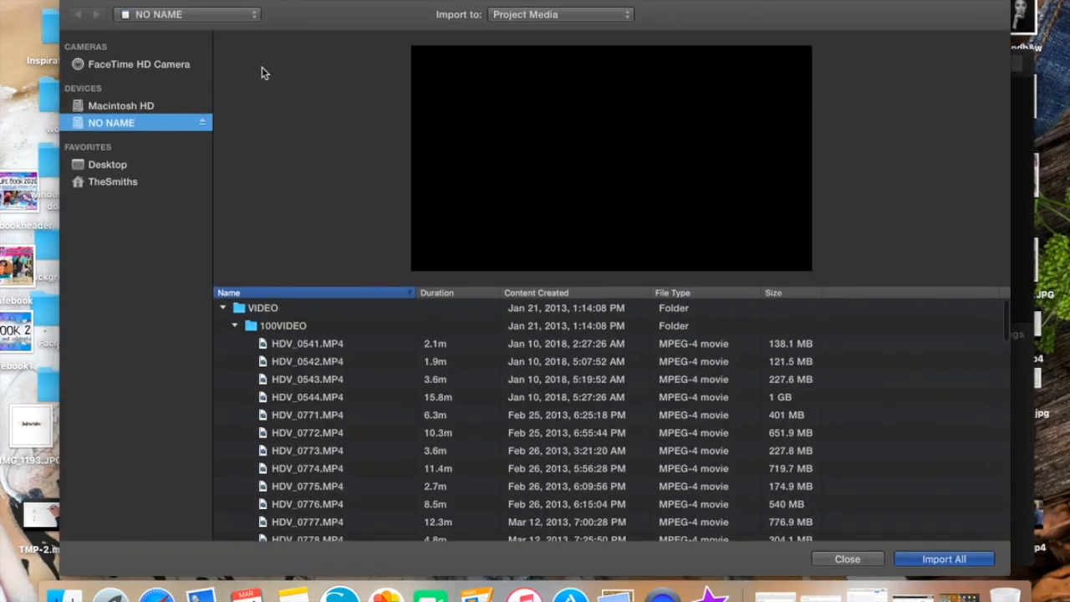
click(126, 166)
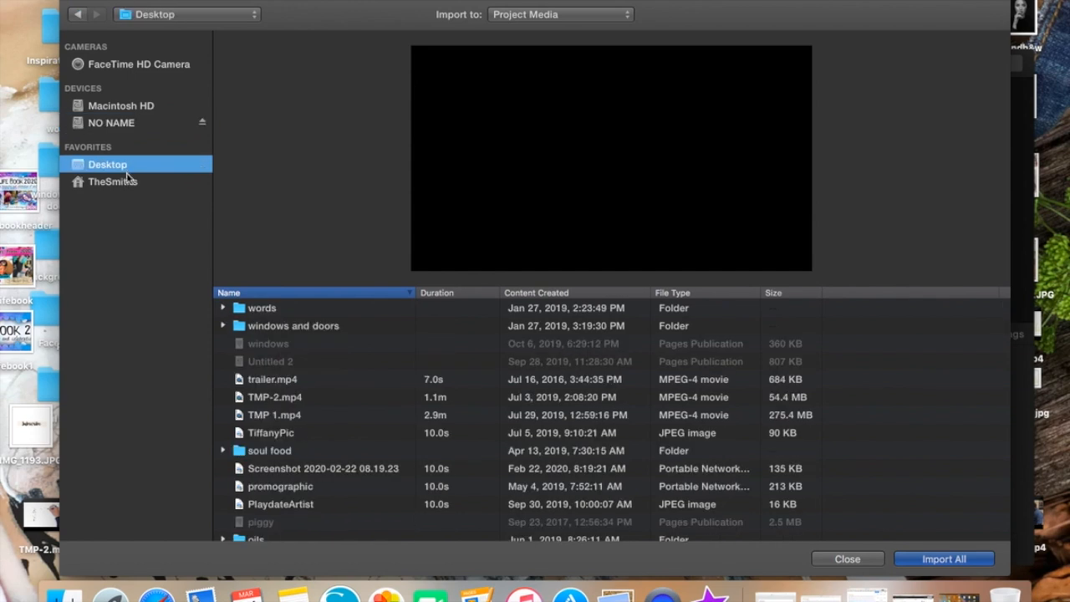
click(286, 382)
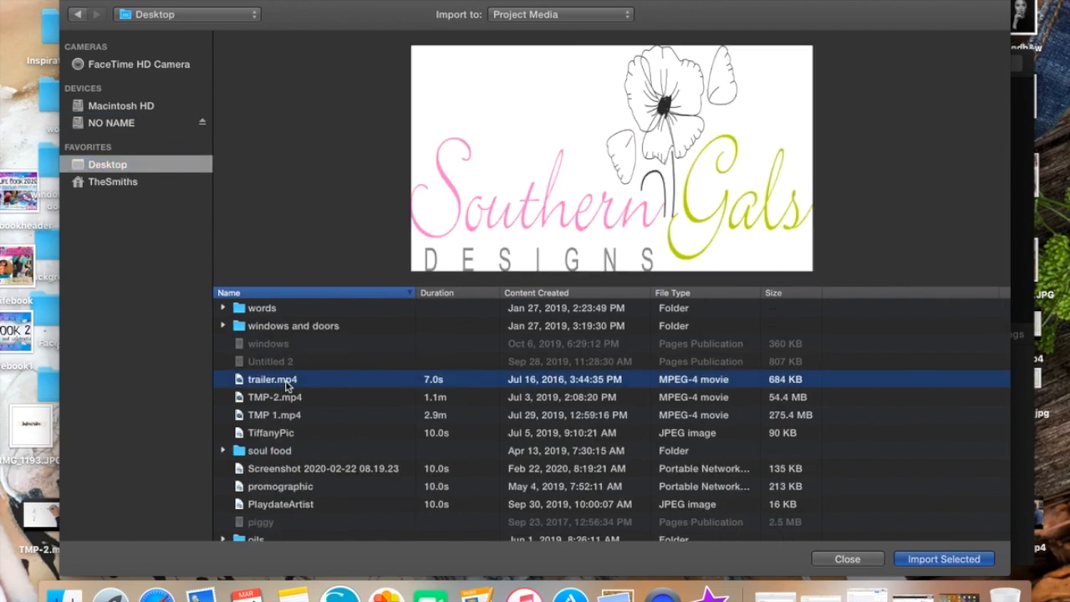
click(958, 560)
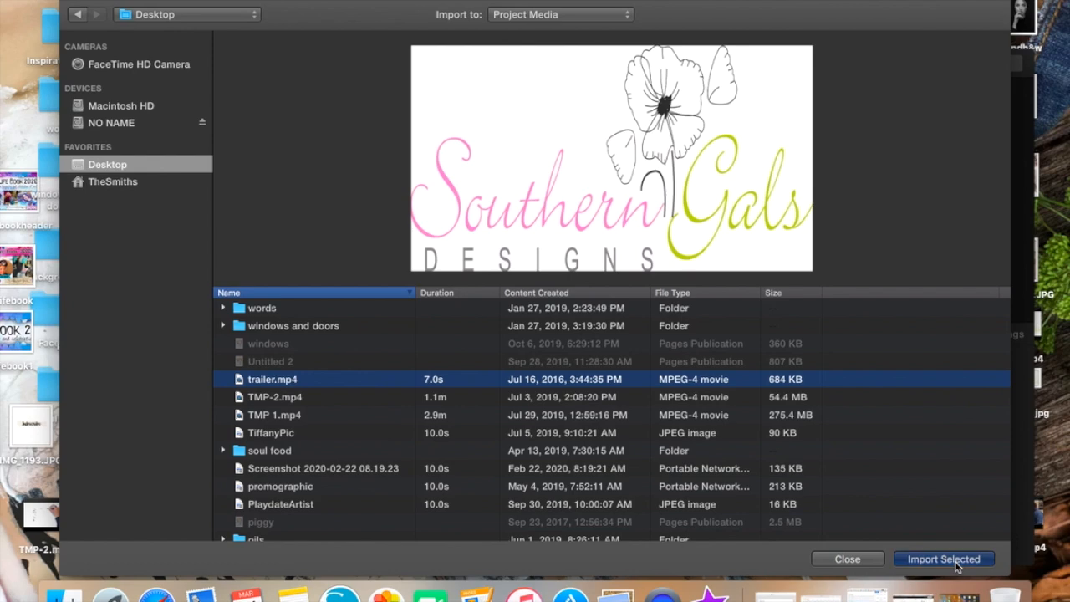
- Select the entire 7.0-second Southern Gals Designs trailer clip in the project media and place it at the start of the timeline
scroll(394, 251, down, 10)
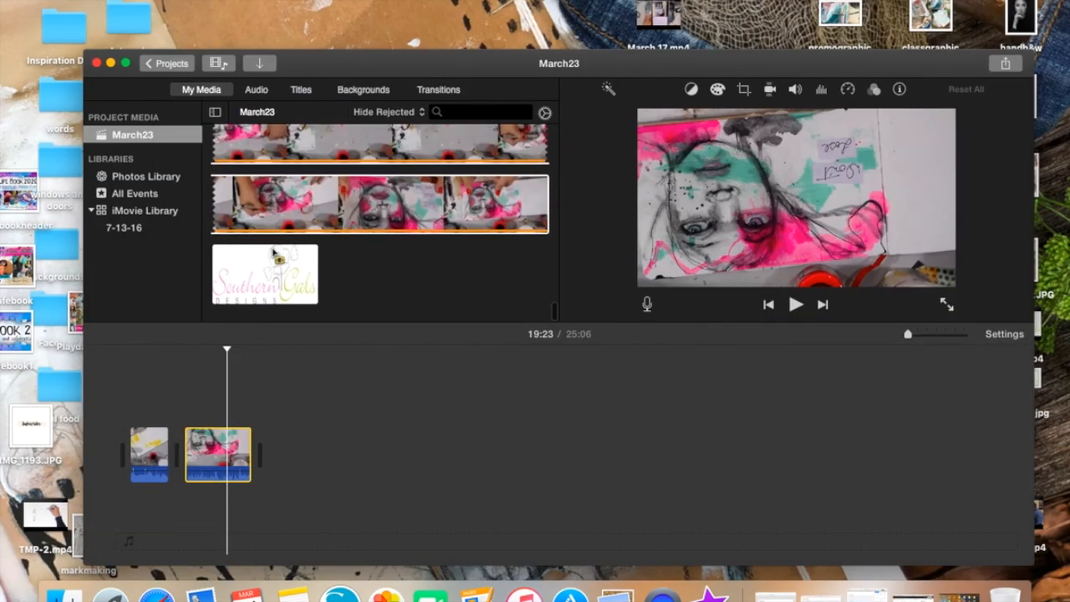
right_click(266, 264)
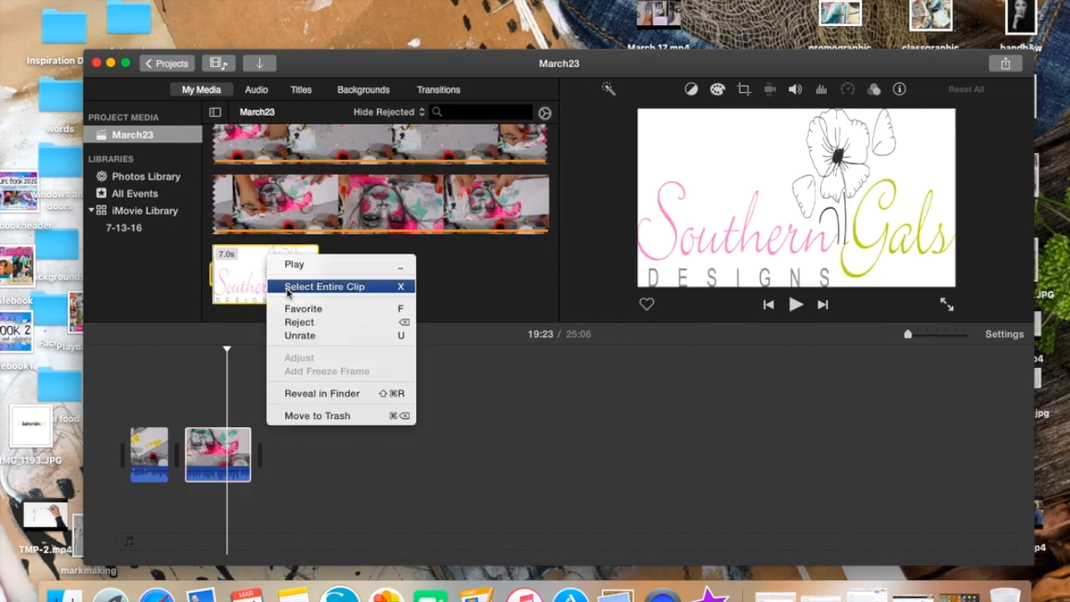
click(287, 288)
drag(265, 286, 117, 443)
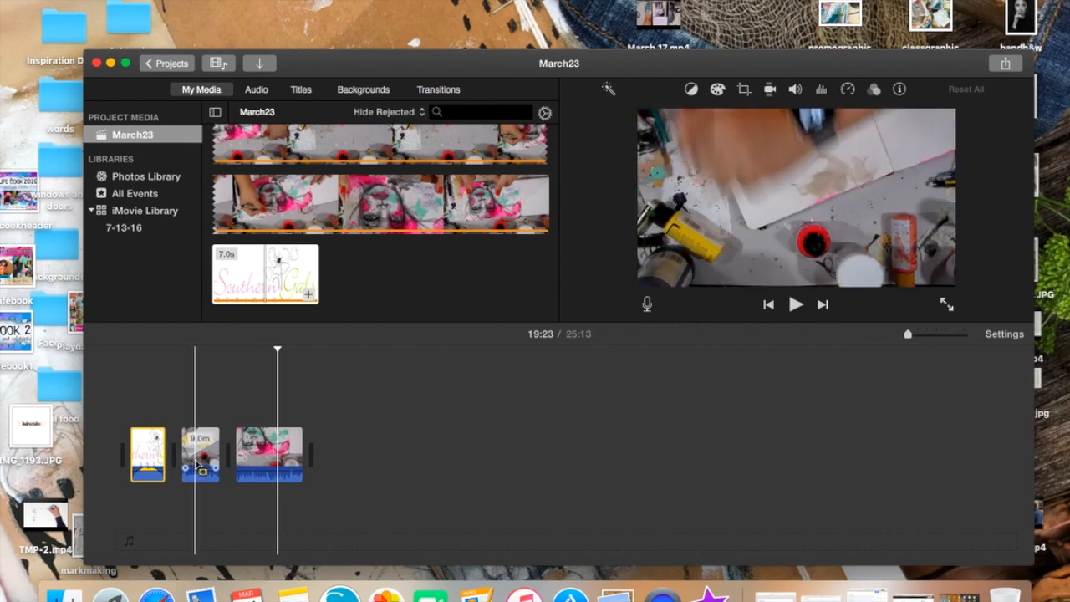
- Rotate the 9.0-minute clip in the timeline clockwise by 180 degrees
click(198, 466)
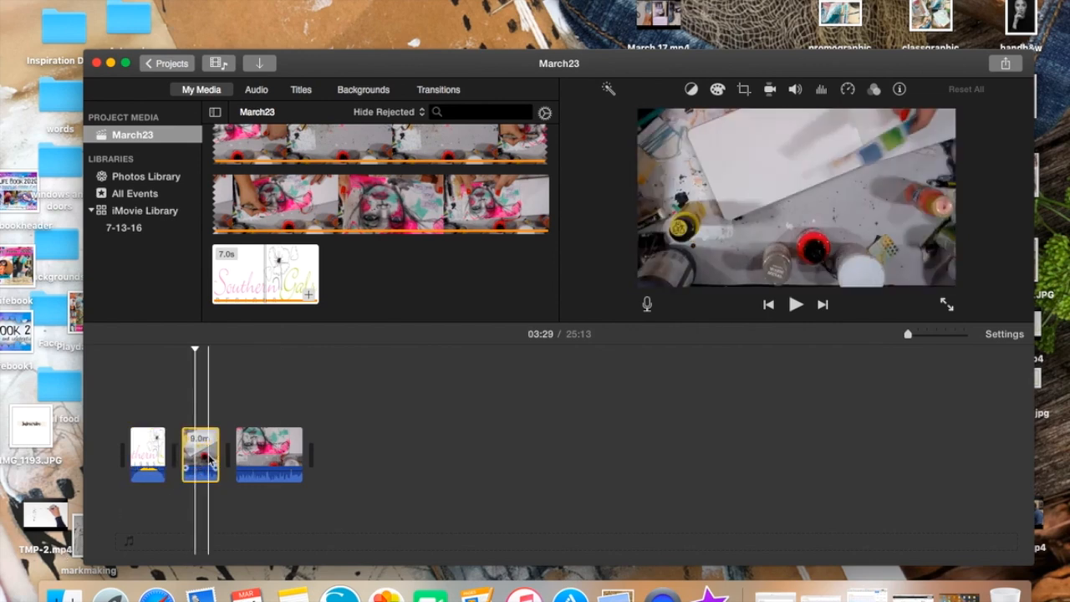
key(super+equal)
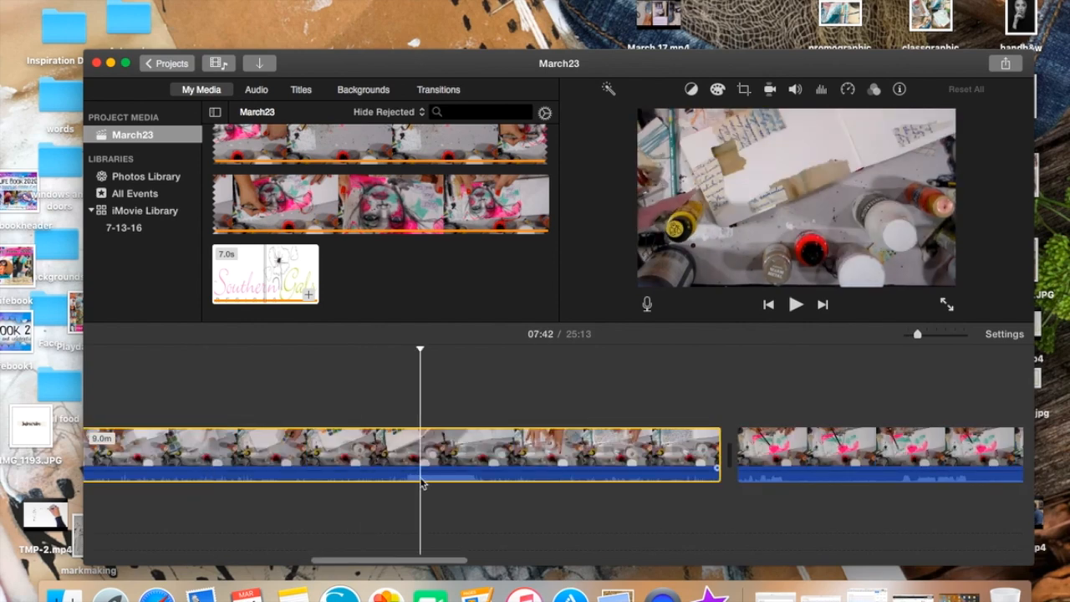
click(744, 89)
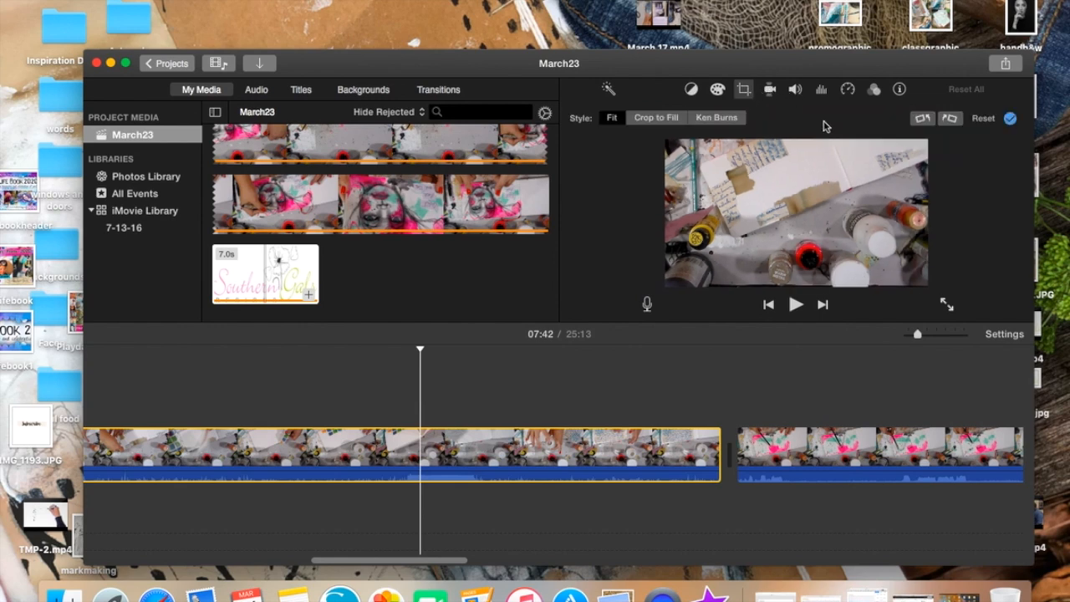
click(949, 119)
click(949, 120)
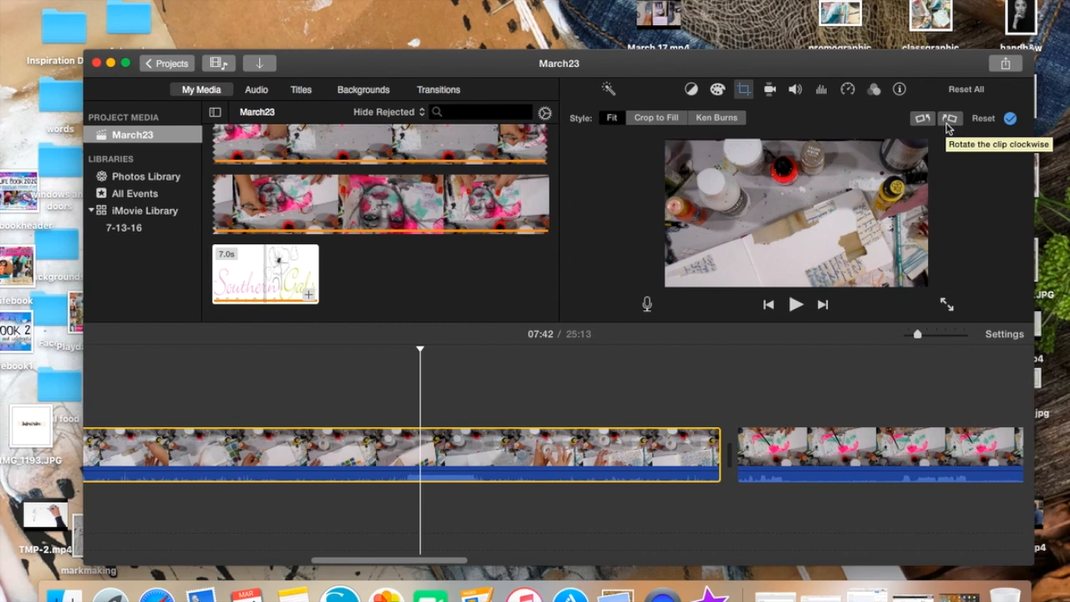
- Mute the 9.0-minute clip and set its speed to Fast at 2x
click(801, 90)
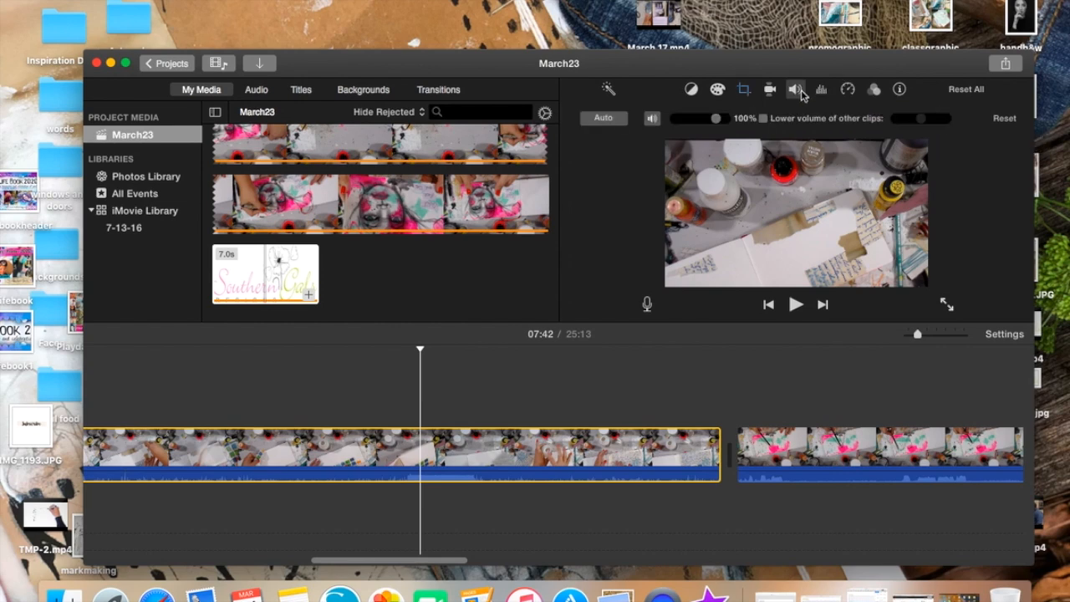
click(653, 118)
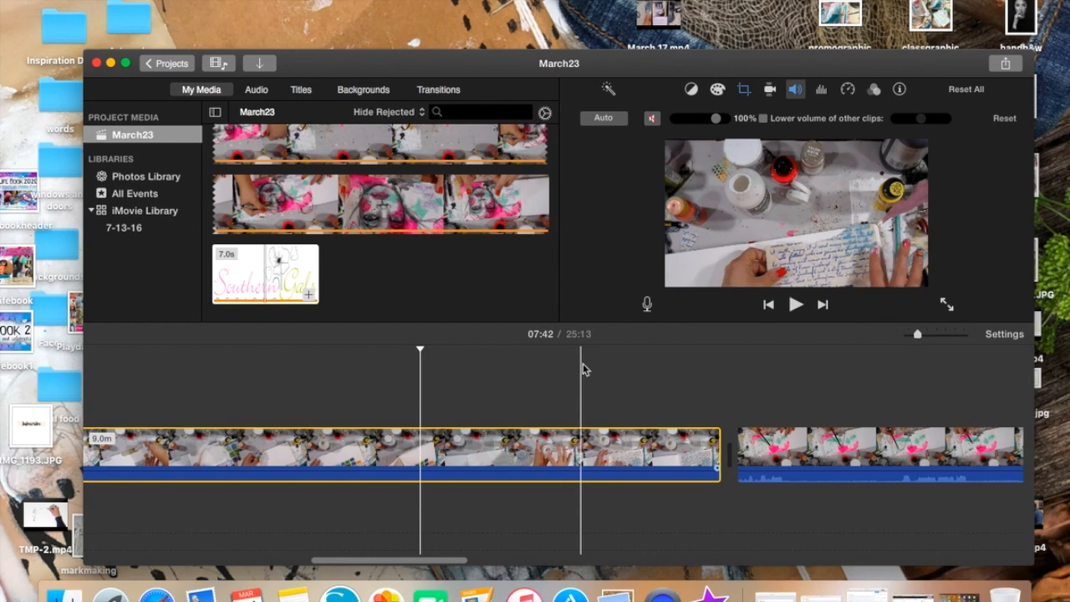
click(847, 89)
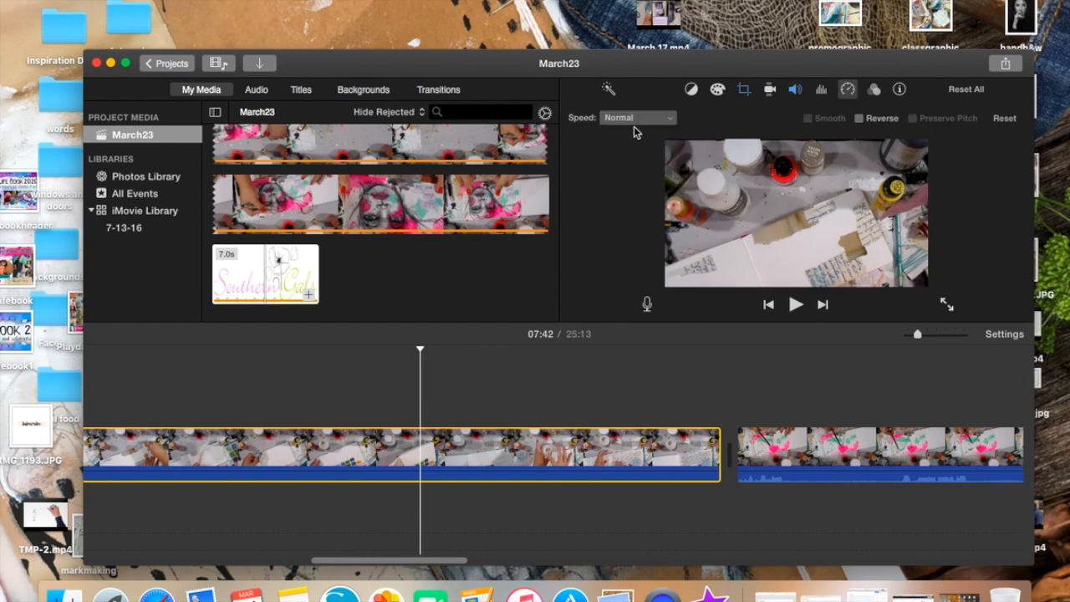
click(673, 119)
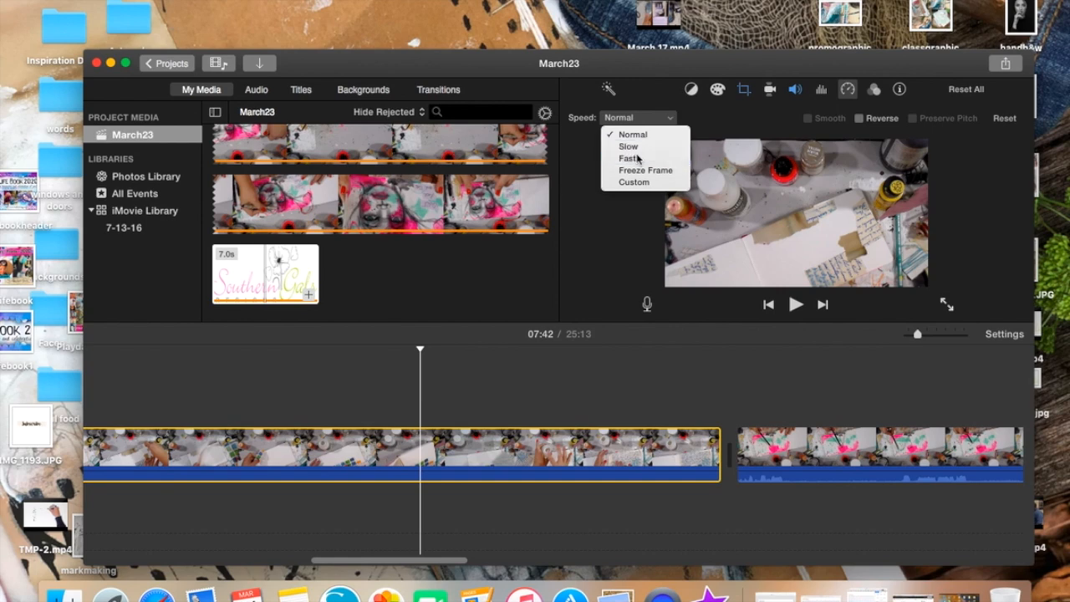
click(637, 159)
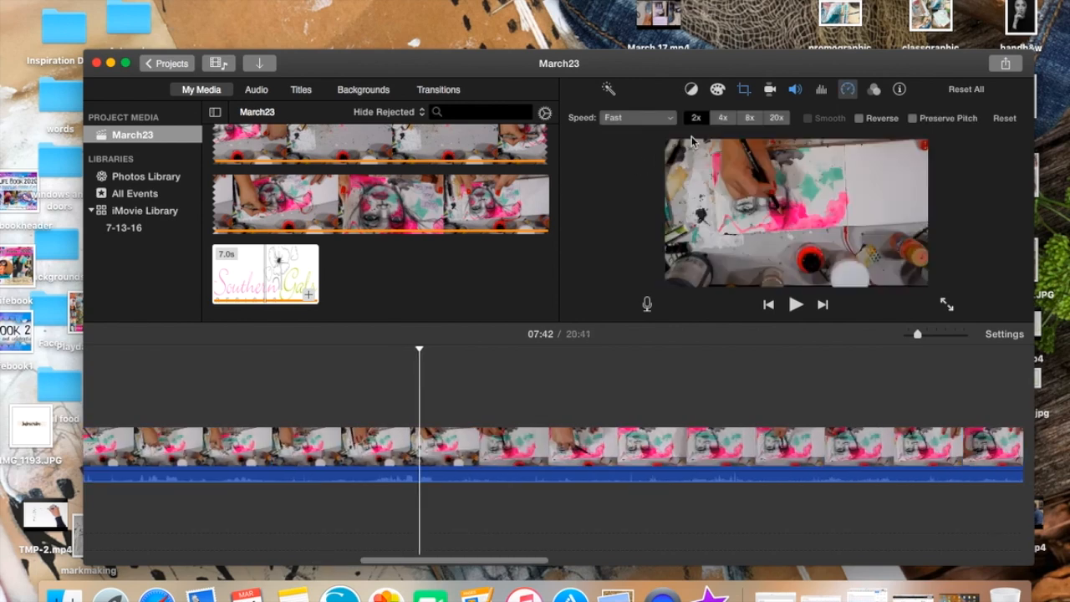
- Select the 16.0-minute clip in the timeline and rotate it clockwise by 180 degrees
scroll(468, 443, left, 15)
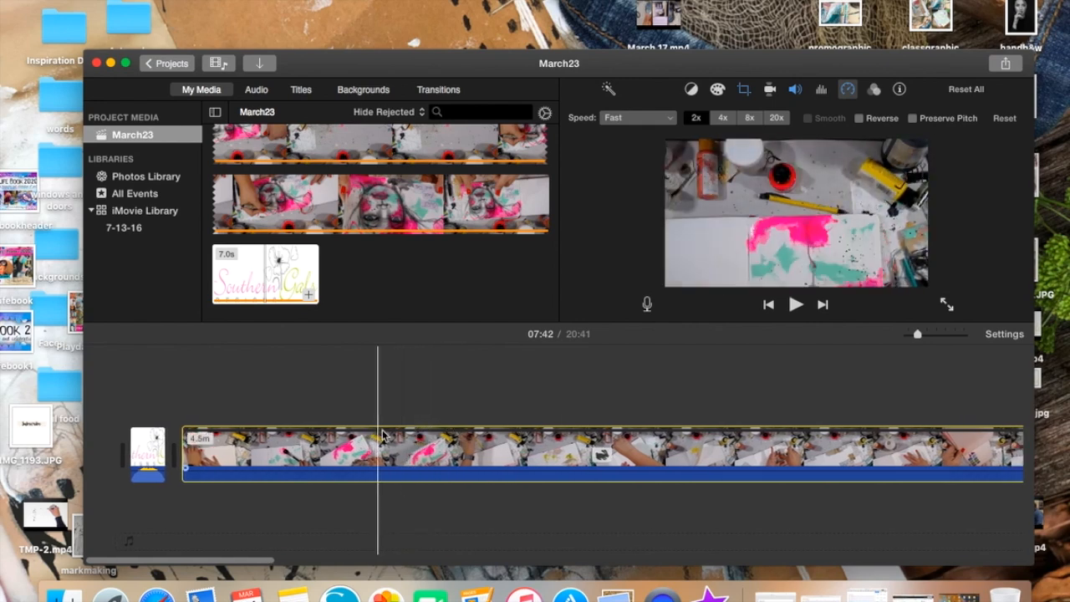
scroll(679, 452, right, 3)
scroll(679, 451, right, 5)
click(682, 451)
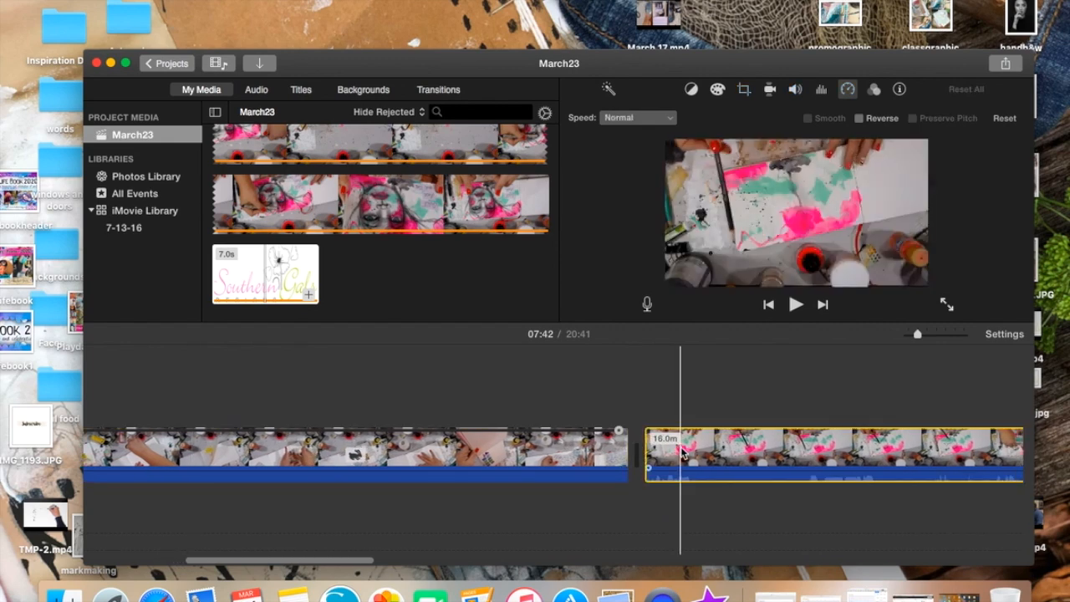
scroll(681, 451, right, 3)
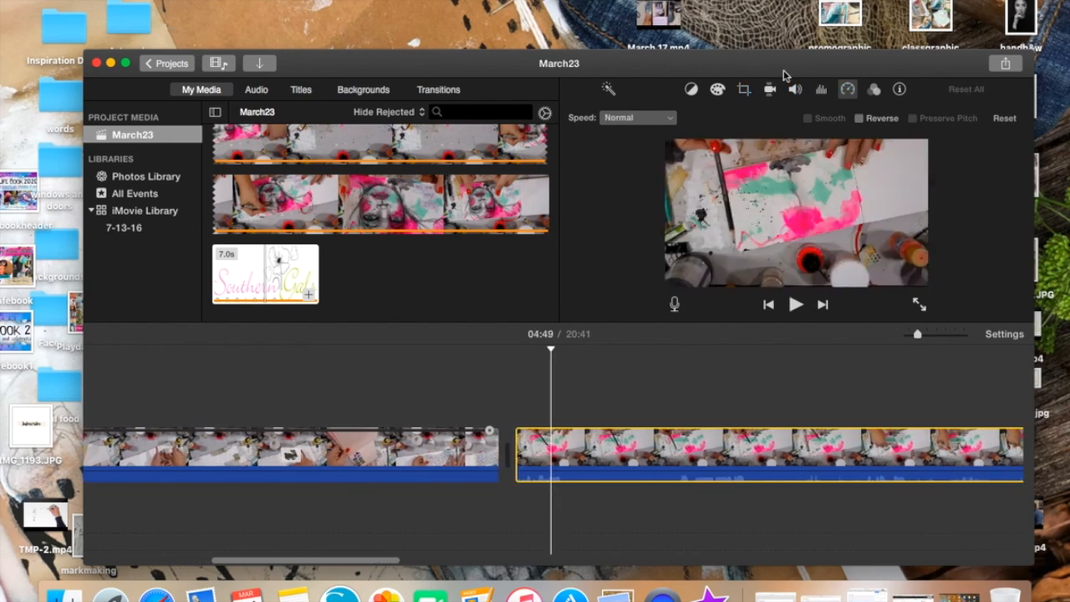
click(747, 89)
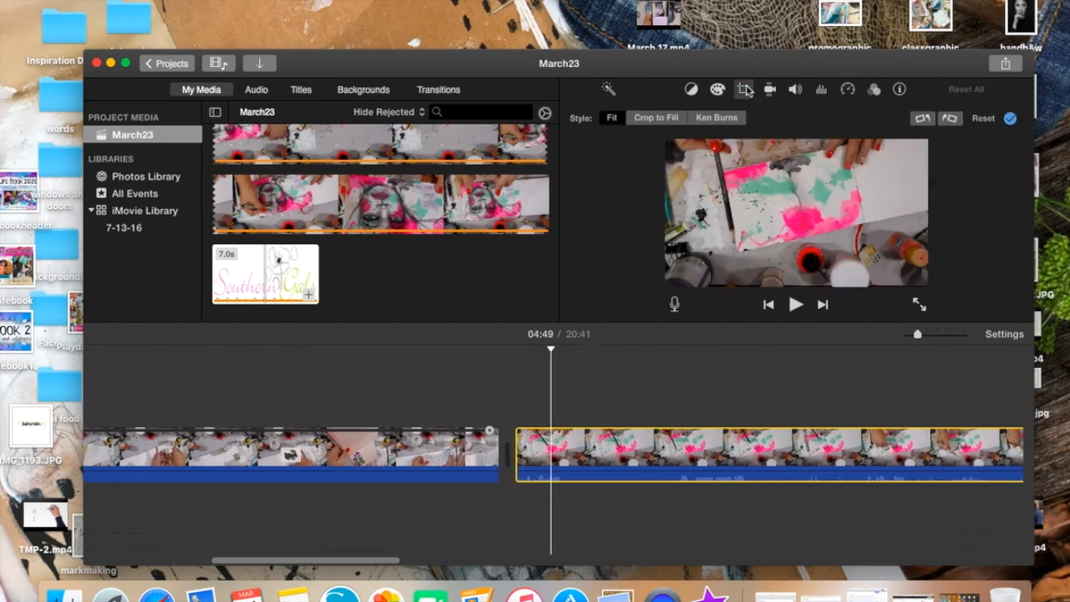
click(952, 118)
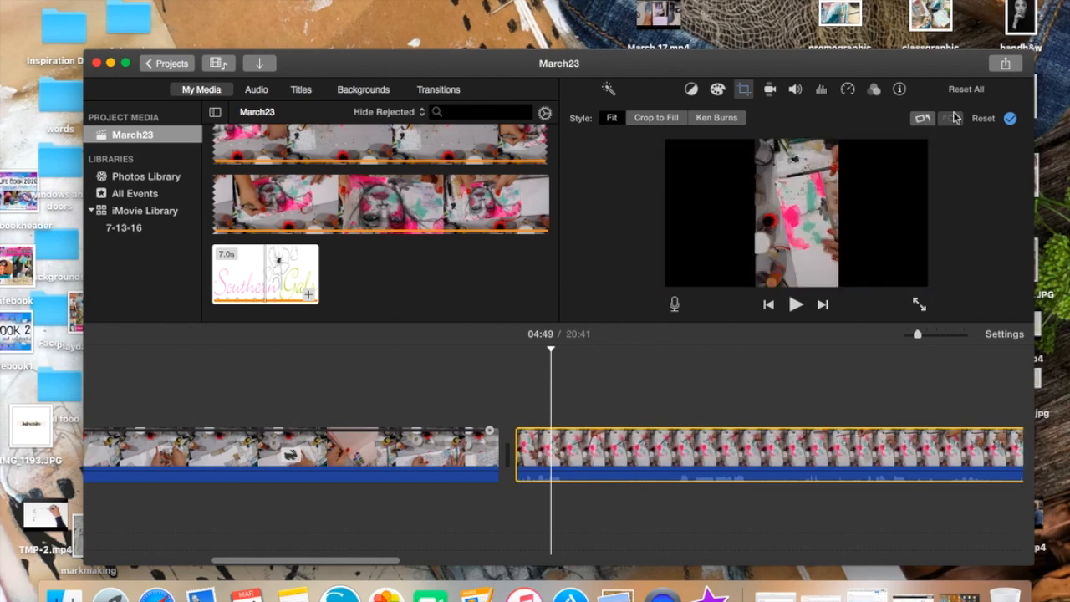
click(954, 118)
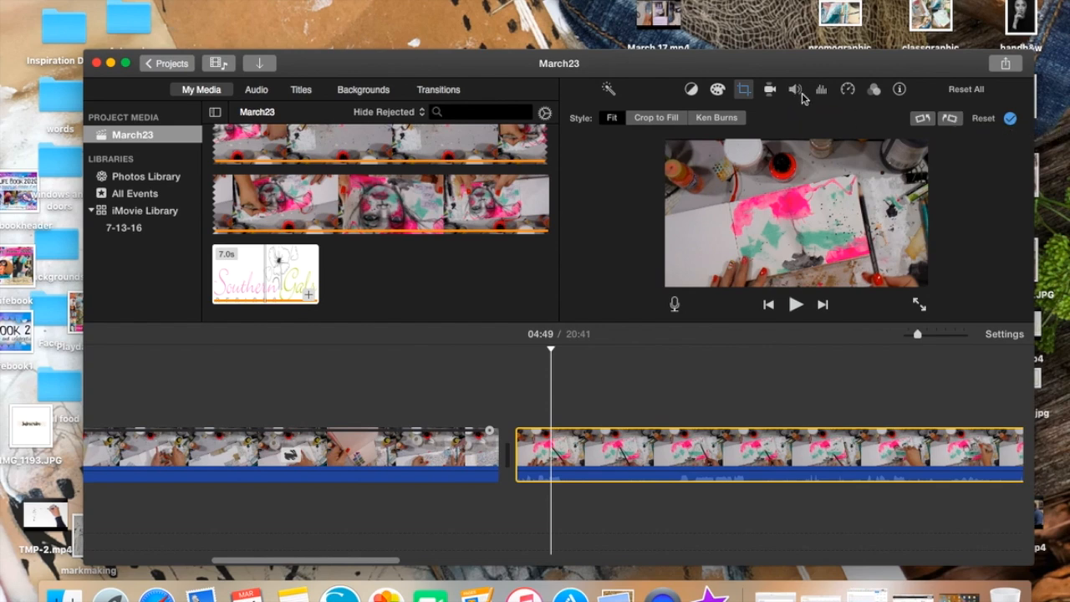
- Mute the 16.0-minute clip and set its speed to Fast at 2x
click(796, 90)
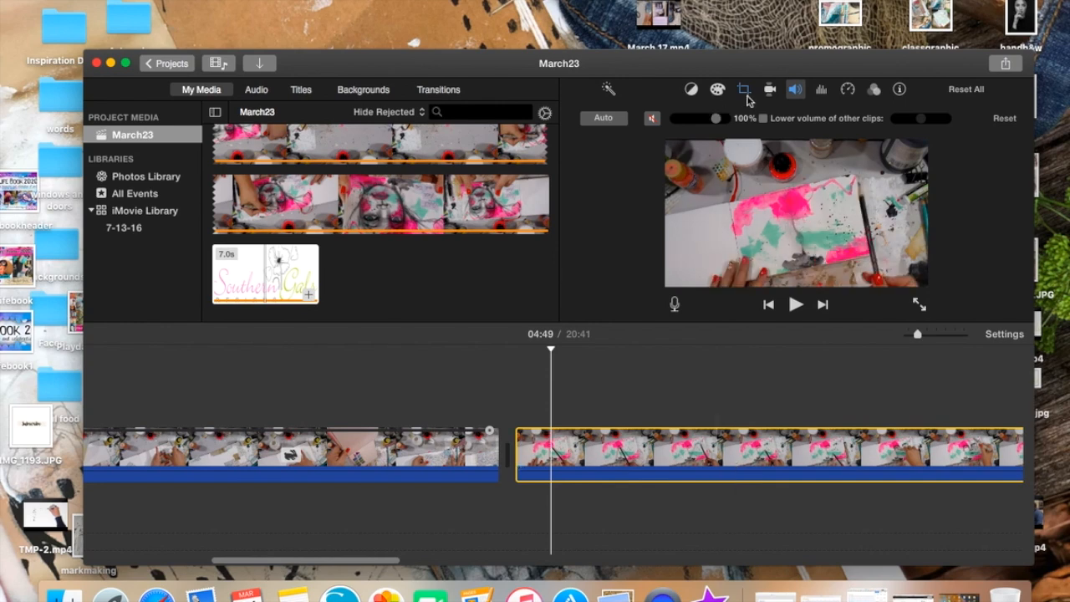
click(848, 90)
click(642, 119)
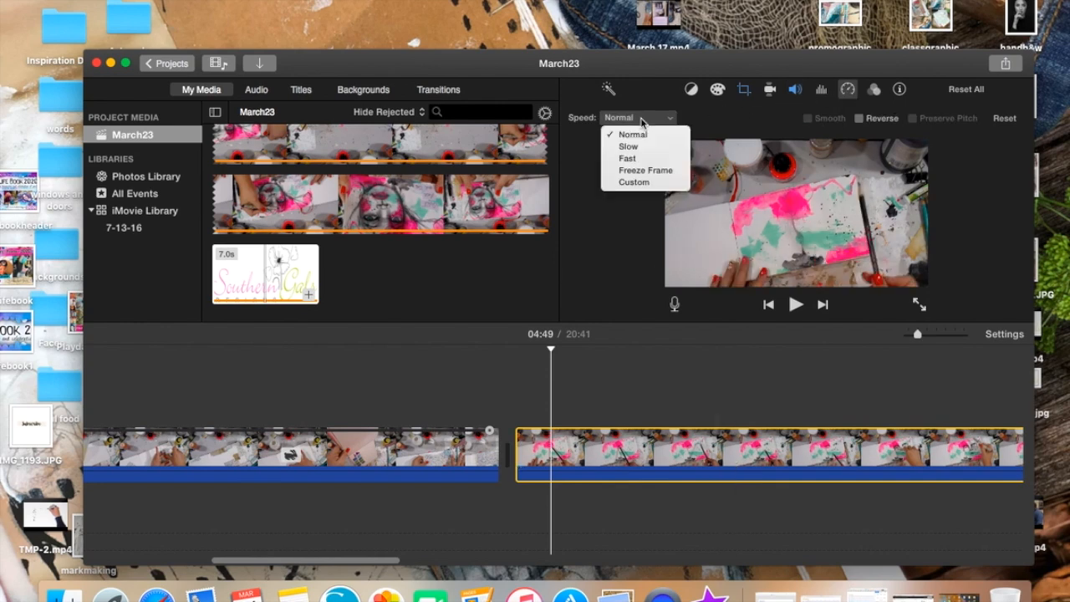
click(634, 157)
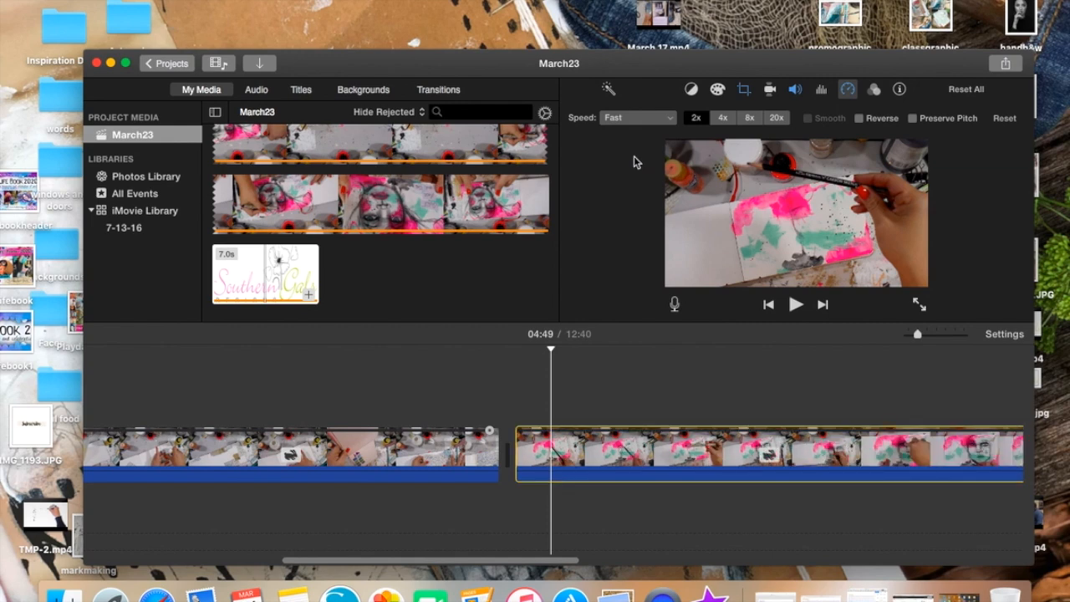
- Add the desktop image IMG_1193.JPG after the last clip and set it to Crop to Fill with the Subscribe text in frame
scroll(773, 446, right, 5)
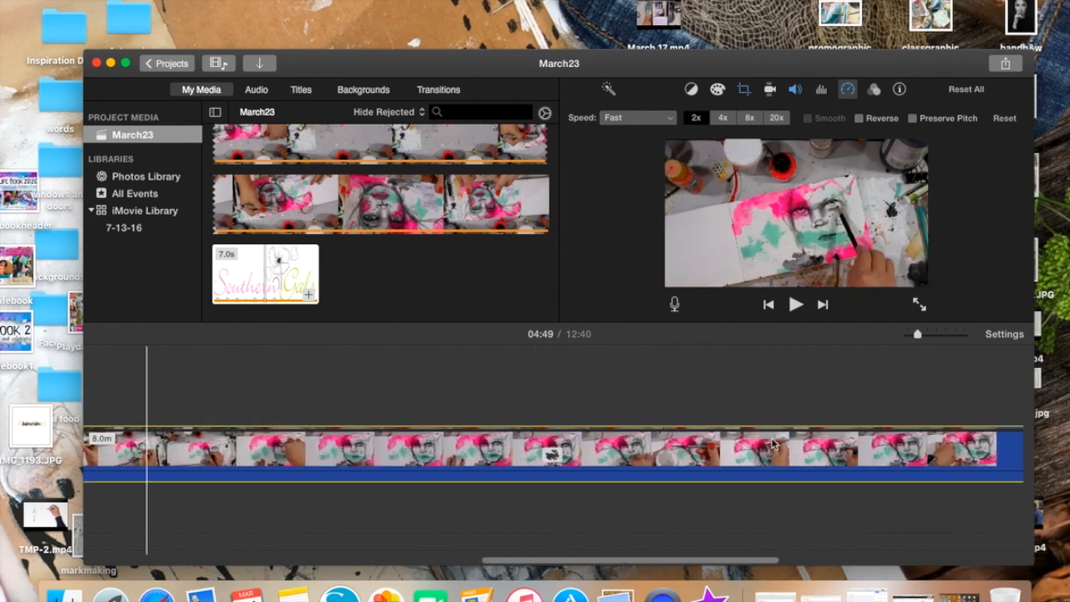
scroll(774, 446, right, 5)
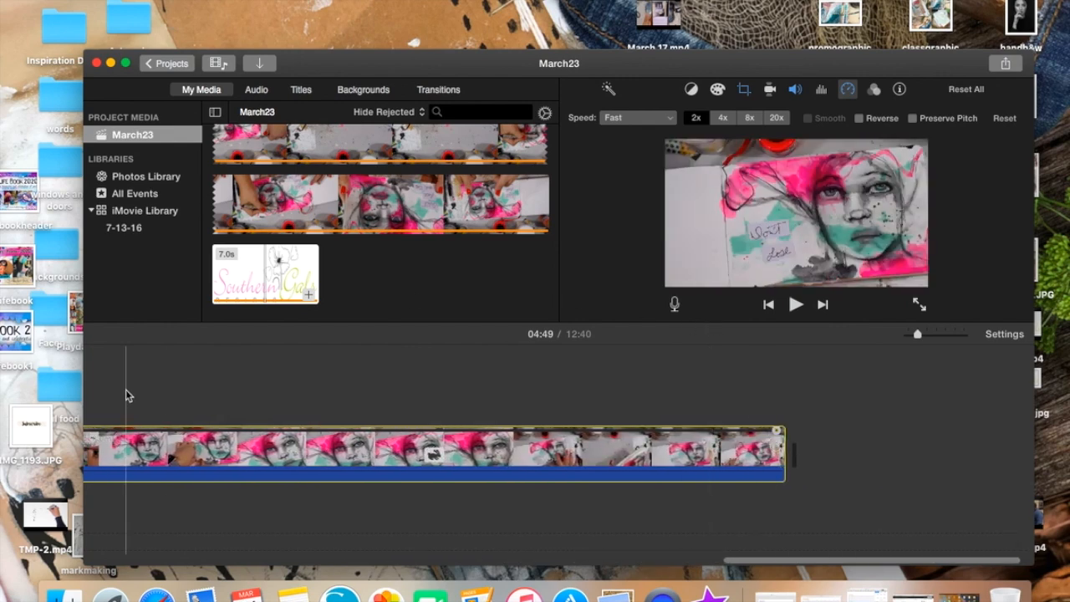
drag(35, 423, 811, 454)
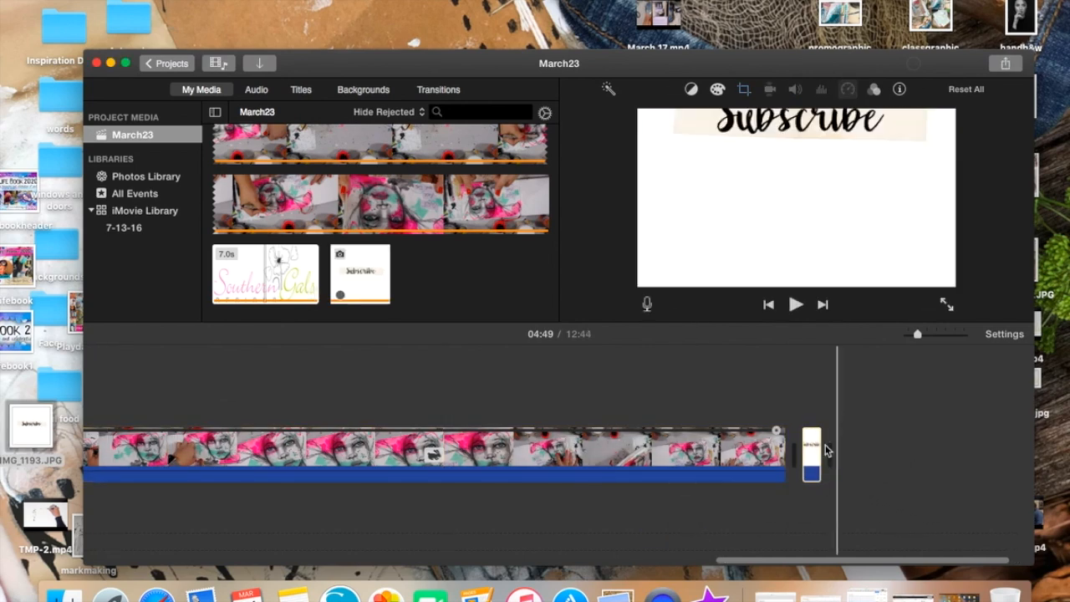
click(744, 91)
click(657, 119)
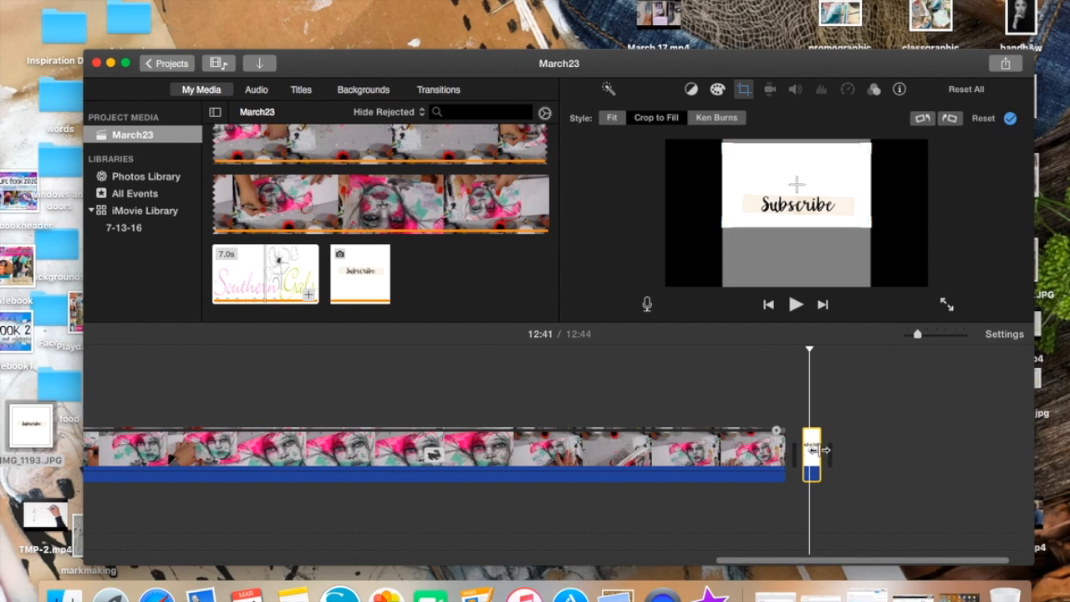
- Extend the Subscribe image at the end of the timeline to about 21.7 seconds and trim its end slightly shorter
drag(826, 450, 906, 448)
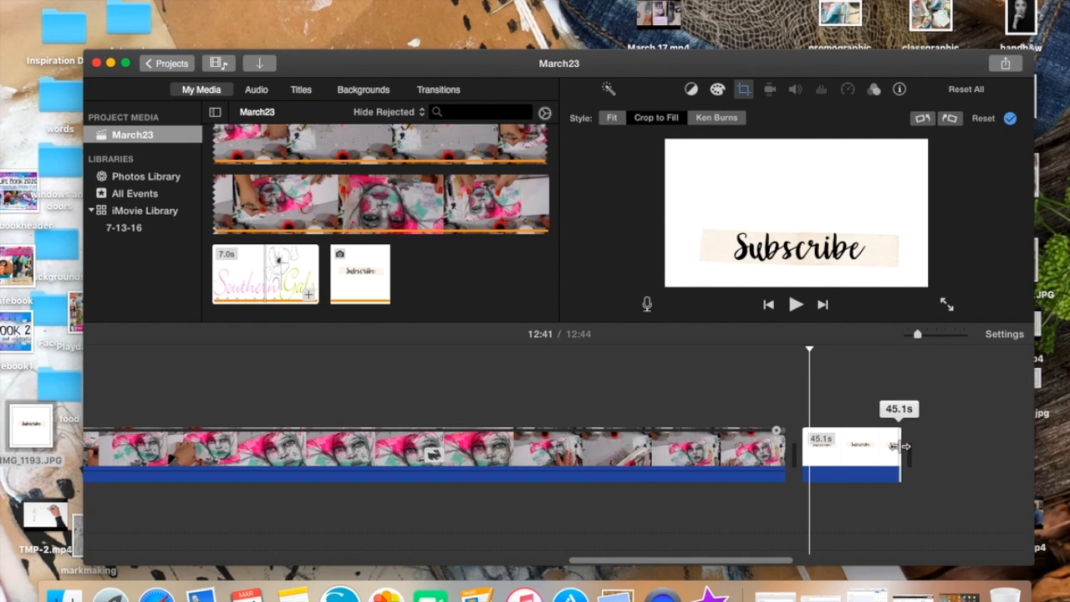
drag(901, 447, 856, 447)
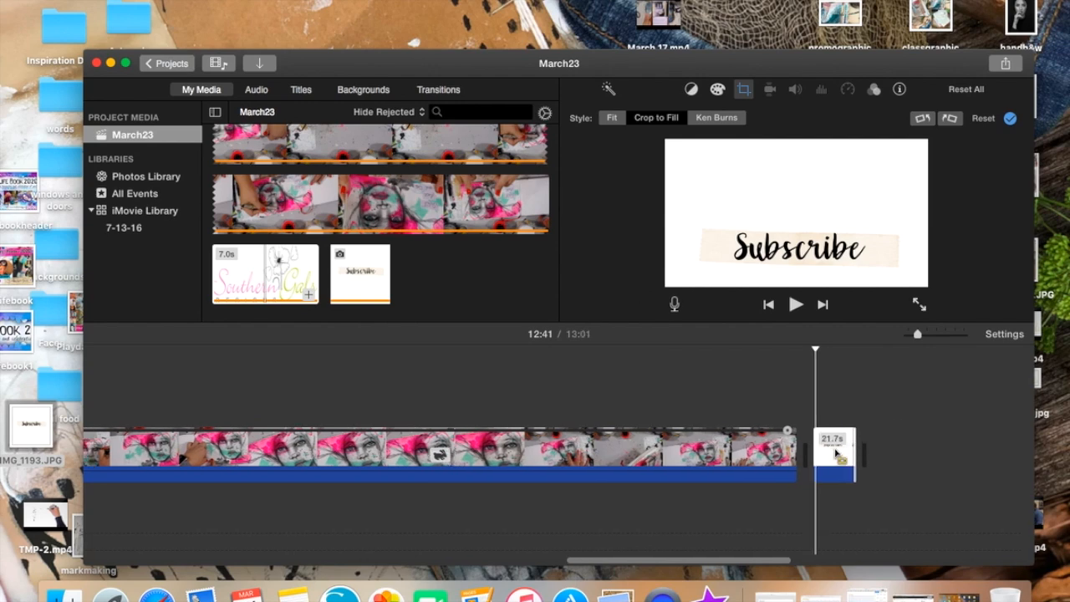
click(835, 452)
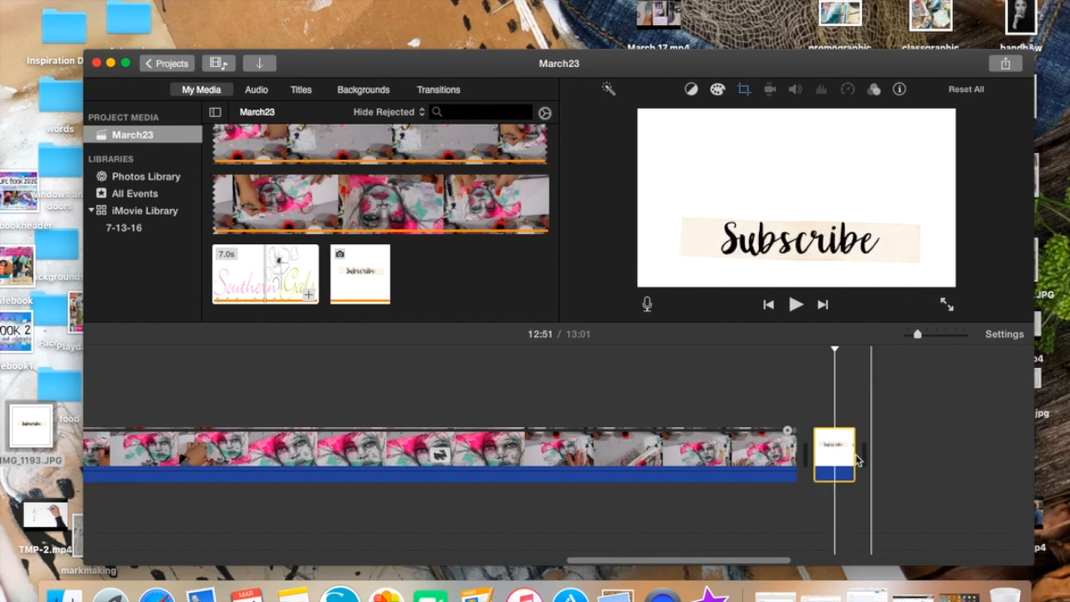
drag(857, 453, 852, 451)
click(793, 406)
- Lower the audio volume of the opening Southern Gals logo clip to about 16%
scroll(600, 471, left, 15)
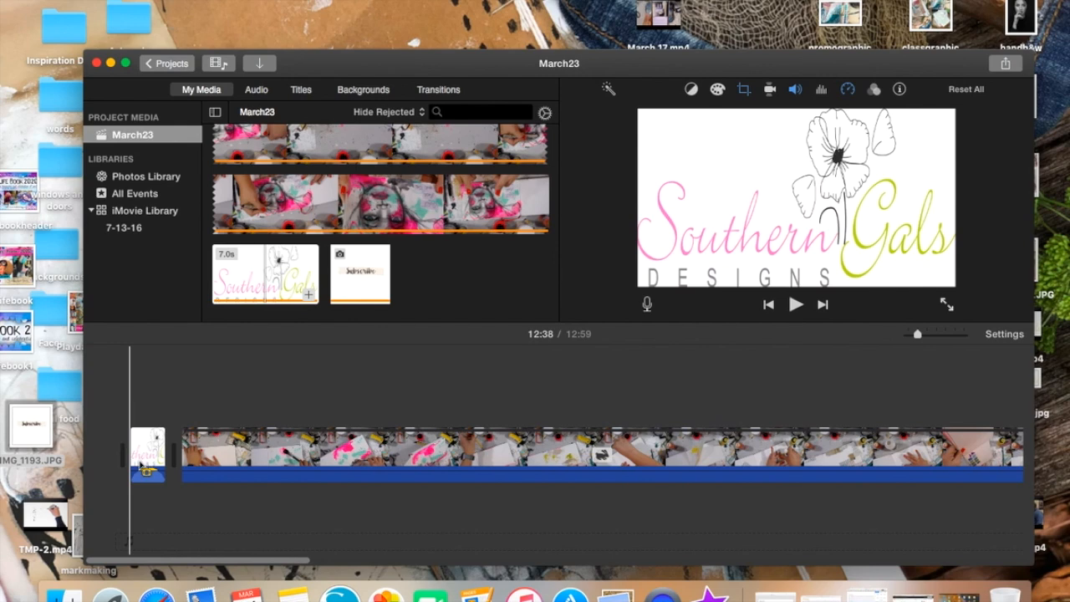
key(super+plus)
key(super+plus)
key(super+plus)
key(super+plus)
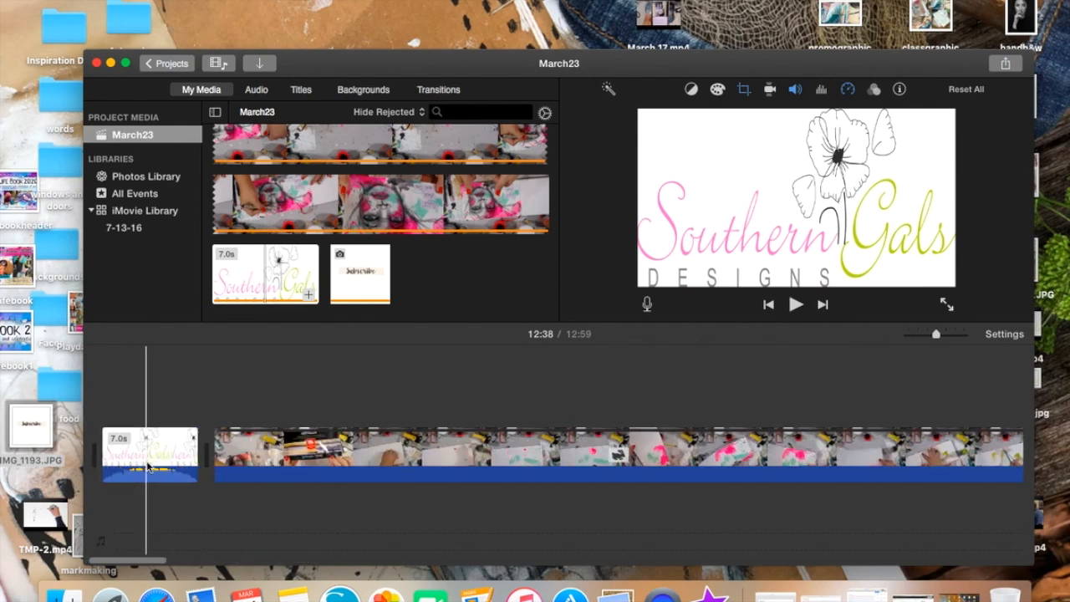
scroll(146, 465, left, 1)
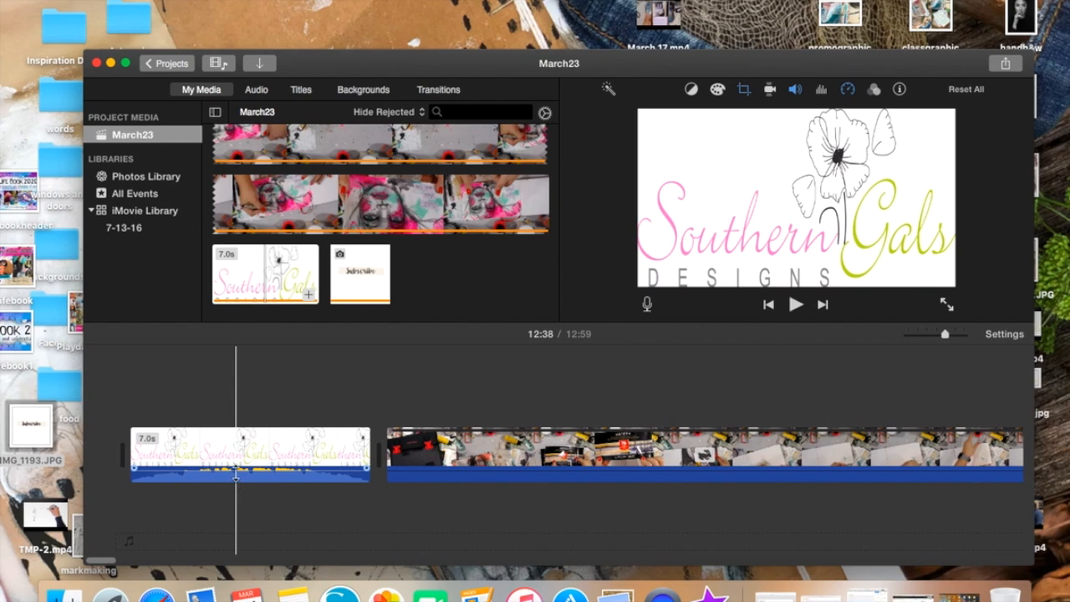
drag(236, 474, 235, 475)
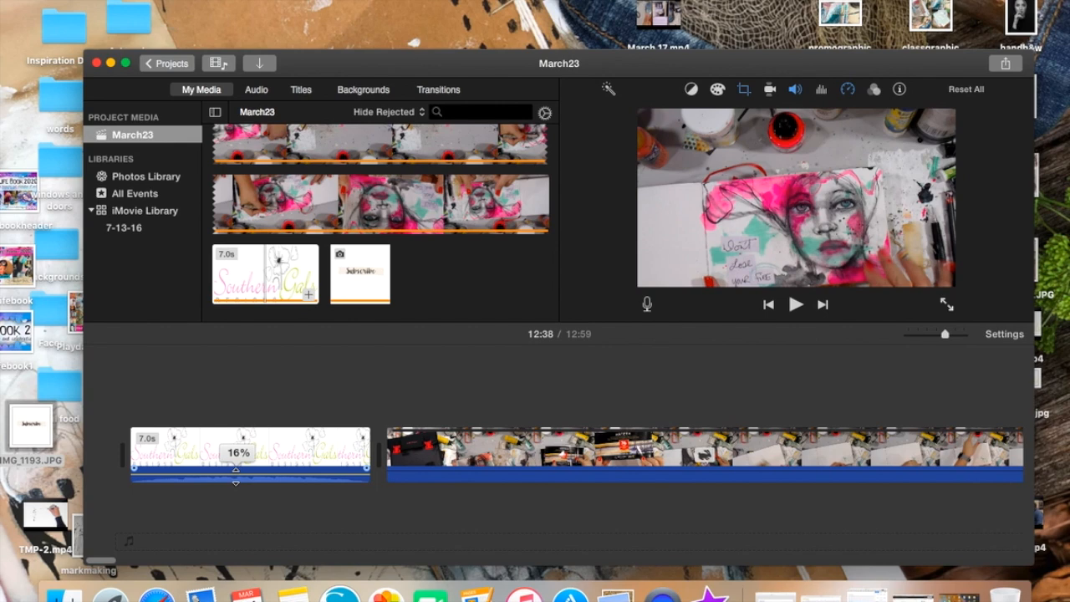
drag(236, 476, 236, 477)
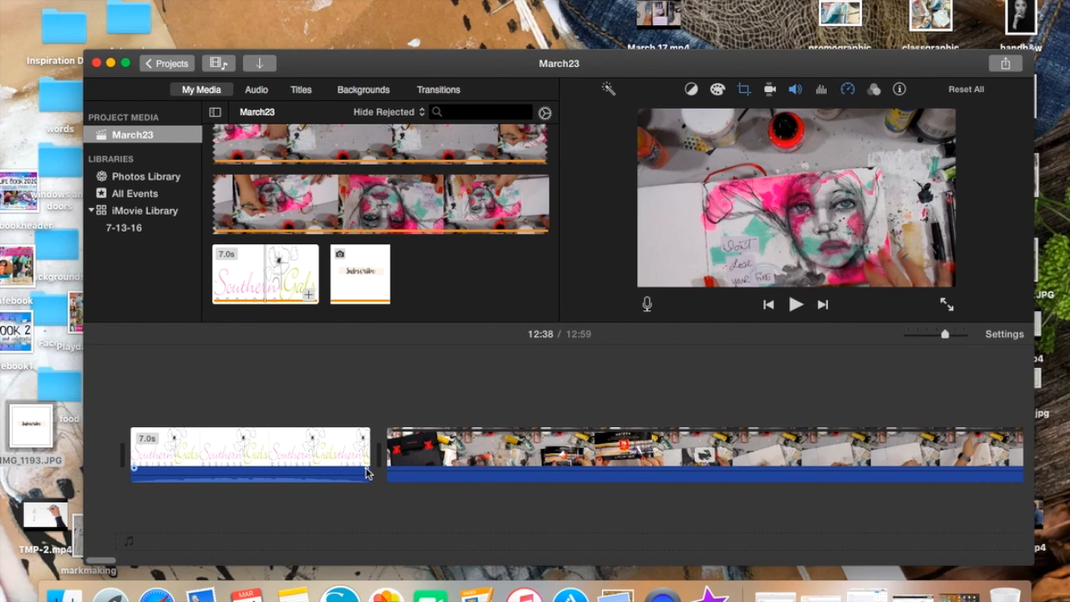
- Add a short audio fade-out at the end and a fade-in at the start of the logo clip
click(363, 473)
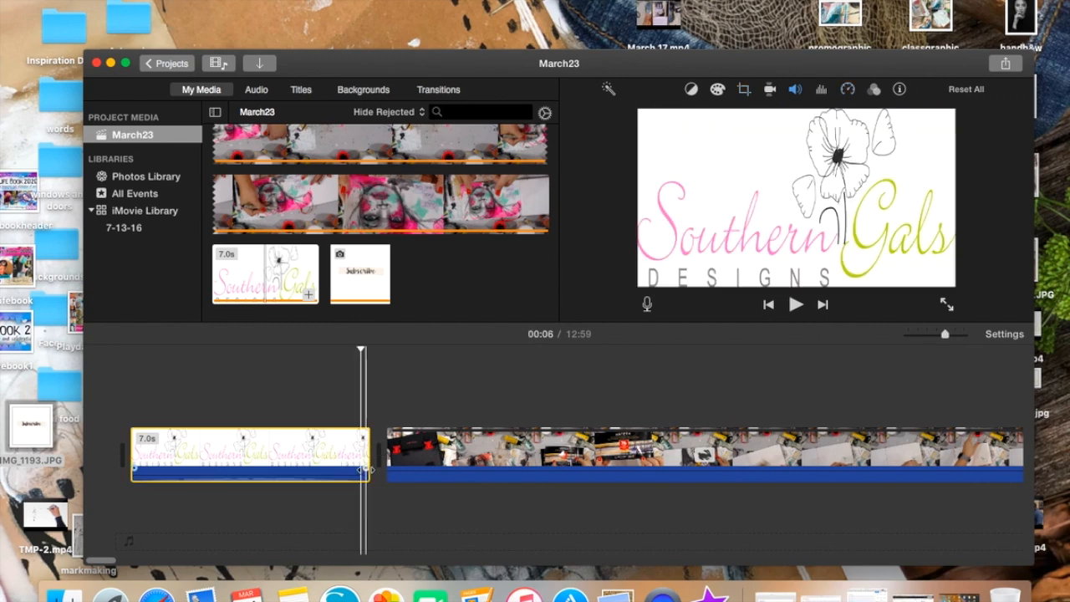
drag(365, 473, 350, 469)
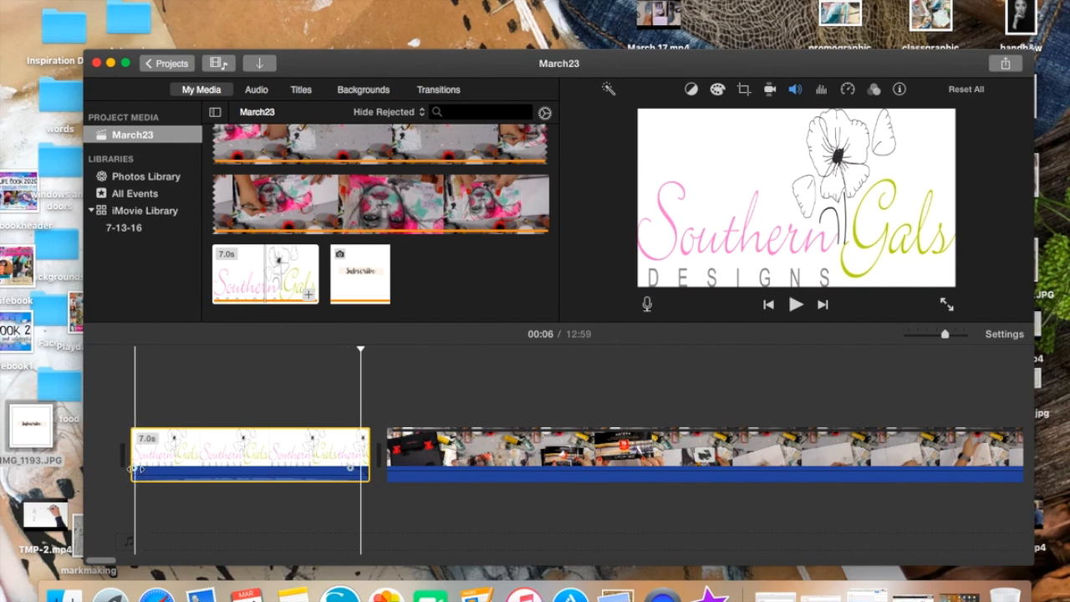
drag(136, 472, 155, 472)
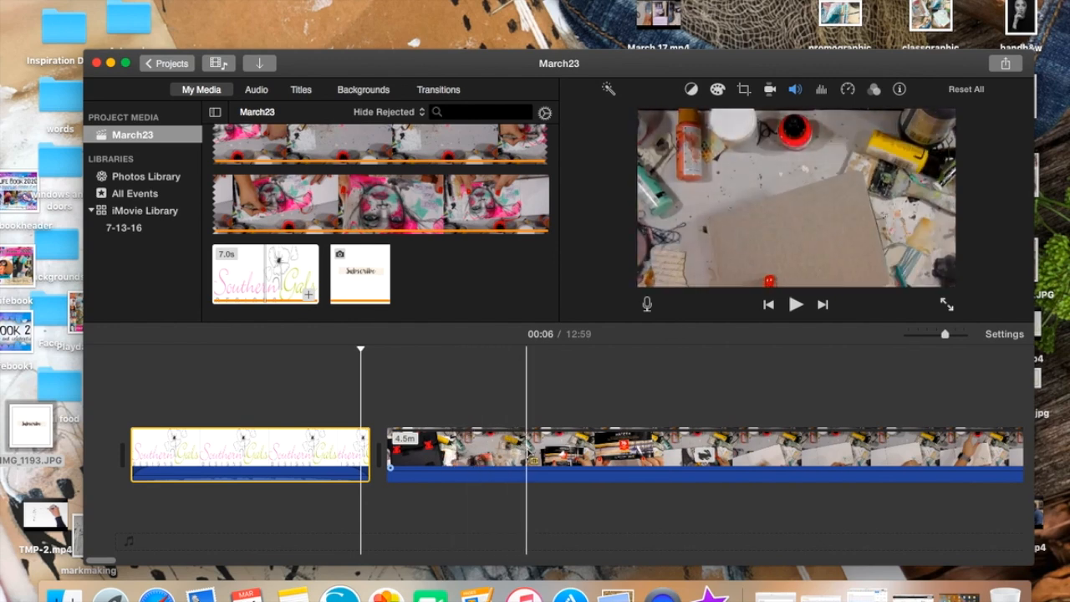
right_click(501, 459)
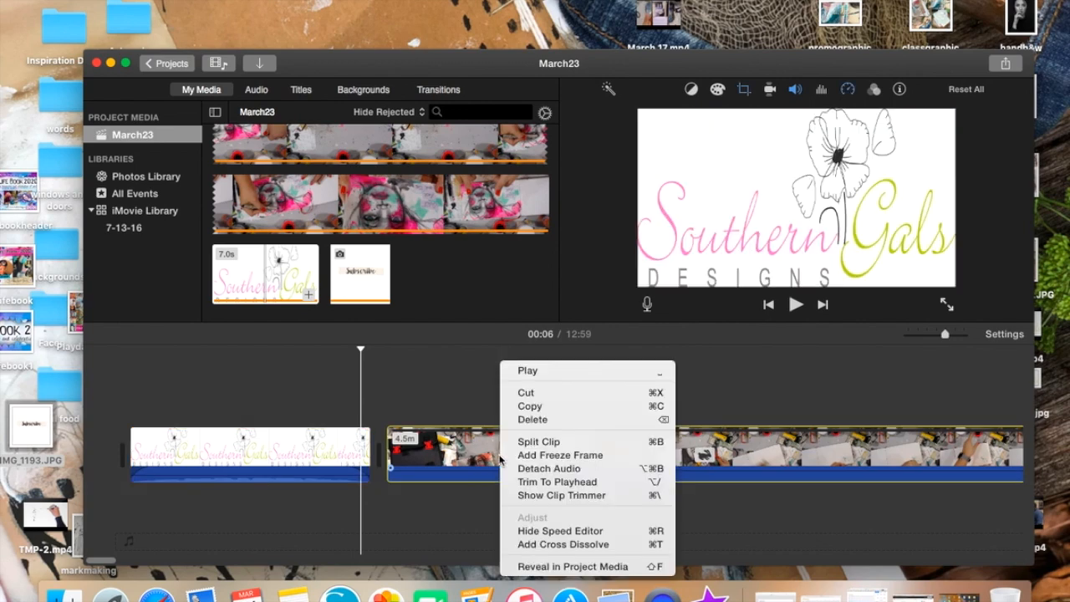
click(521, 443)
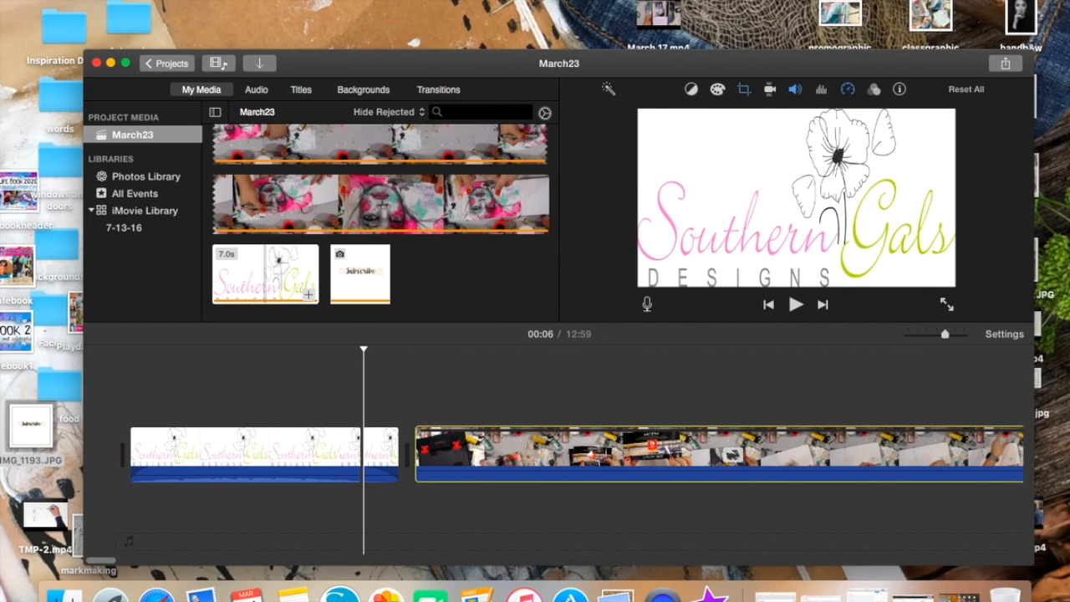
click(125, 0)
click(131, 2)
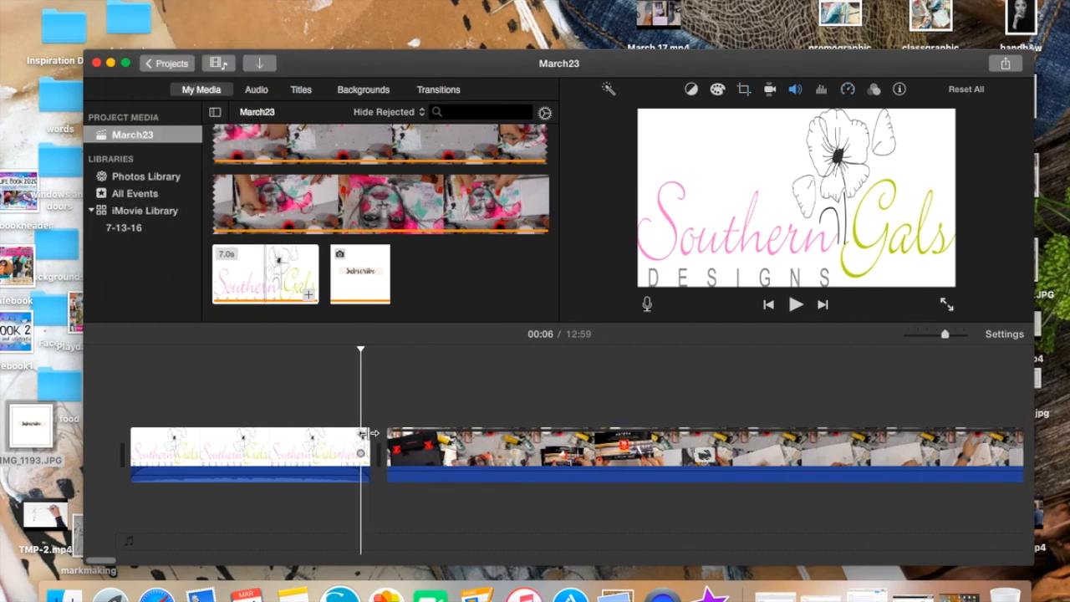
- Split the first art clip at about 00:10, just after the logo clip, and delete its opening piece
click(499, 479)
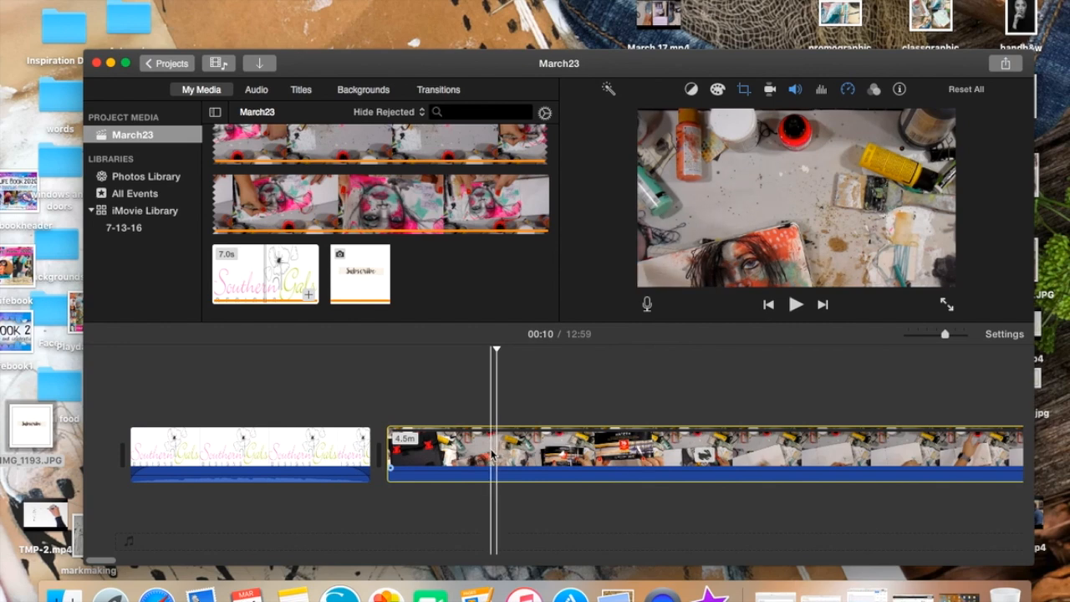
right_click(493, 455)
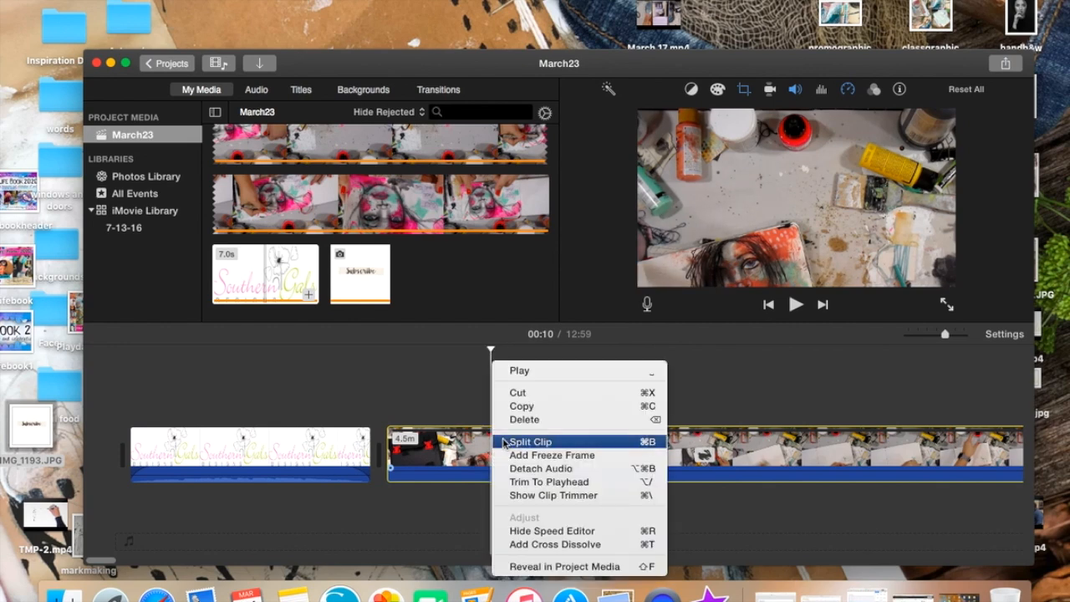
click(530, 442)
click(453, 454)
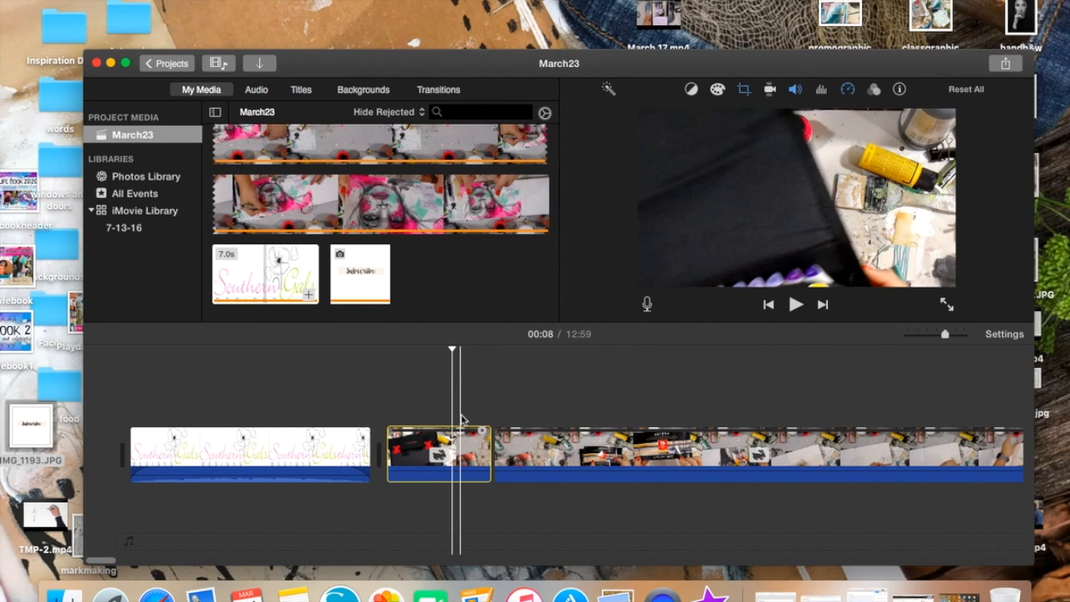
key(Delete)
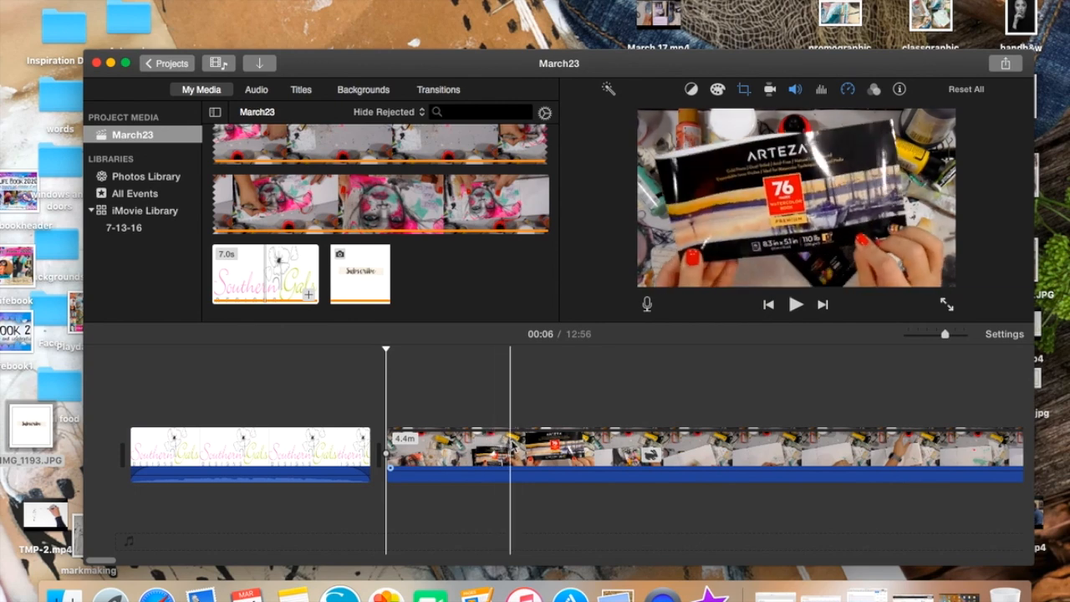
- Split the first art clip at about 00:10 and 00:12 to isolate the segment showing the Arteza watercolor book
click(513, 448)
right_click(514, 448)
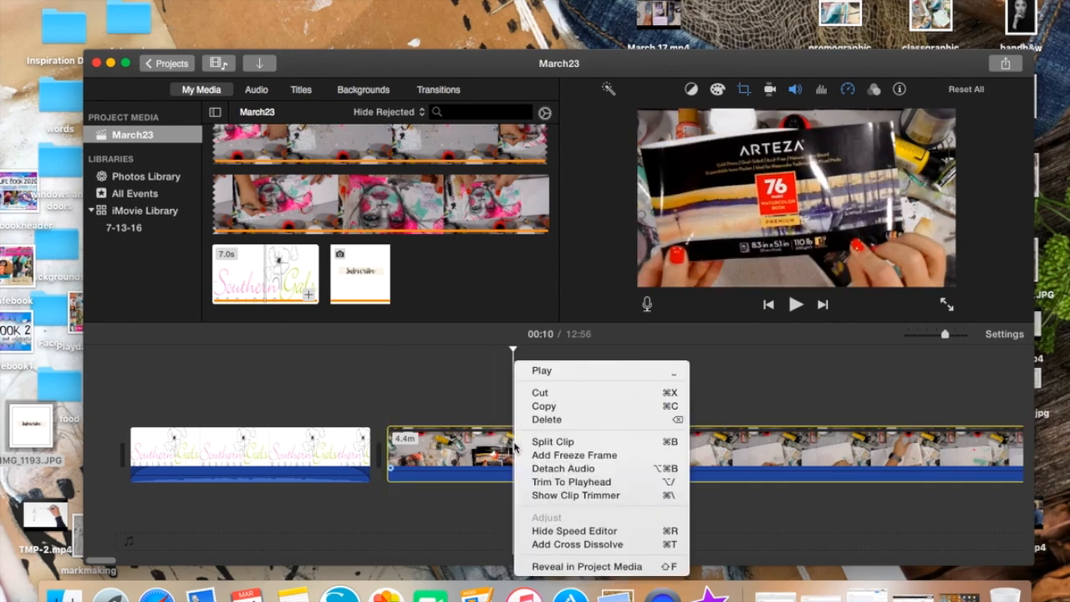
click(535, 442)
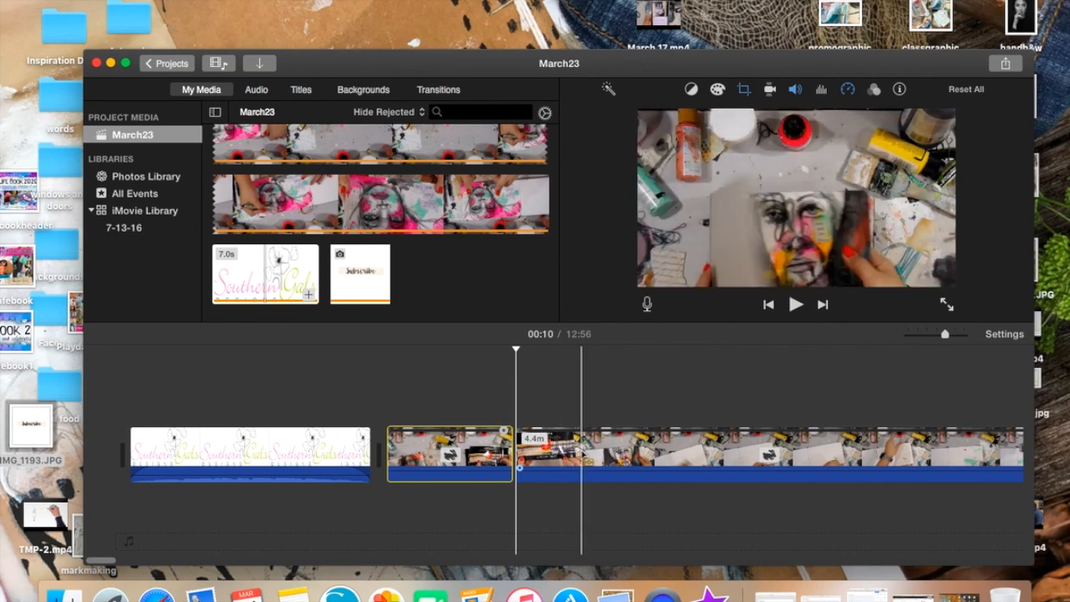
click(575, 455)
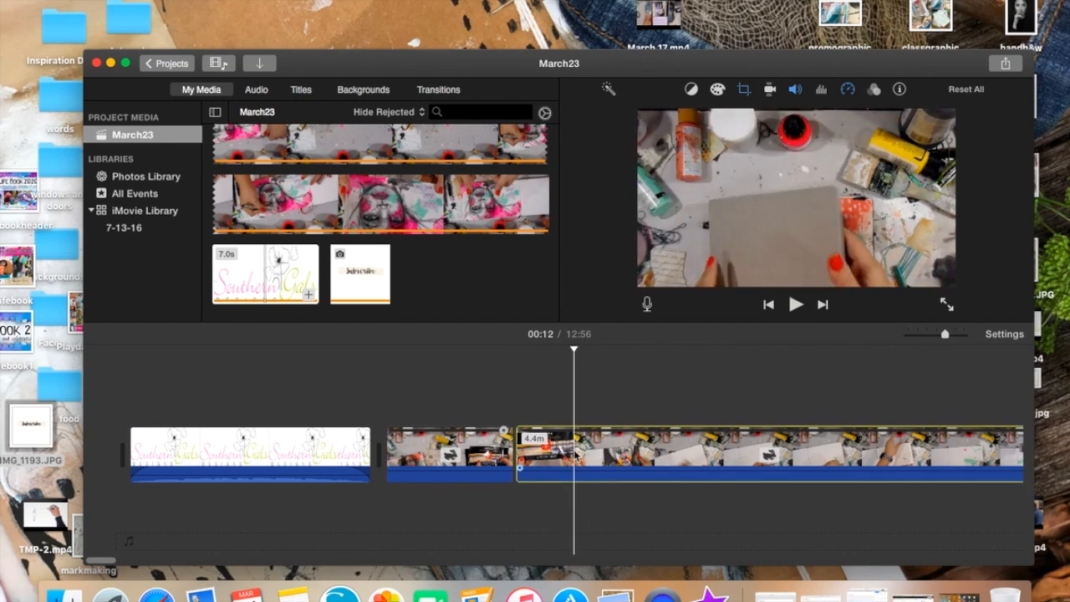
right_click(575, 456)
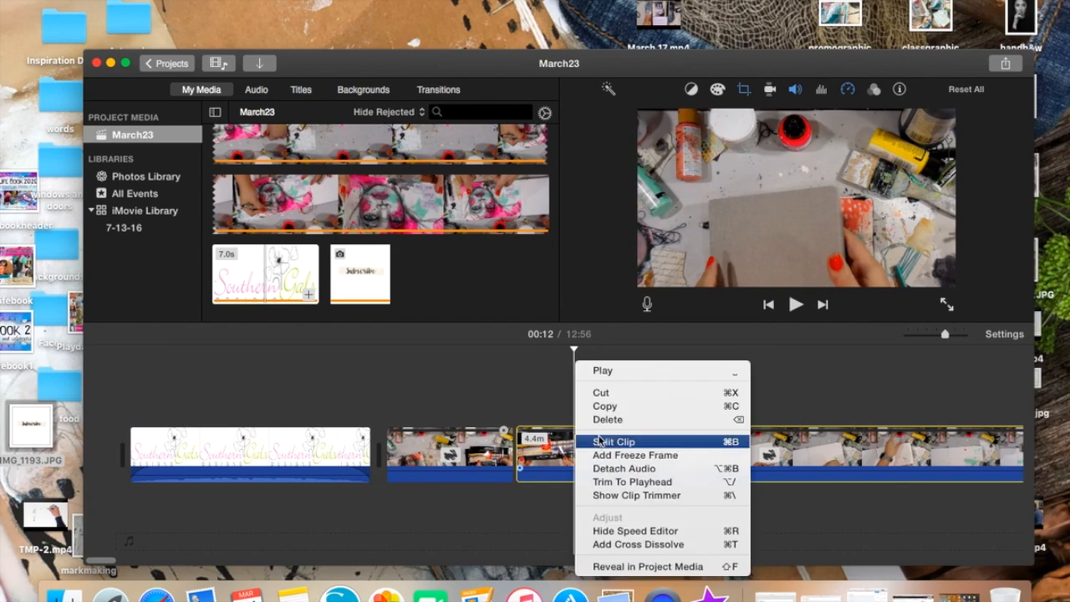
click(599, 440)
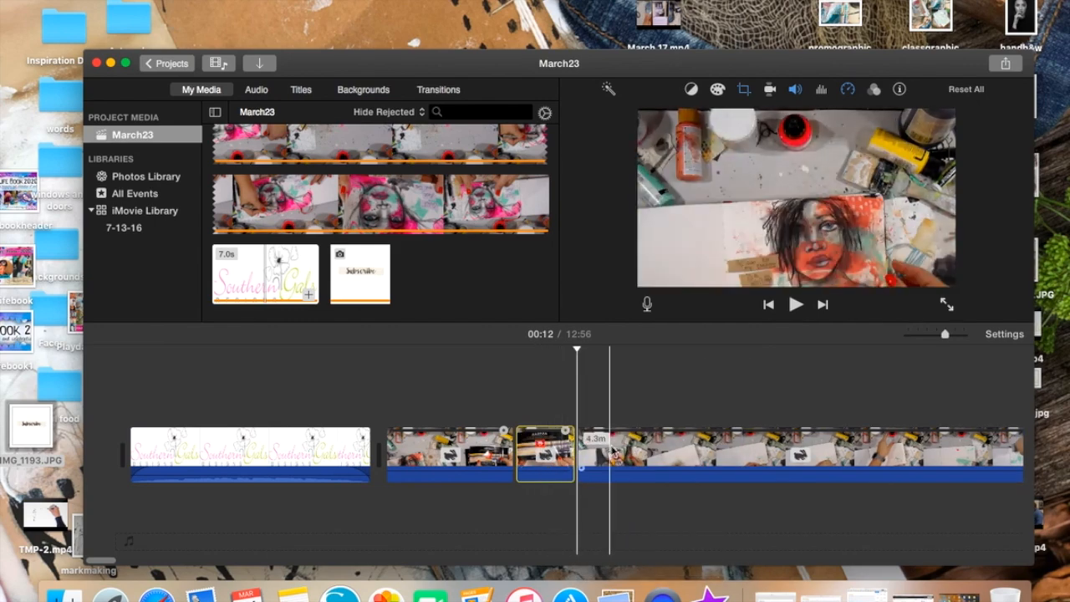
- Set the speed of the isolated Arteza segment to Slow at 50% and play back the opening clips
click(544, 456)
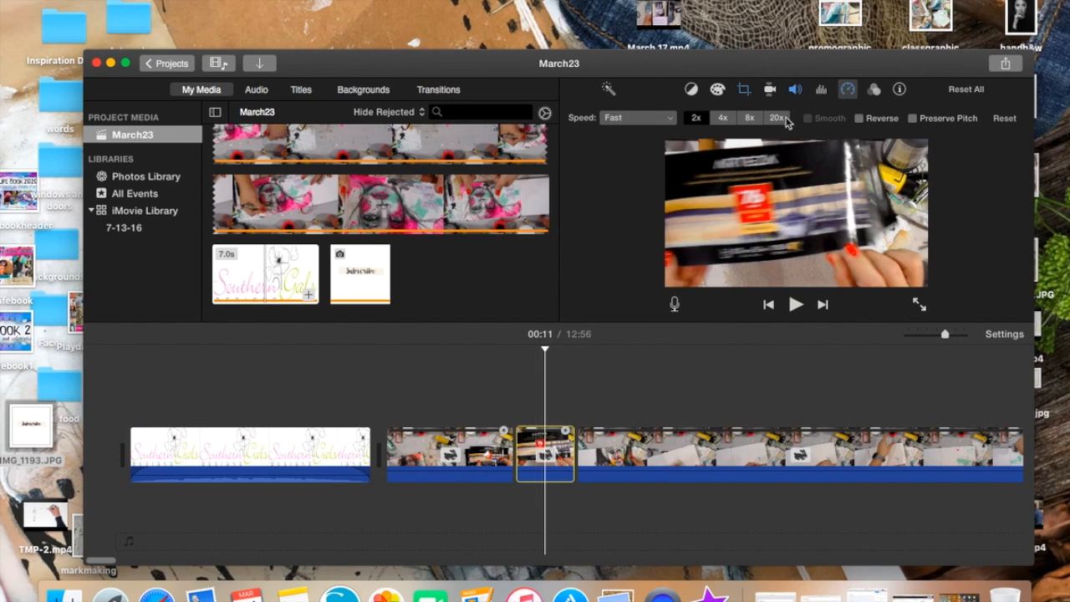
click(653, 118)
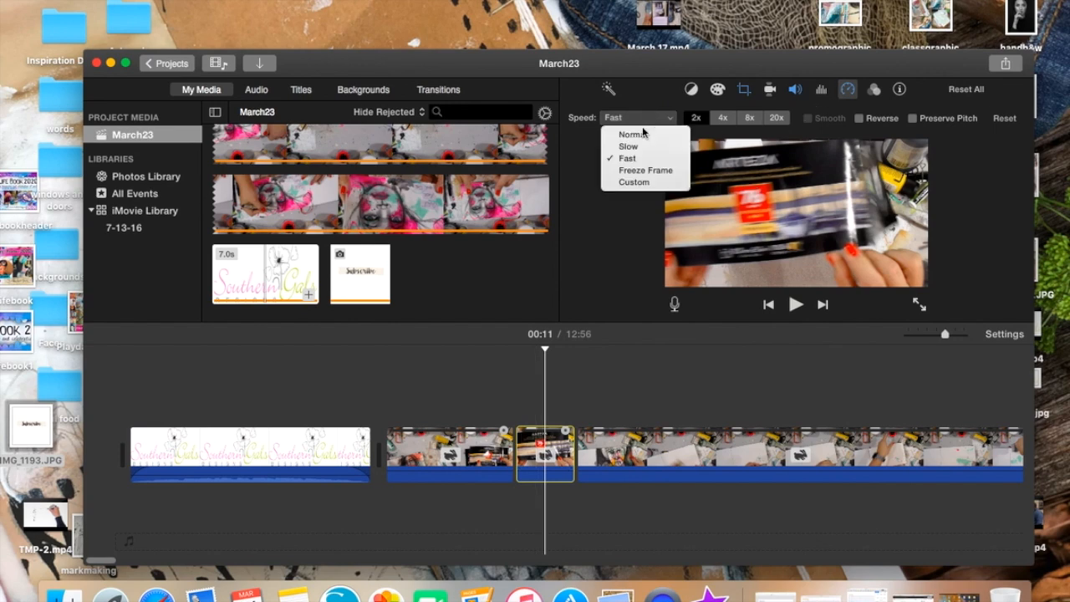
click(629, 146)
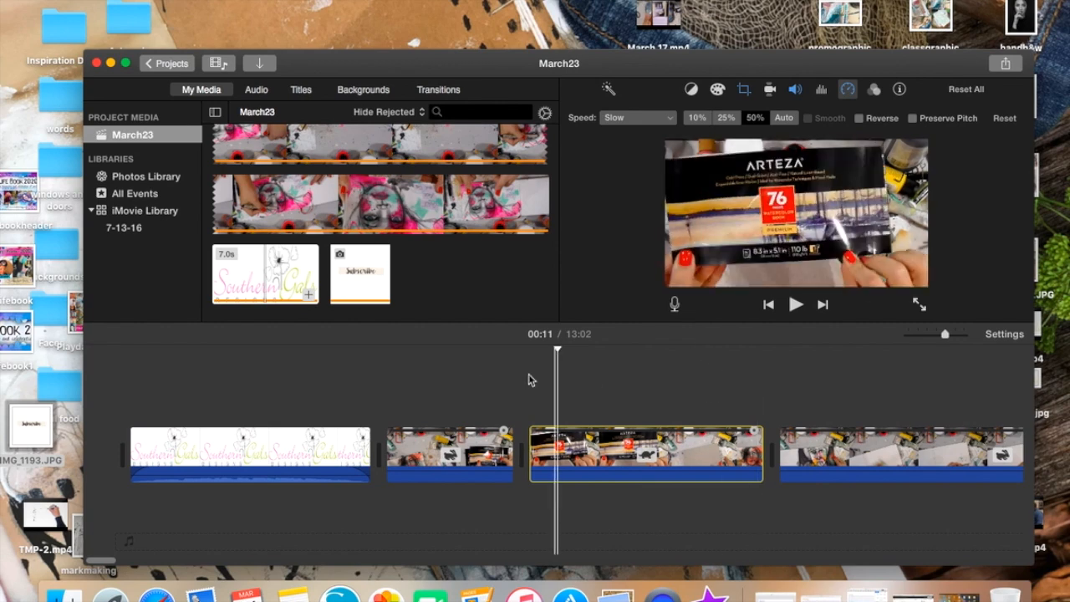
click(459, 366)
click(795, 306)
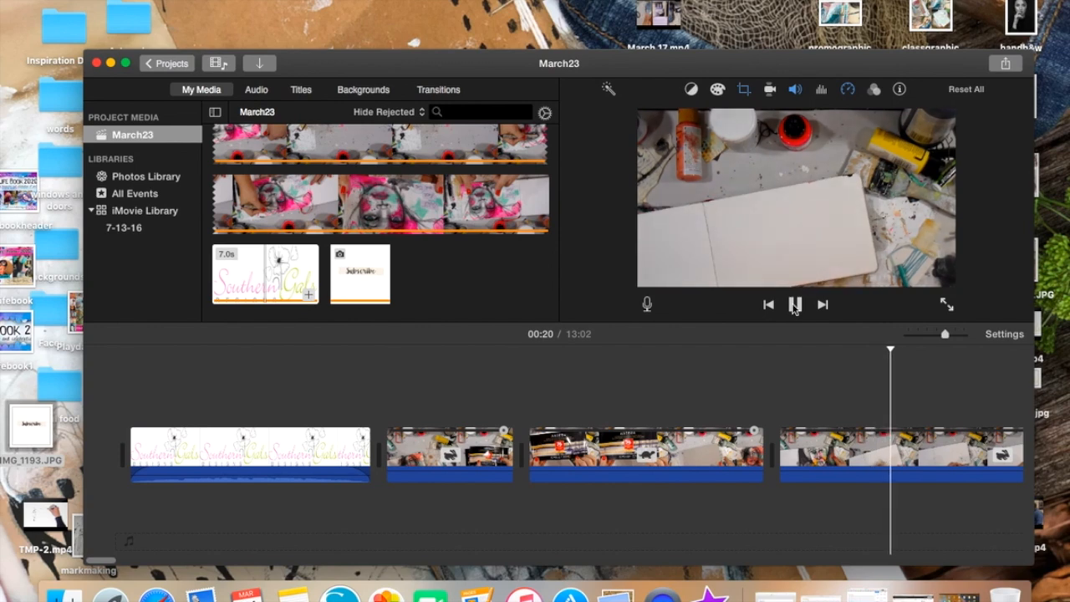
click(795, 305)
- Split the 4.3-minute art clip at about 01:07, where the painted page lies still
scroll(839, 452, right, 3)
scroll(839, 452, right, 10)
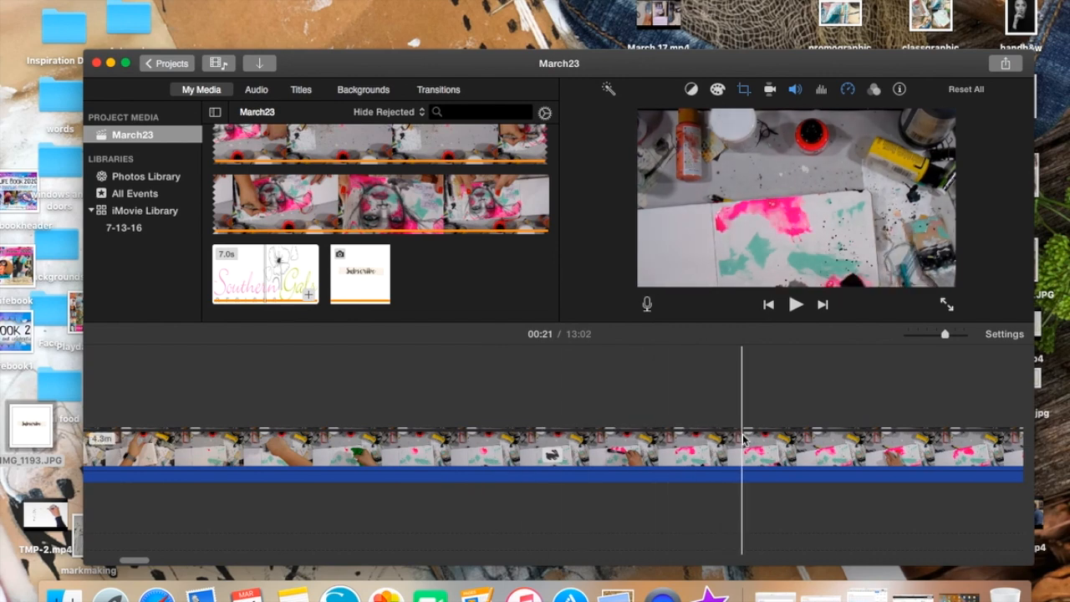
scroll(742, 439, right, 8)
scroll(743, 439, right, 3)
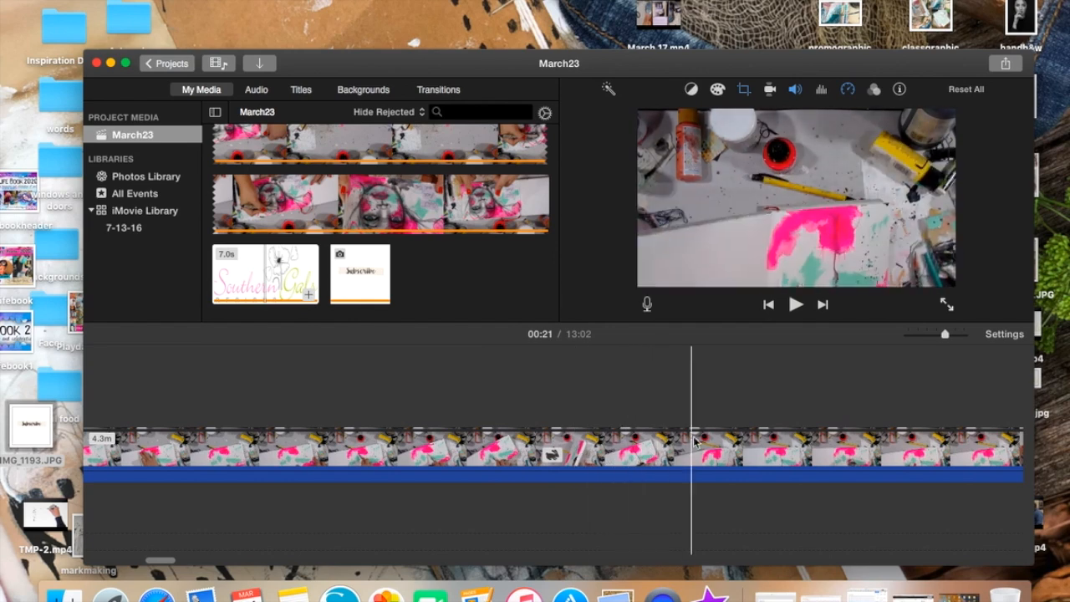
scroll(729, 441, right, 5)
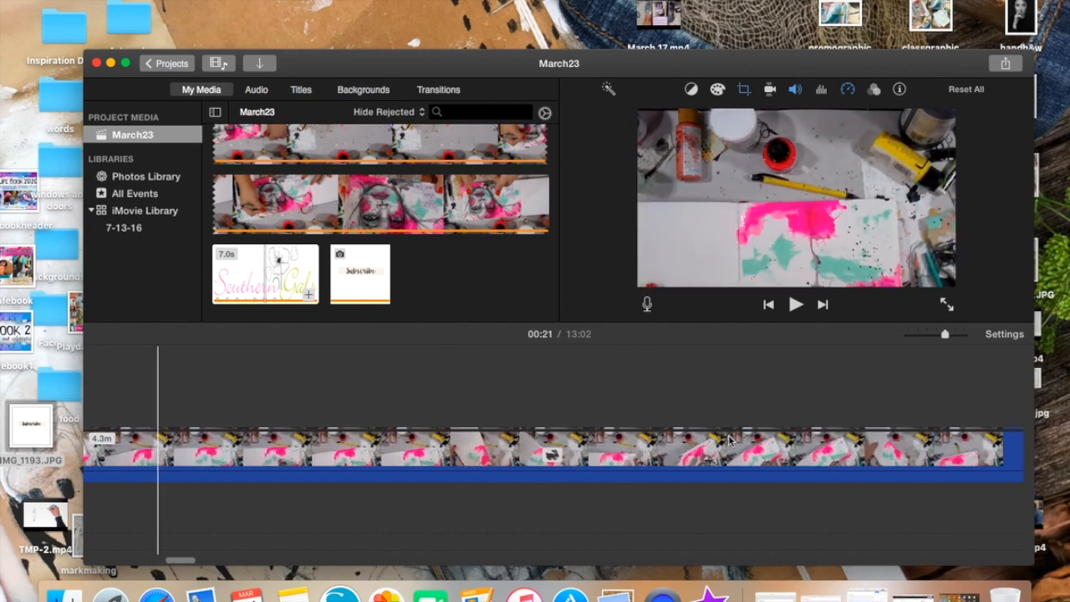
scroll(418, 434, left, 3)
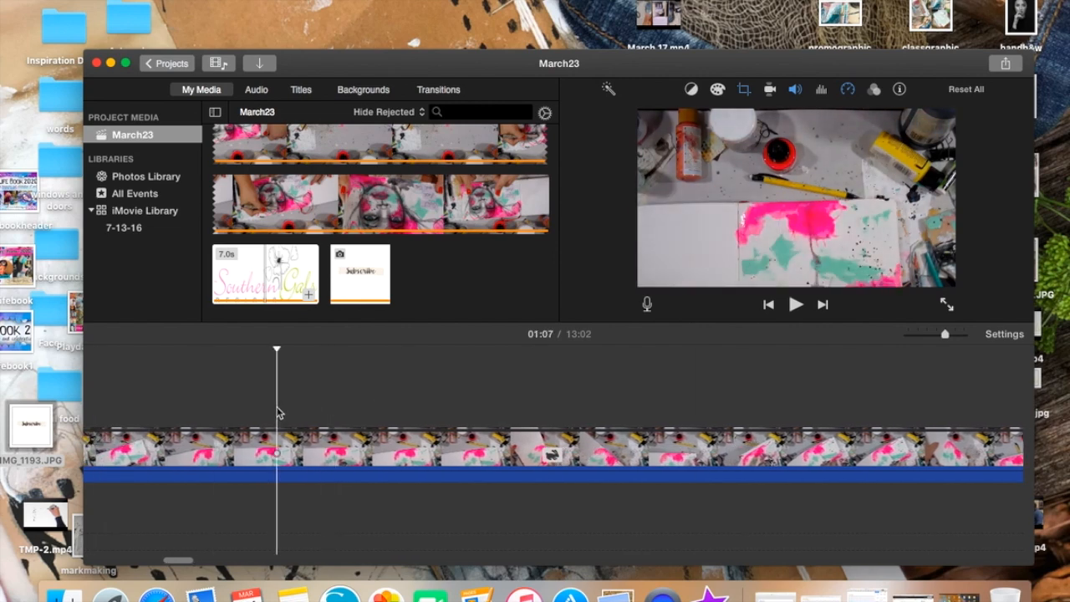
right_click(278, 455)
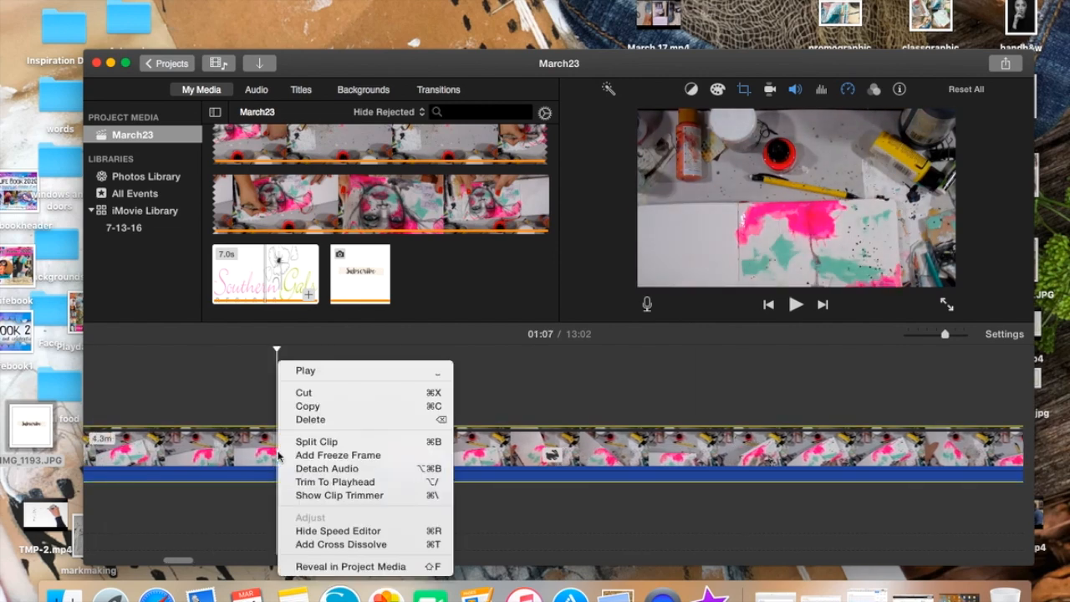
click(304, 440)
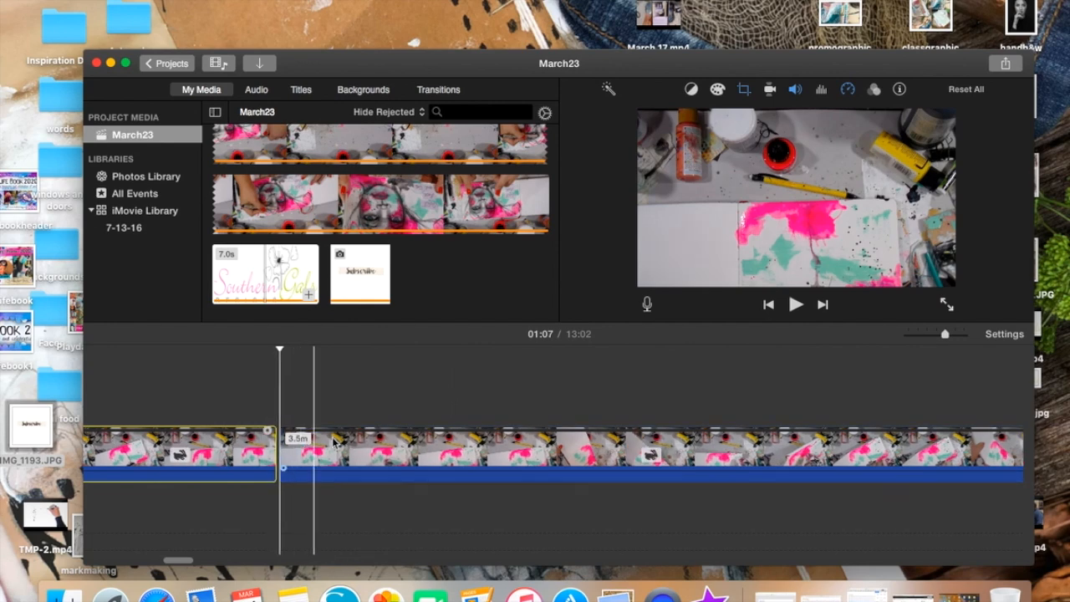
- Split the art clip at about 01:37, delete the stretch from about 01:07 to 01:37, and play back across the cut
scroll(677, 460, right, 4)
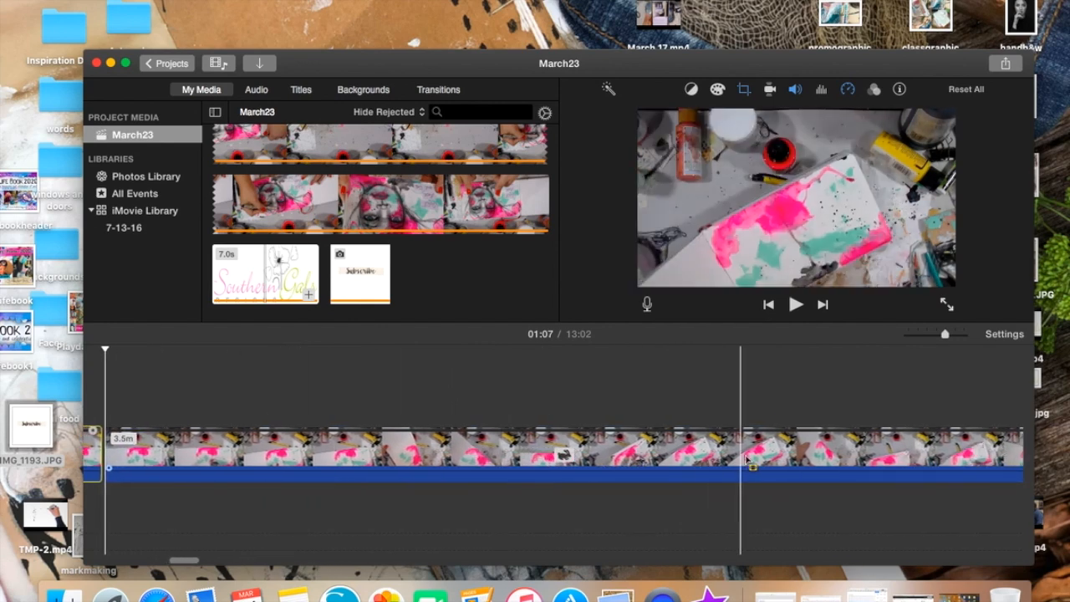
scroll(851, 453, right, 6)
scroll(851, 453, right, 10)
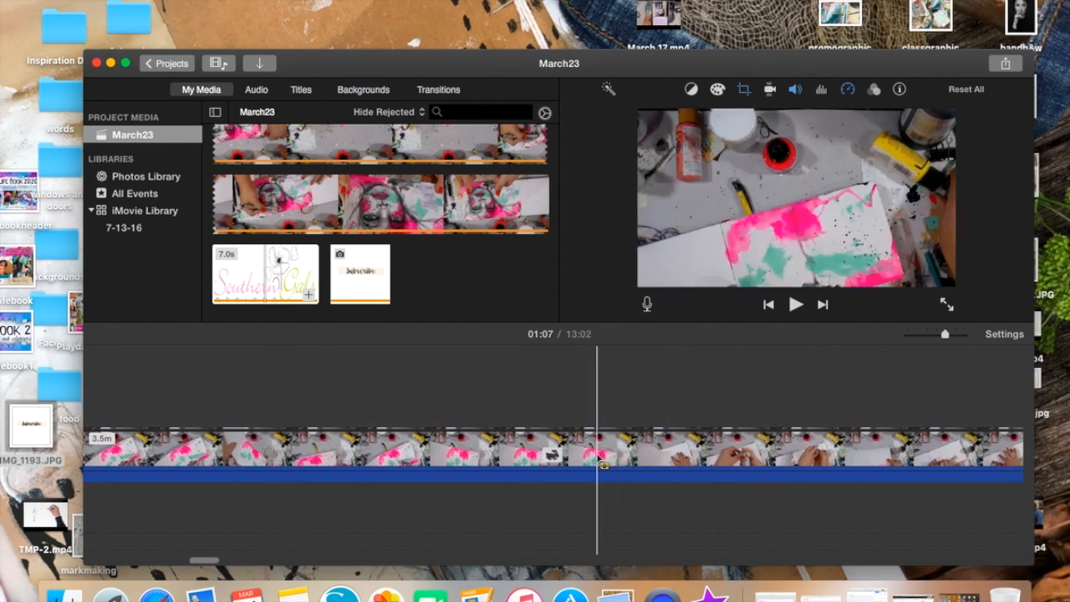
click(586, 458)
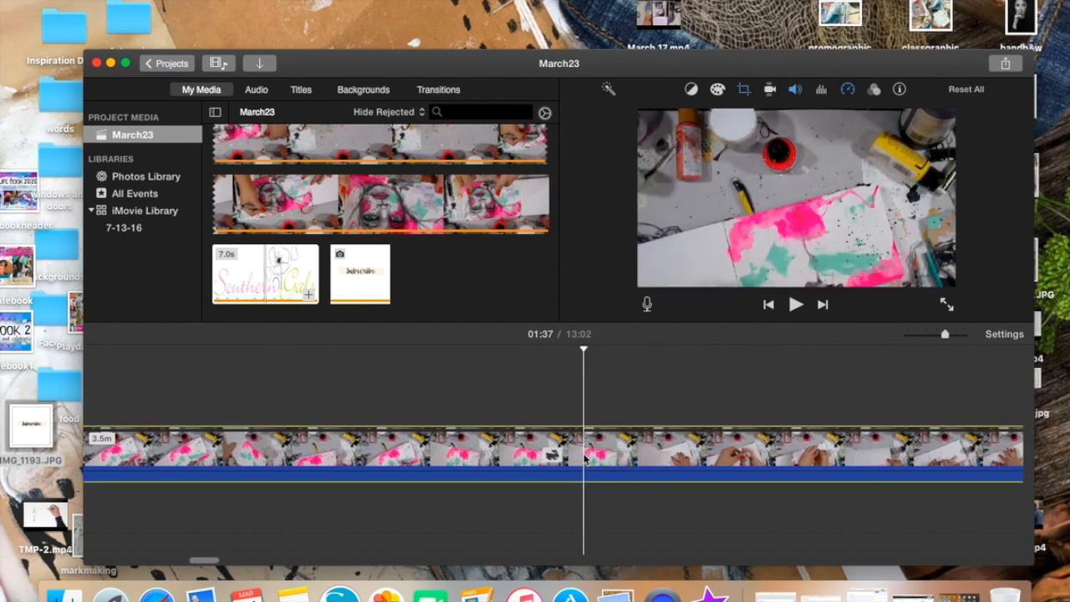
right_click(584, 458)
click(598, 440)
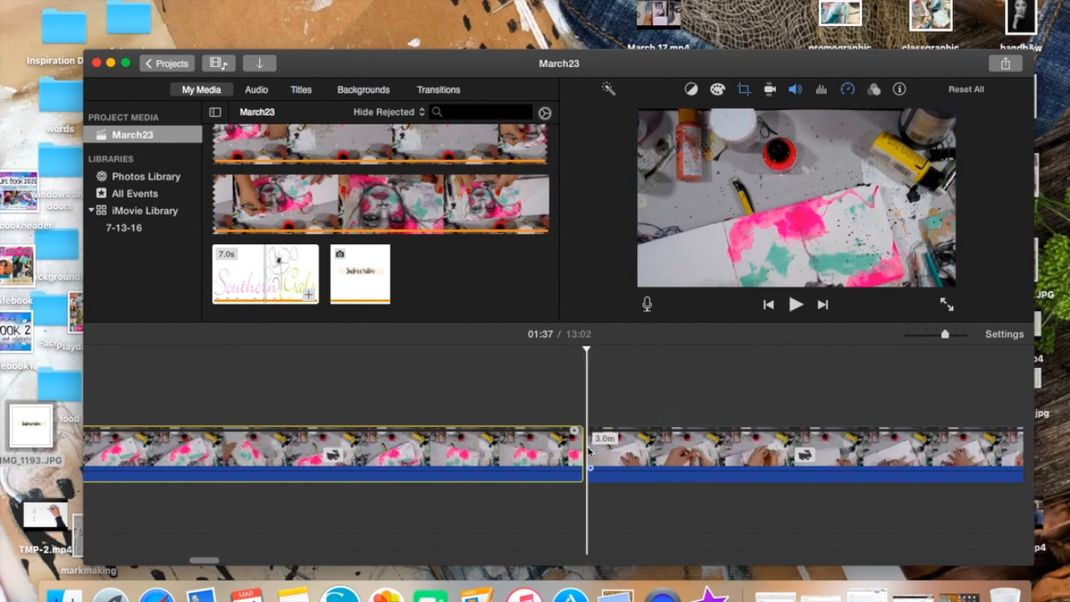
click(547, 459)
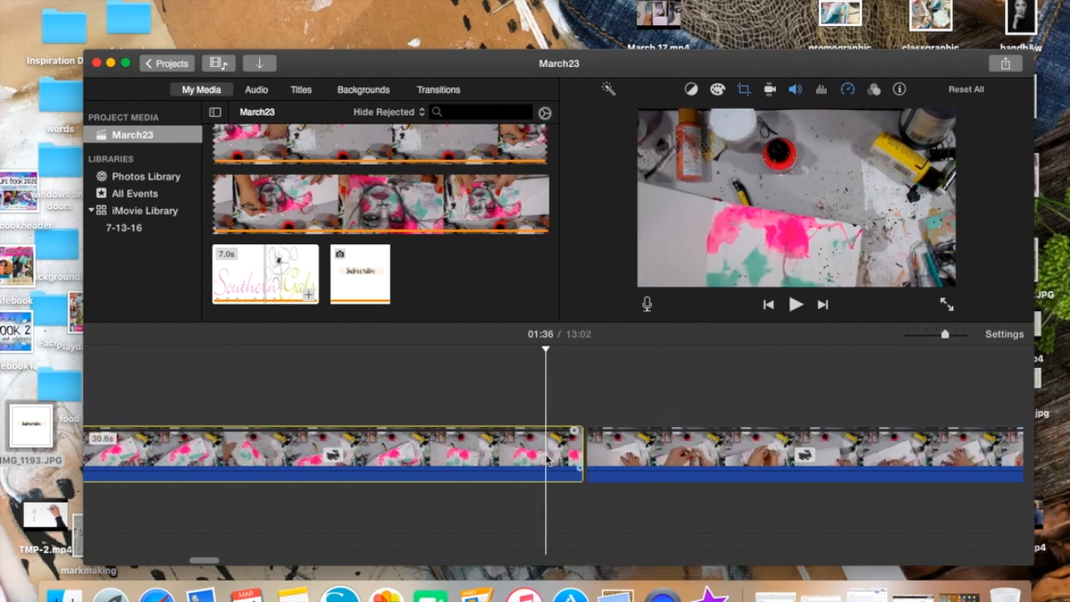
key(Delete)
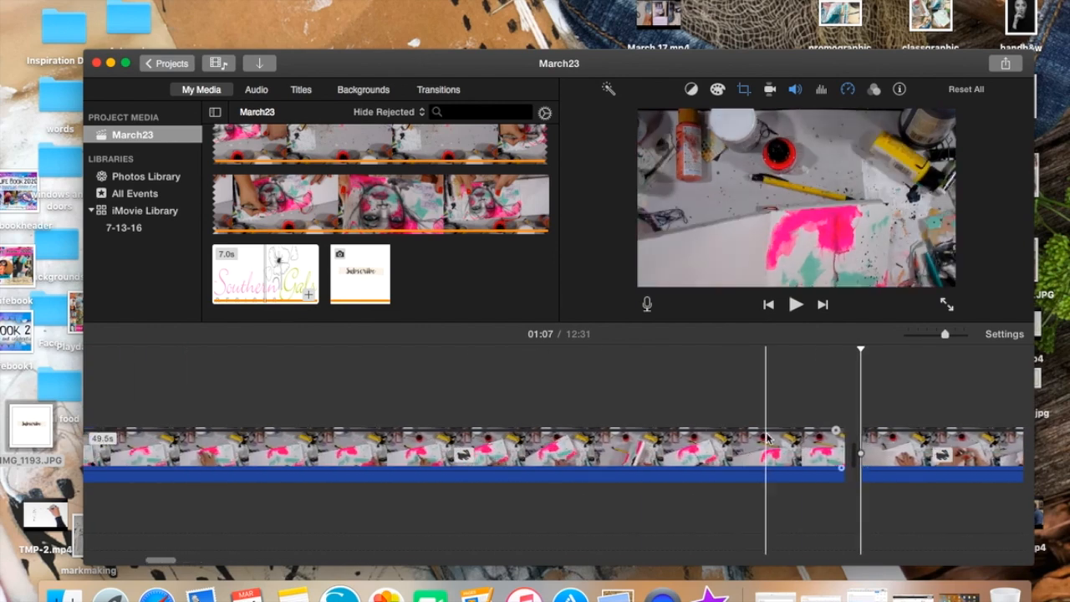
click(797, 305)
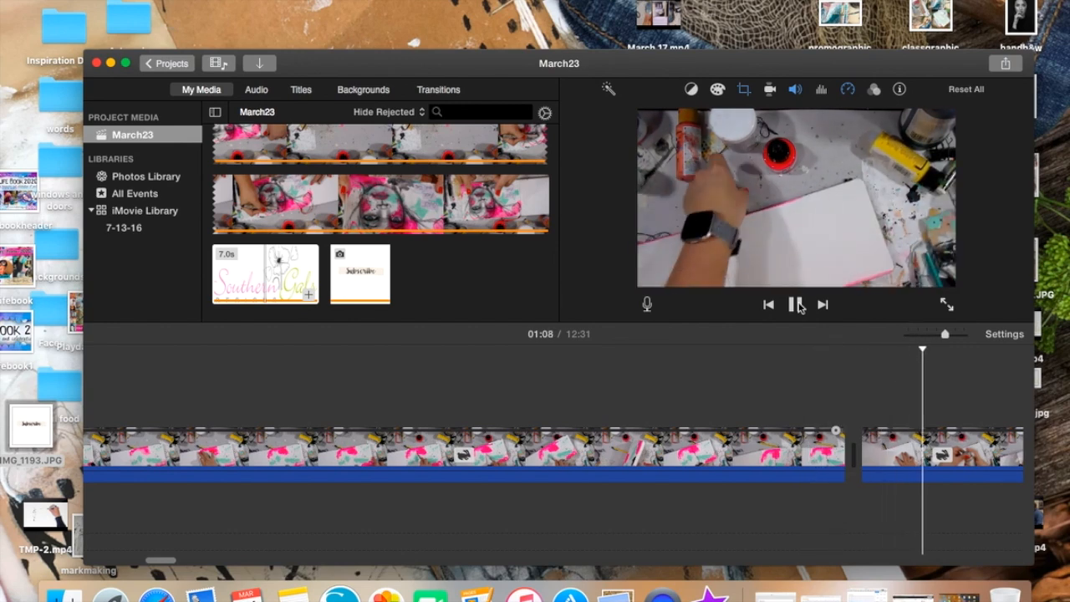
click(797, 305)
- Record a voiceover of about 1.1 minutes starting at 00:06, where the first art clip begins after the logo
scroll(849, 402, right, 5)
scroll(918, 439, right, 10)
scroll(918, 439, right, 8)
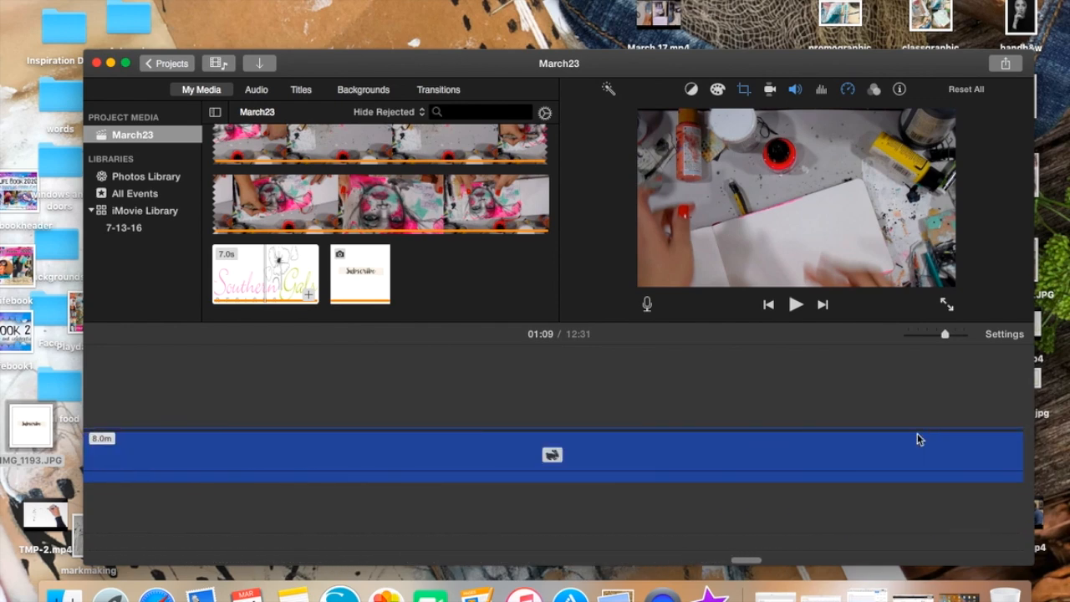
scroll(917, 439, right, 10)
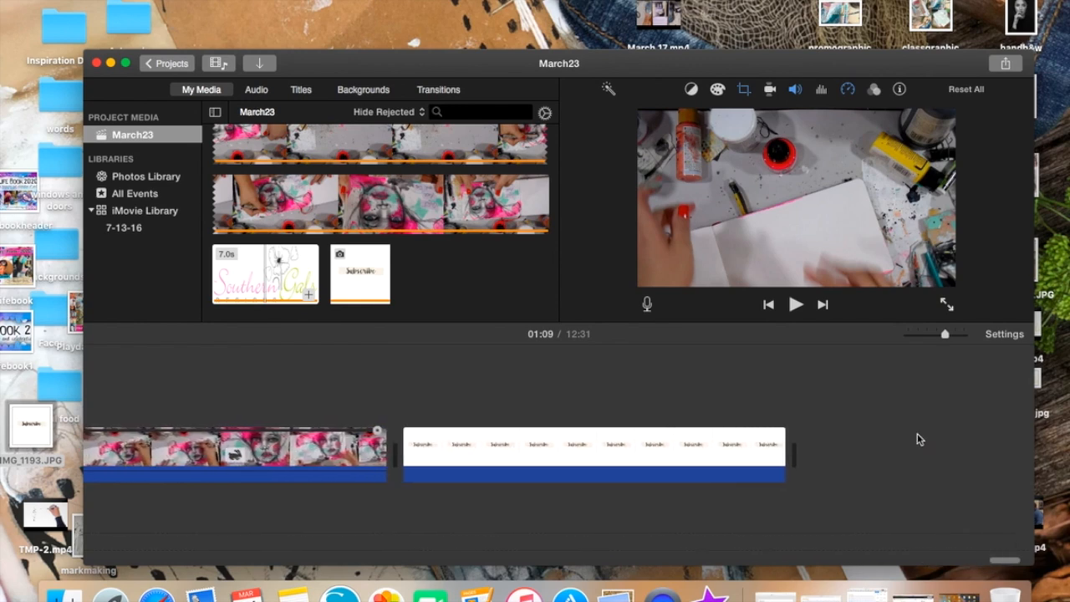
scroll(827, 418, left, 15)
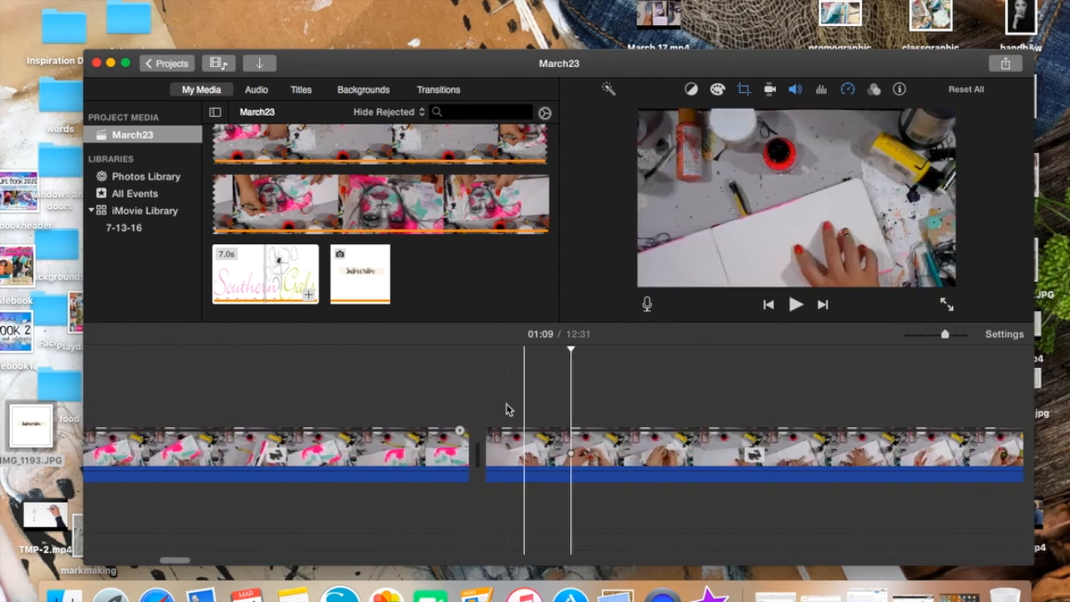
scroll(507, 409, left, 5)
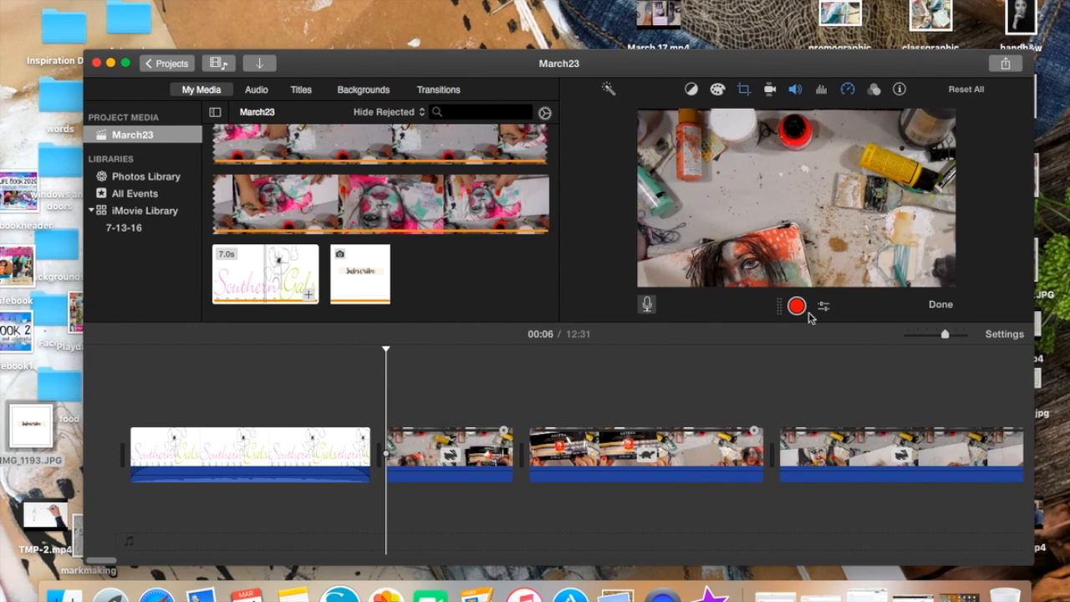
click(797, 307)
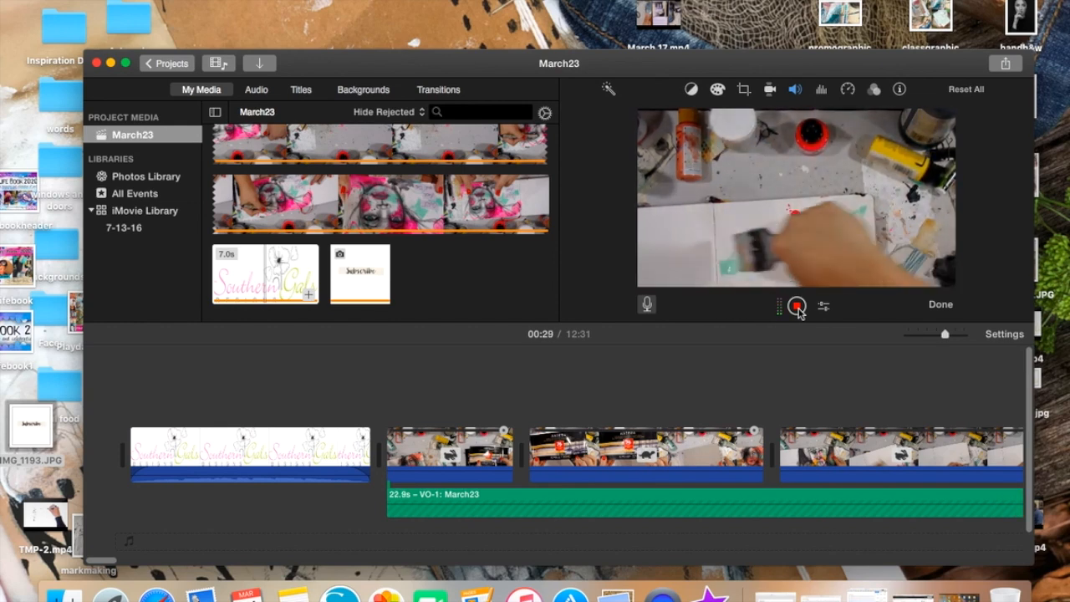
scroll(850, 417, right, 10)
scroll(850, 423, right, 5)
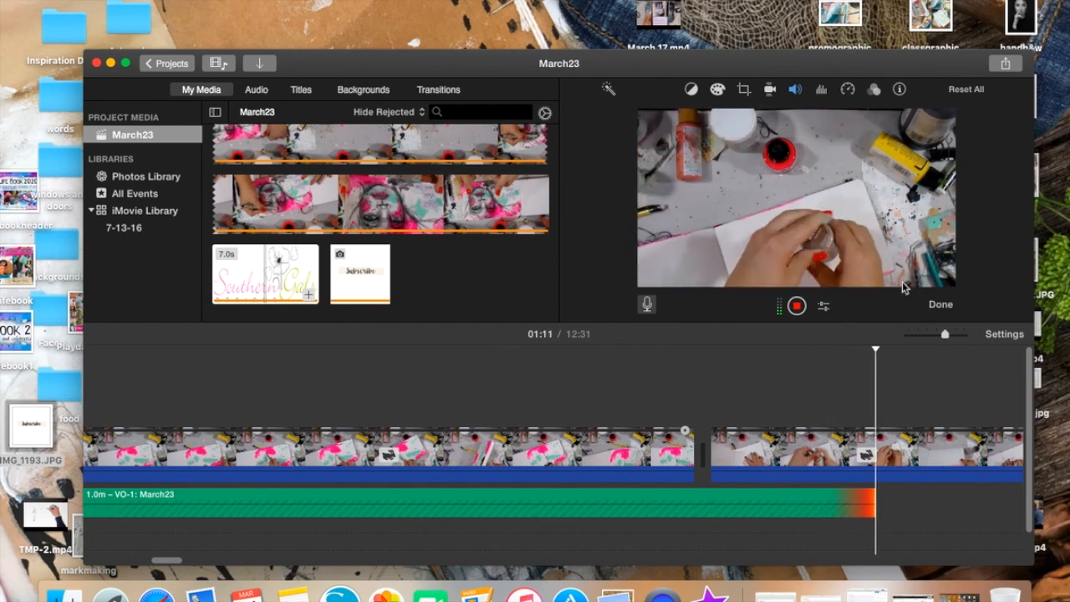
click(796, 305)
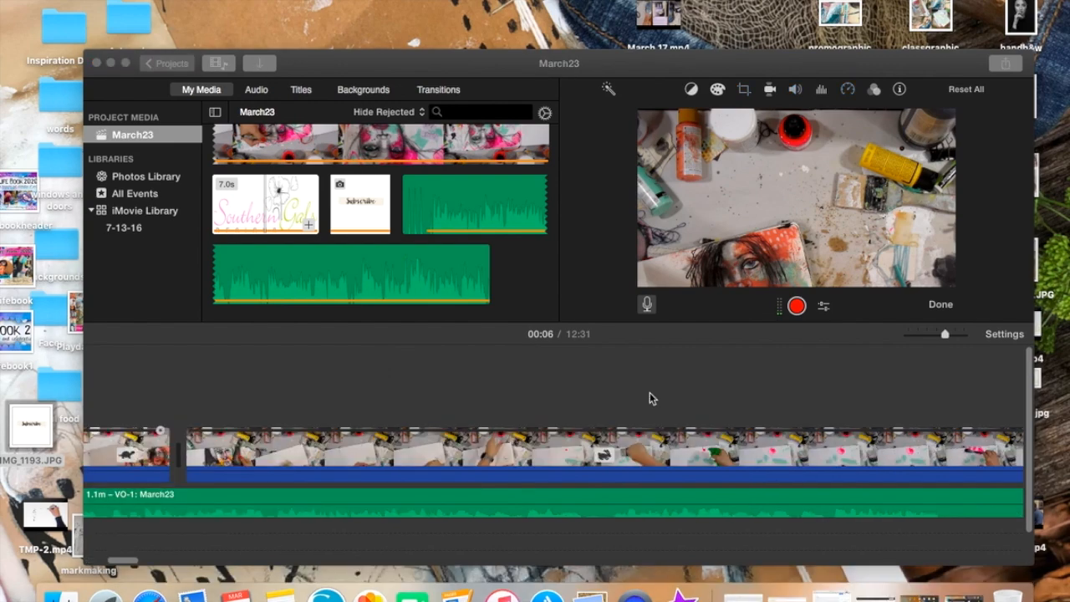
- Raise the volume of the recorded voiceover clip to 400%
scroll(649, 392, right, 15)
scroll(650, 398, right, 15)
scroll(650, 398, left, 15)
scroll(649, 398, left, 10)
scroll(650, 398, left, 15)
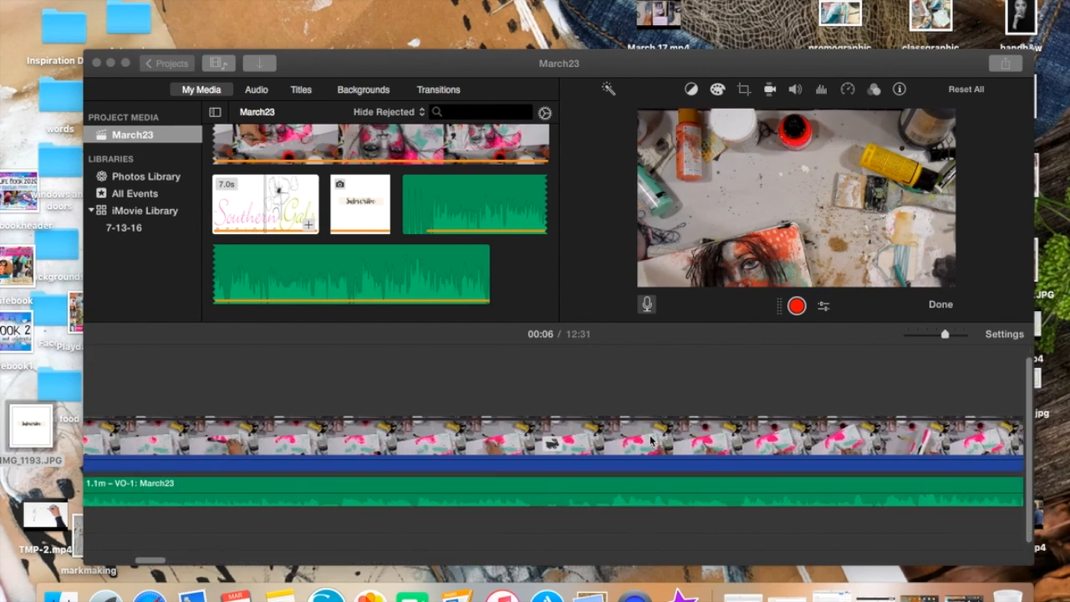
click(662, 500)
drag(662, 494, 663, 491)
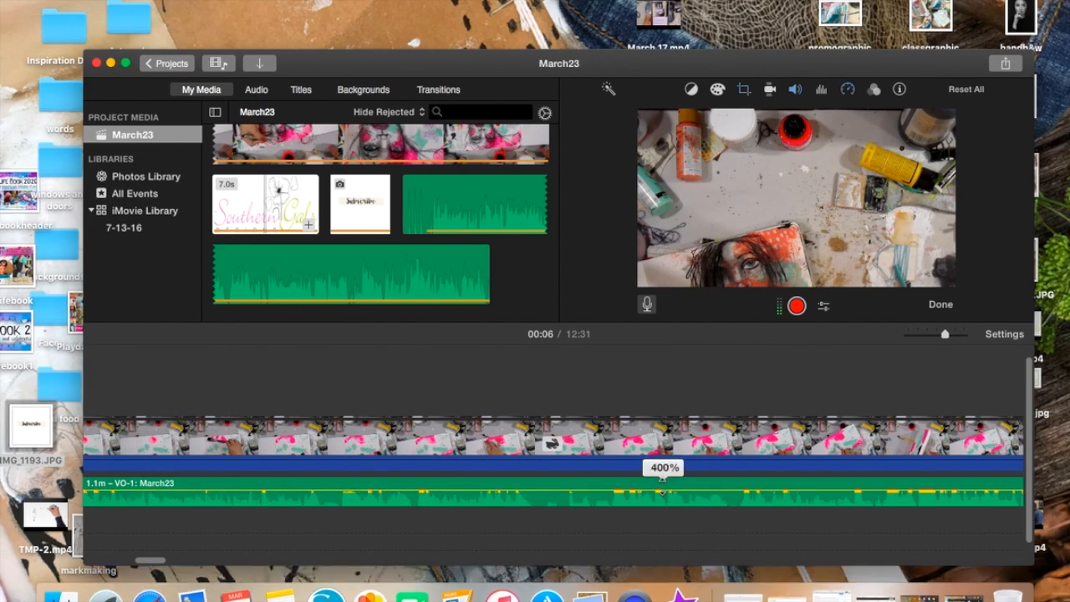
- Examine the rest of the timeline and the export-to-file settings for the March23 project, then leave them without exporting
scroll(664, 485, right, 10)
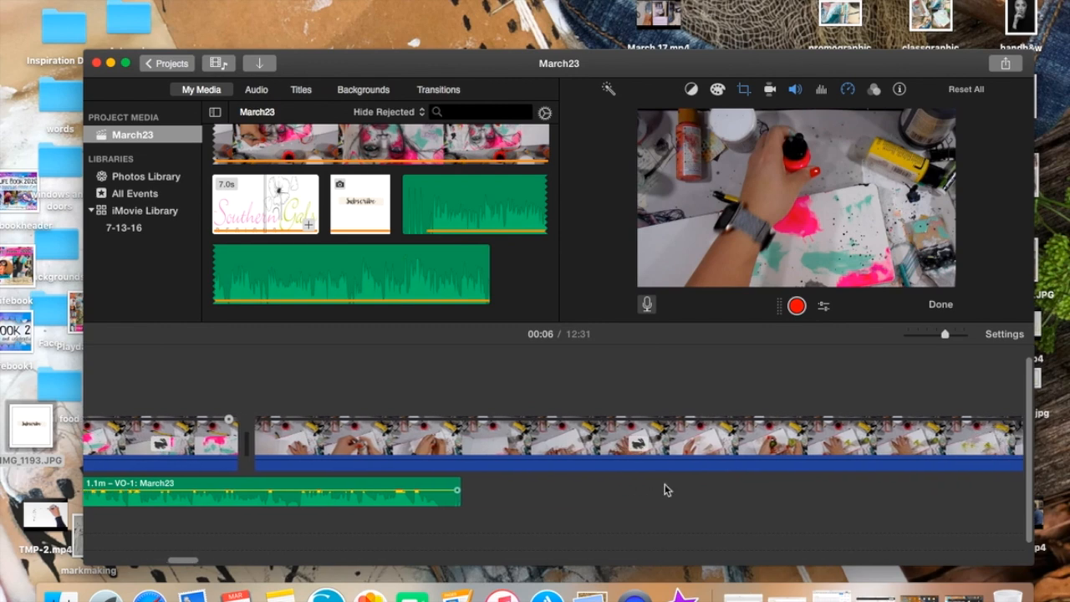
scroll(666, 485, right, 10)
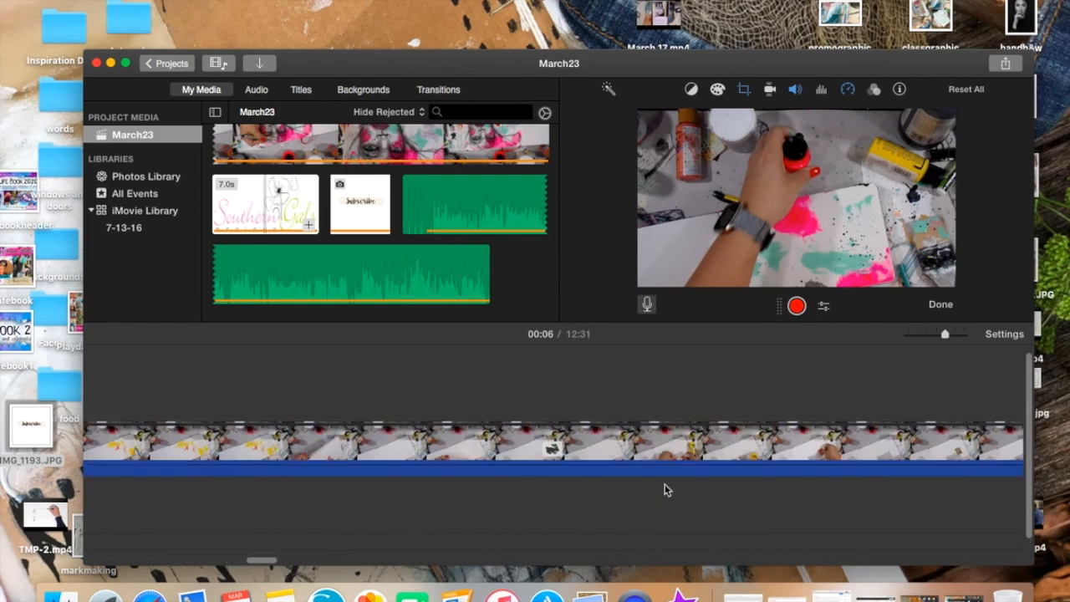
scroll(665, 486, right, 15)
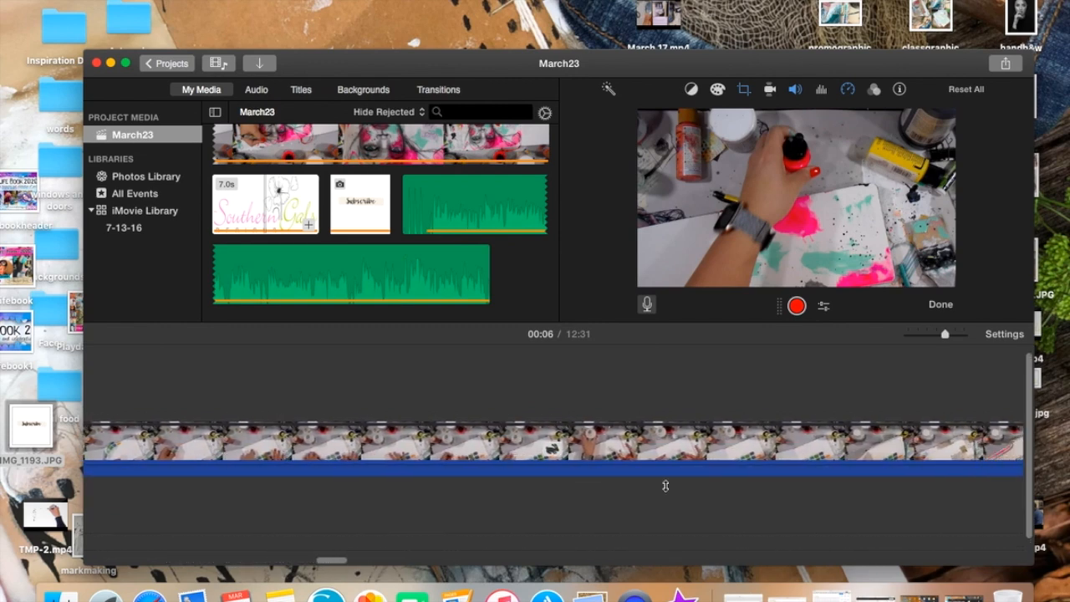
scroll(666, 486, right, 20)
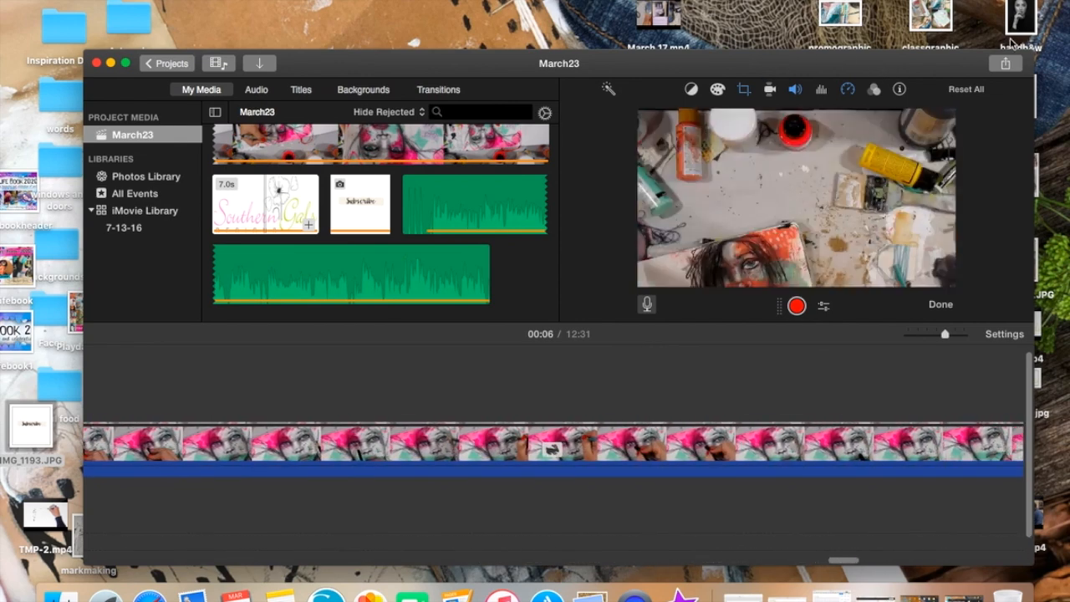
click(1007, 64)
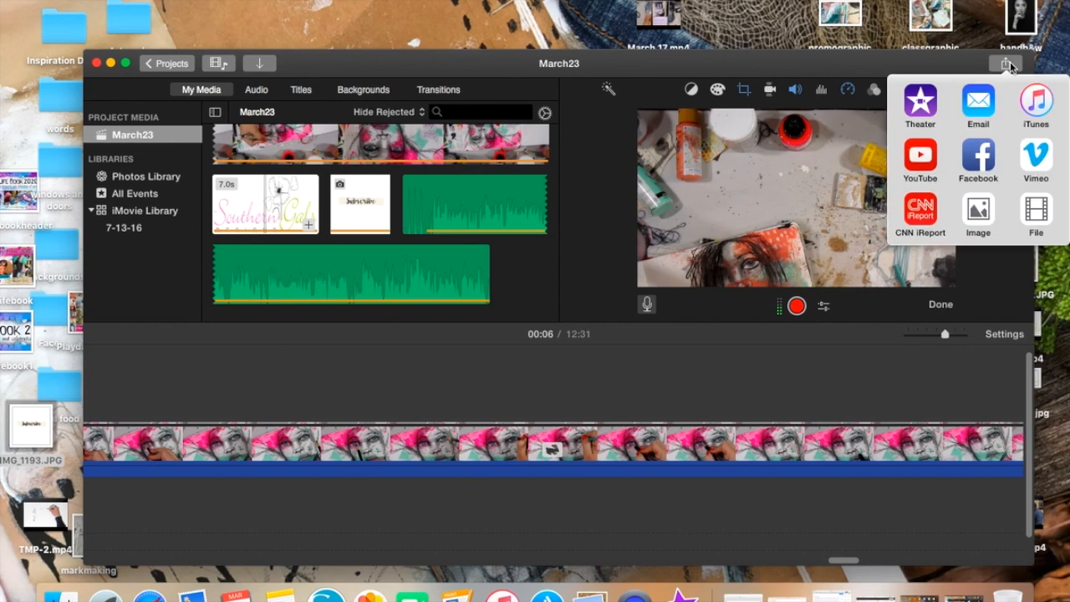
click(1036, 214)
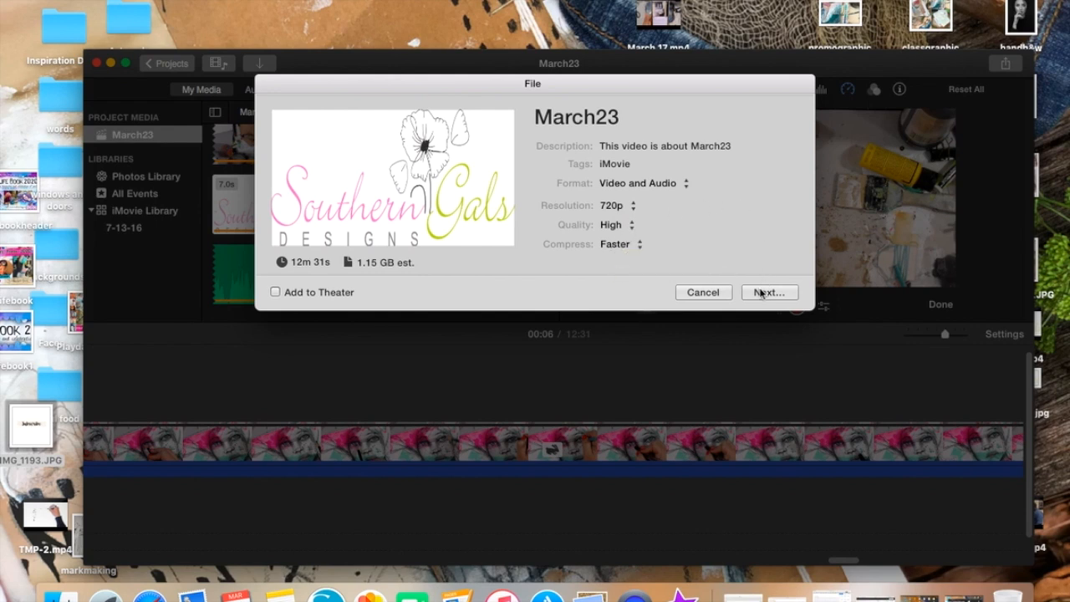
click(701, 292)
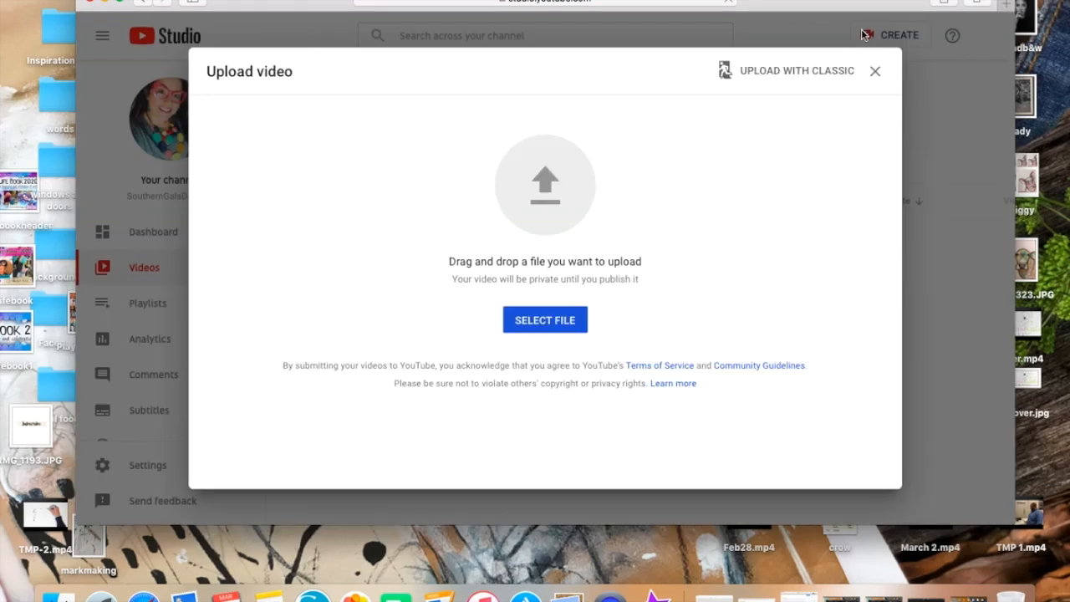
- Switch to YouTube Studio and choose March23.mp4 from the Desktop as the video to upload
click(551, 319)
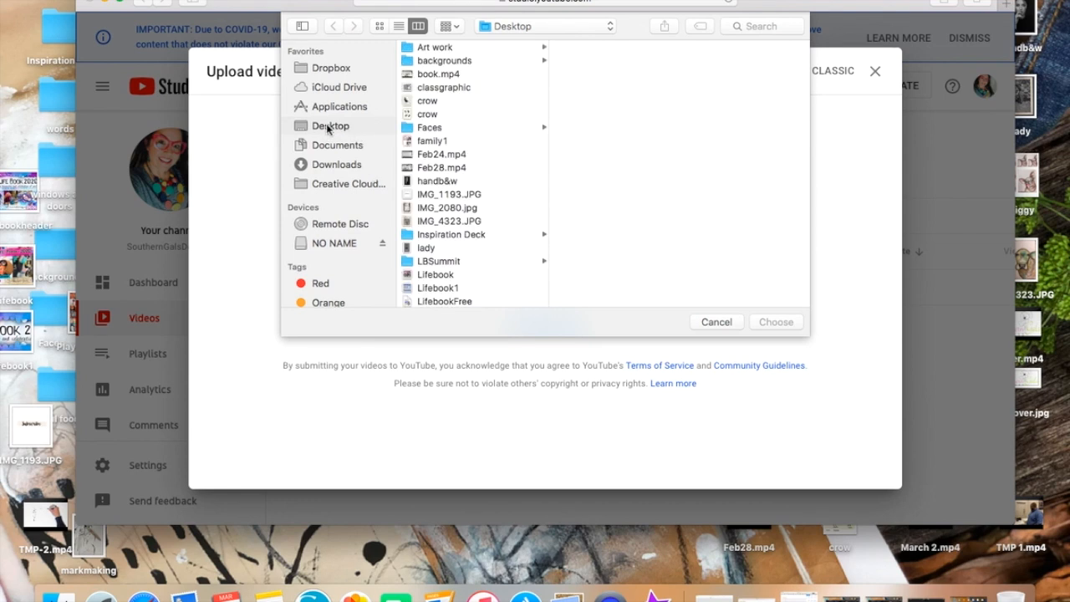
scroll(468, 224, down, 10)
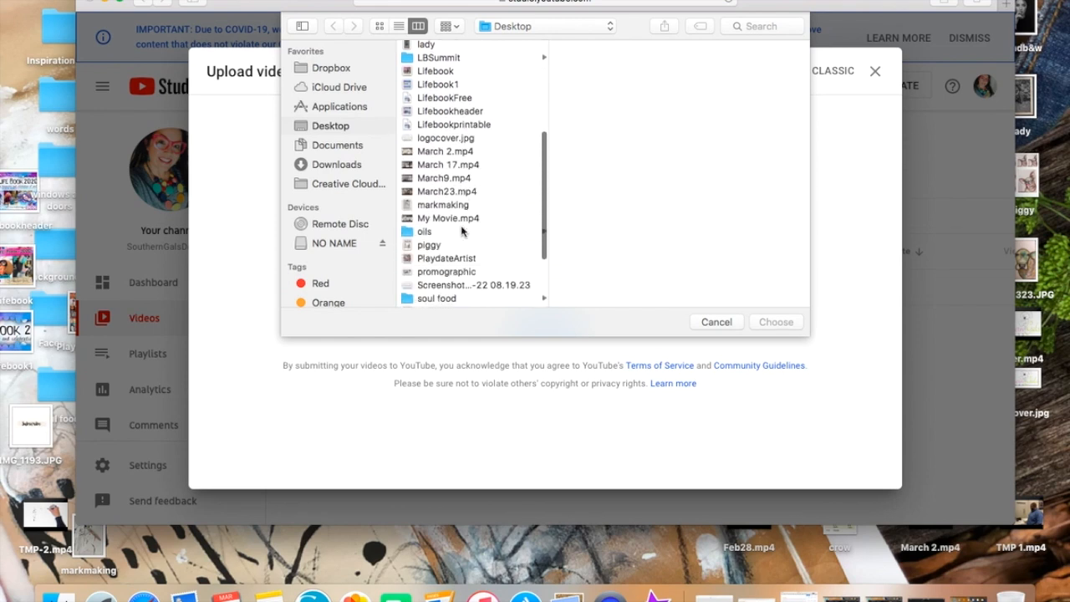
click(456, 133)
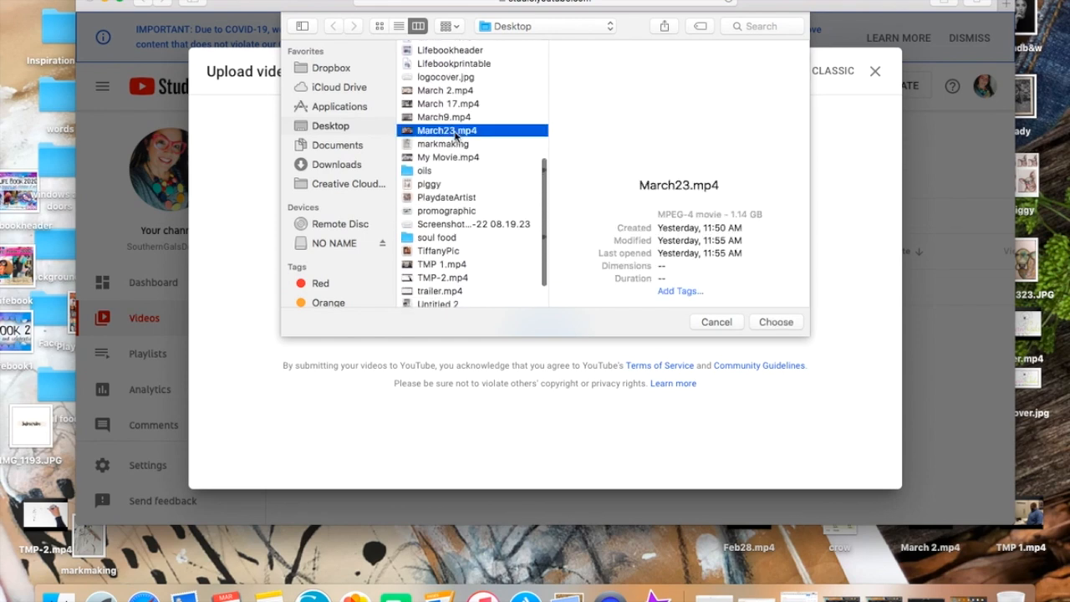
click(780, 322)
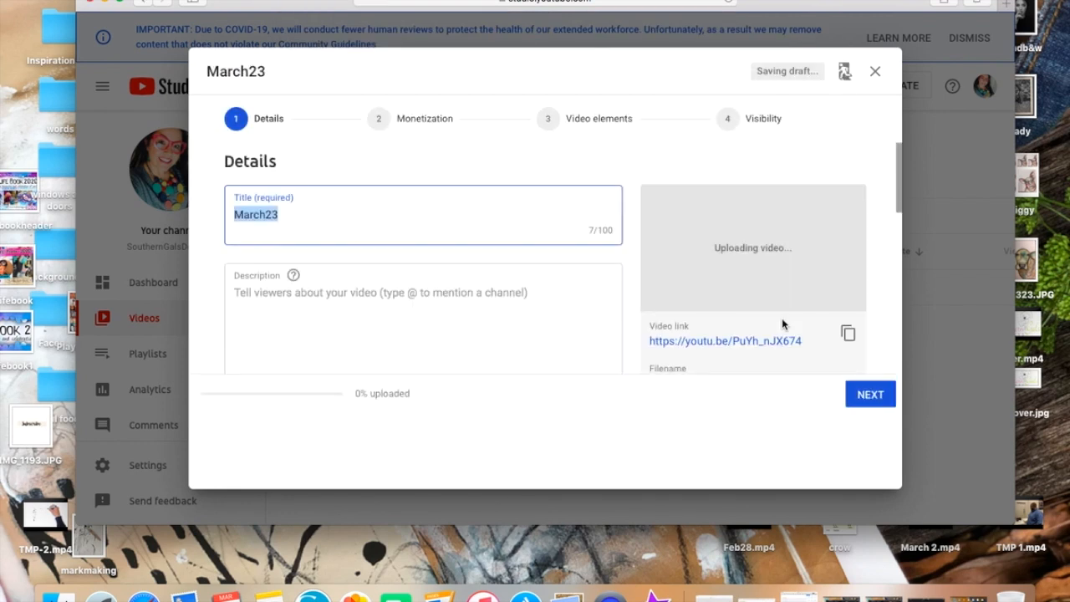
- Review the upload's title, description and audience details, and continue to the Monetization stage
scroll(418, 255, down, 5)
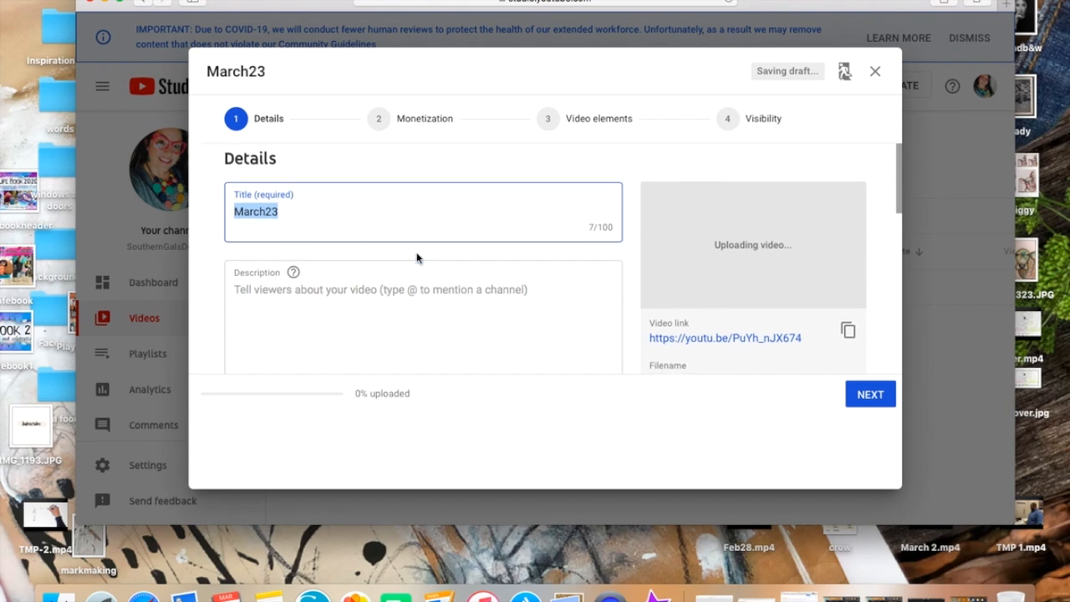
scroll(416, 258, down, 6)
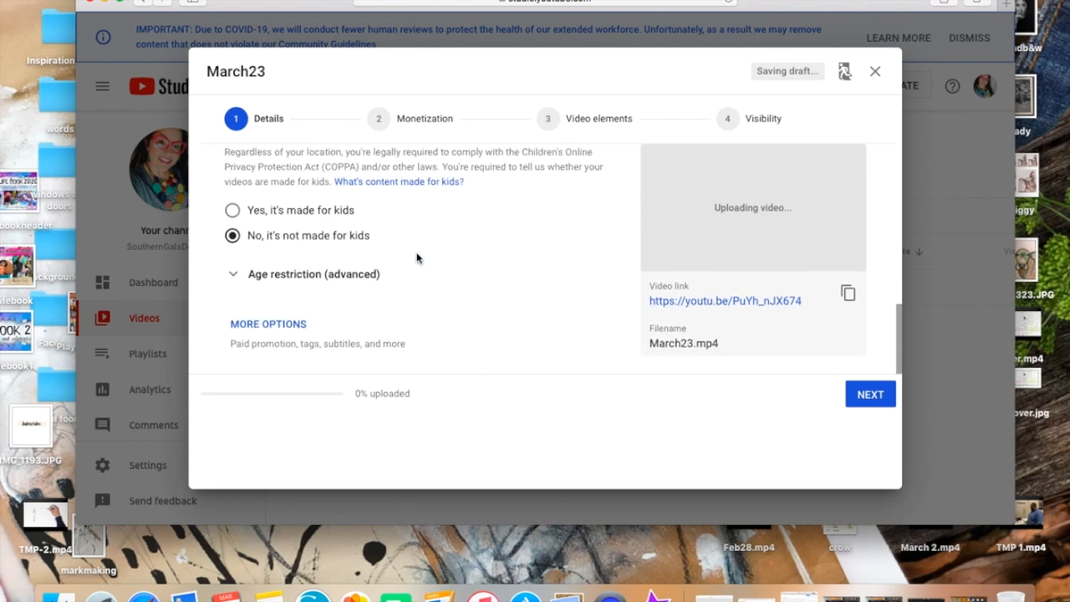
scroll(416, 258, up, 10)
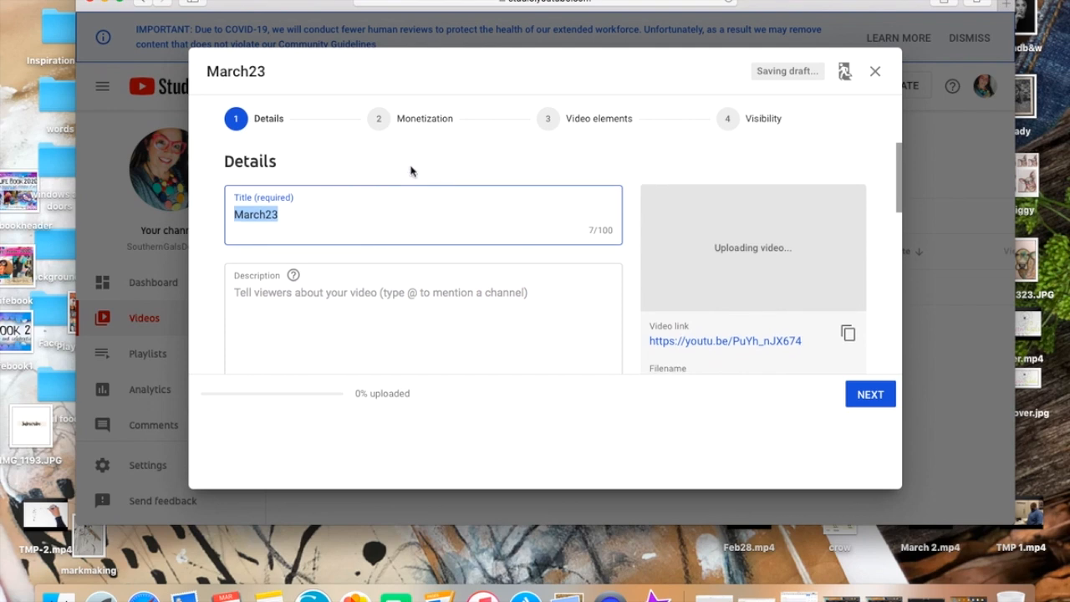
click(868, 400)
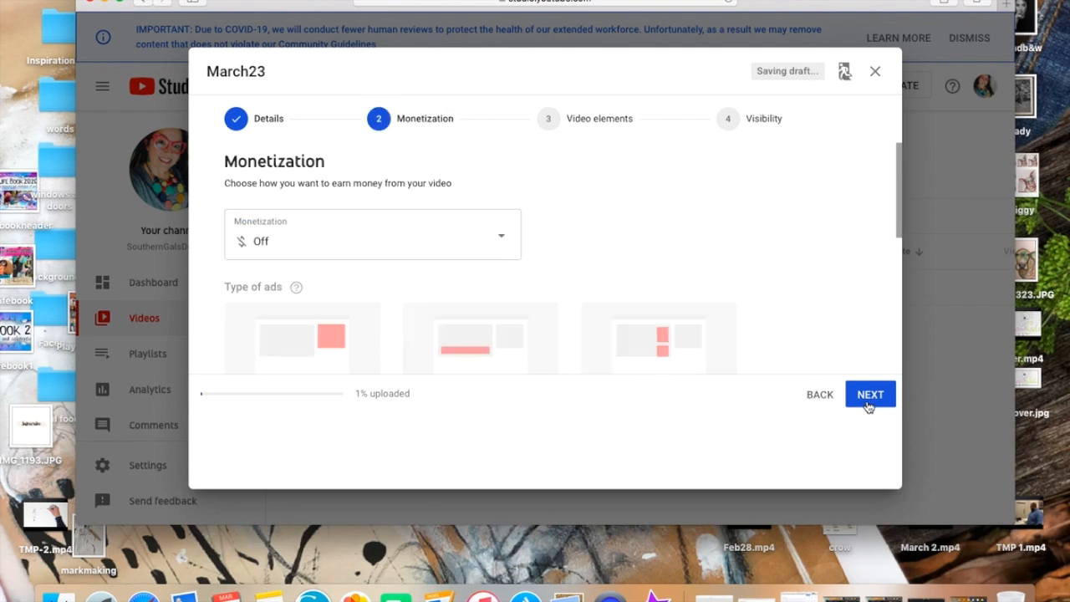
- Turn monetization on for the video, review the ad types and ad locations, and continue to the Video elements stage
click(494, 239)
click(249, 231)
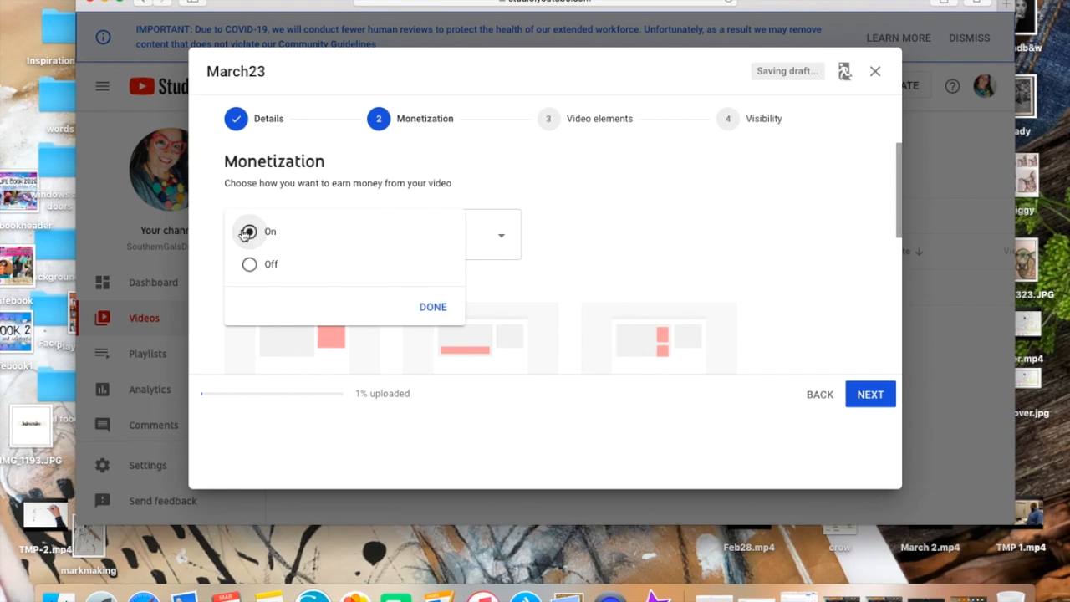
click(437, 307)
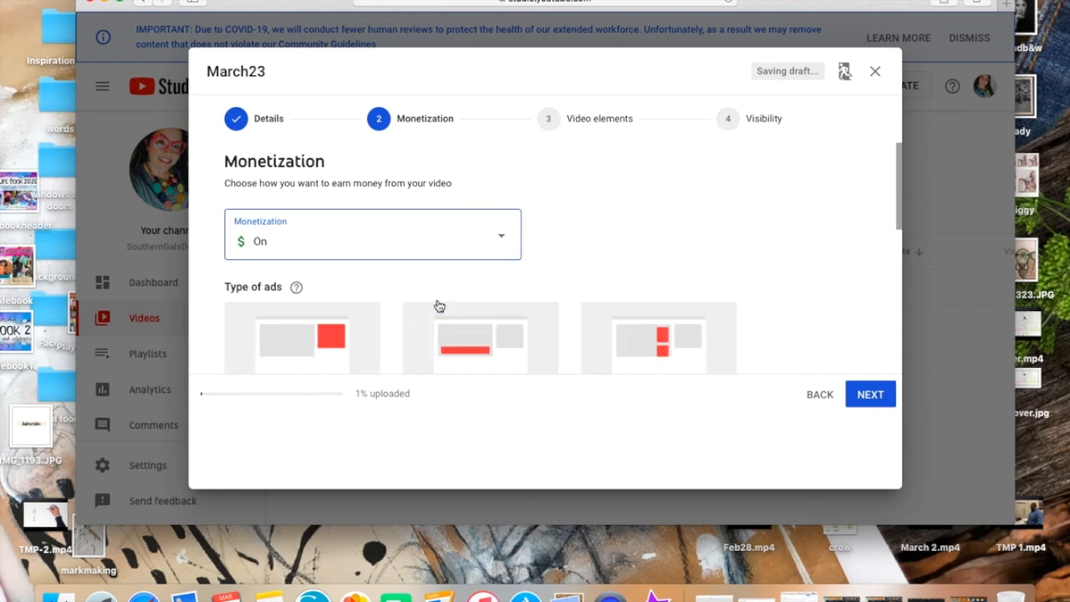
scroll(647, 290, down, 5)
scroll(648, 289, down, 2)
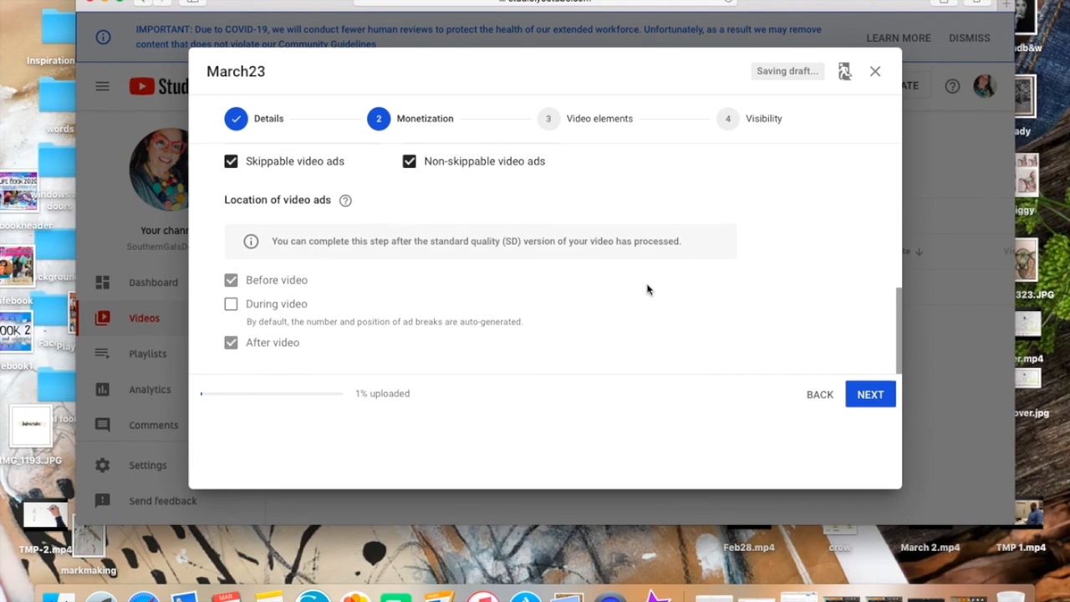
click(870, 395)
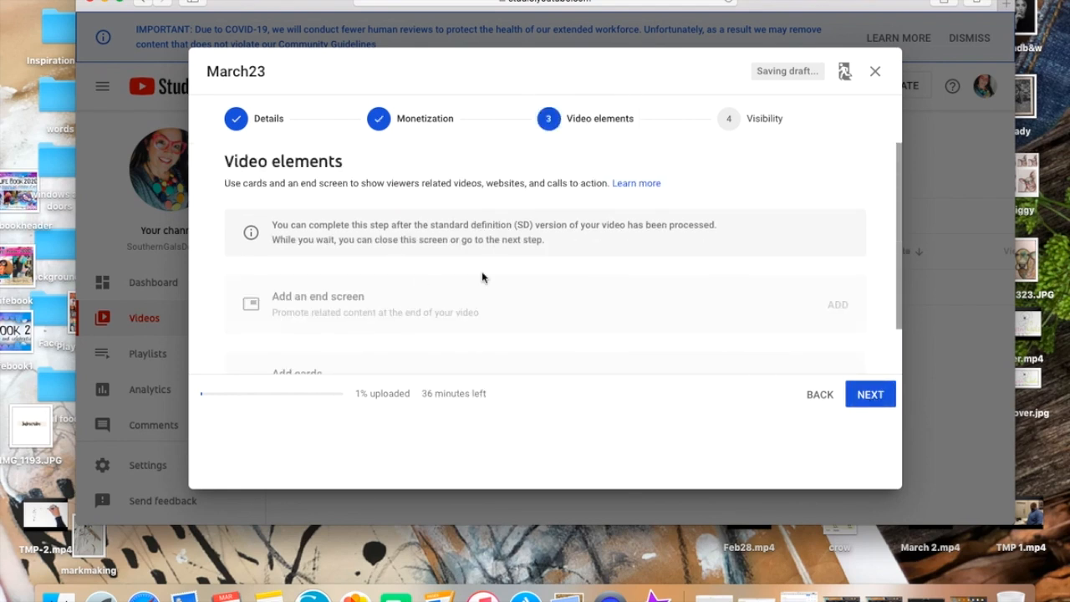
- Review the end screen and cards options for the video, and continue to the Visibility stage
scroll(482, 270, down, 2)
scroll(482, 271, up, 2)
scroll(482, 271, down, 1)
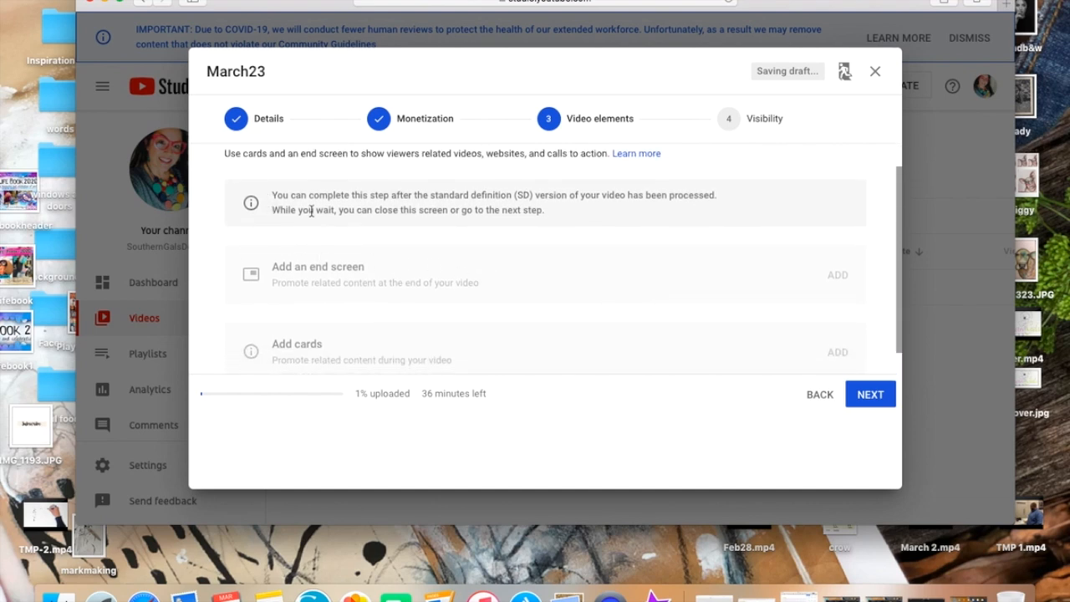
click(872, 395)
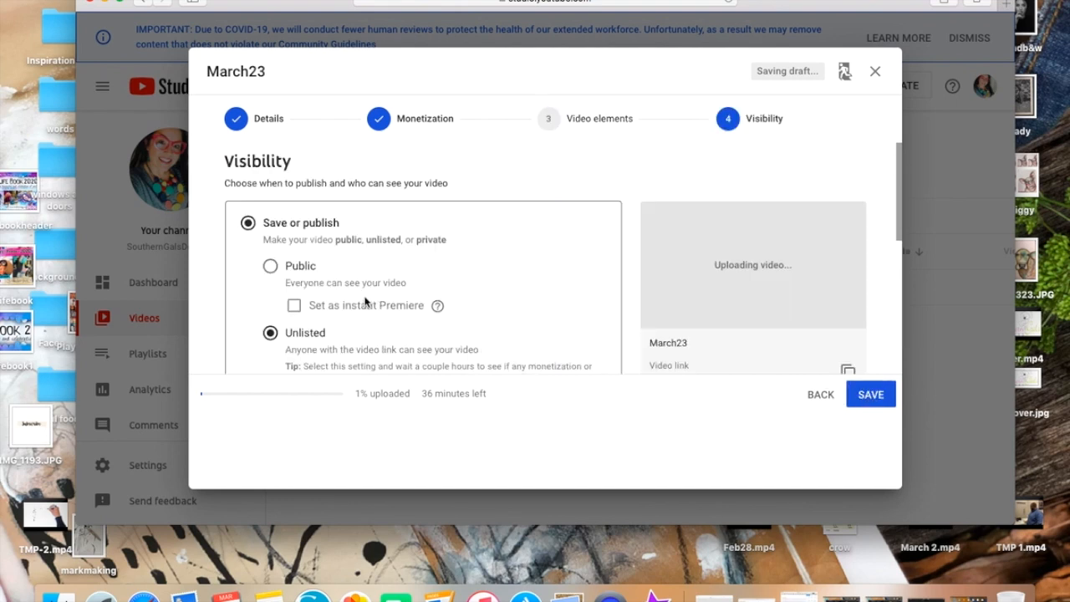
- Choose scheduled publishing for the video and set its publish time to 8:00 AM
scroll(365, 303, down, 5)
click(266, 290)
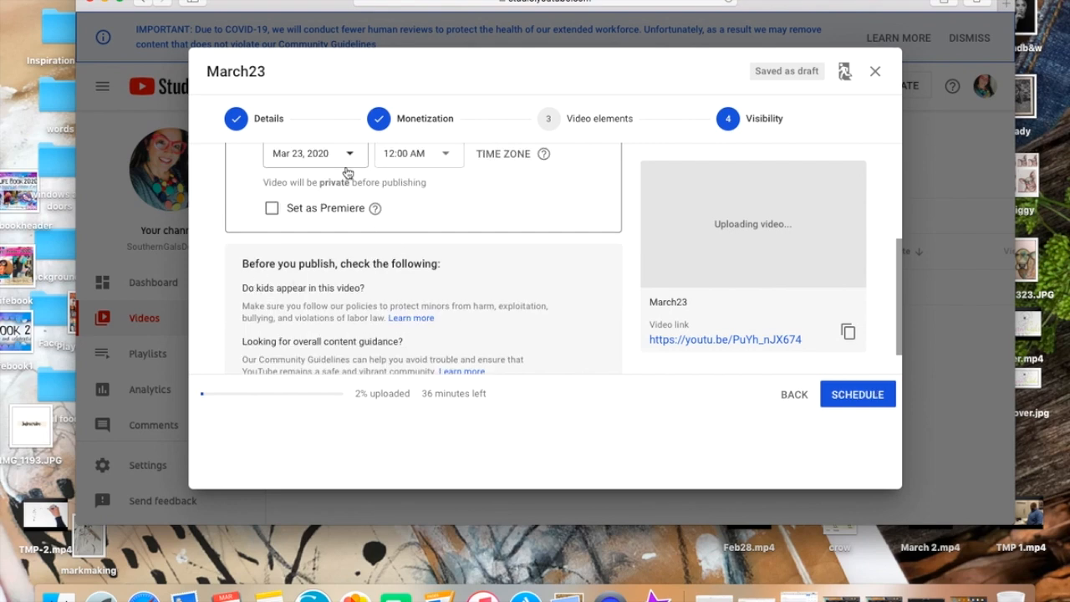
scroll(347, 224, up, 1)
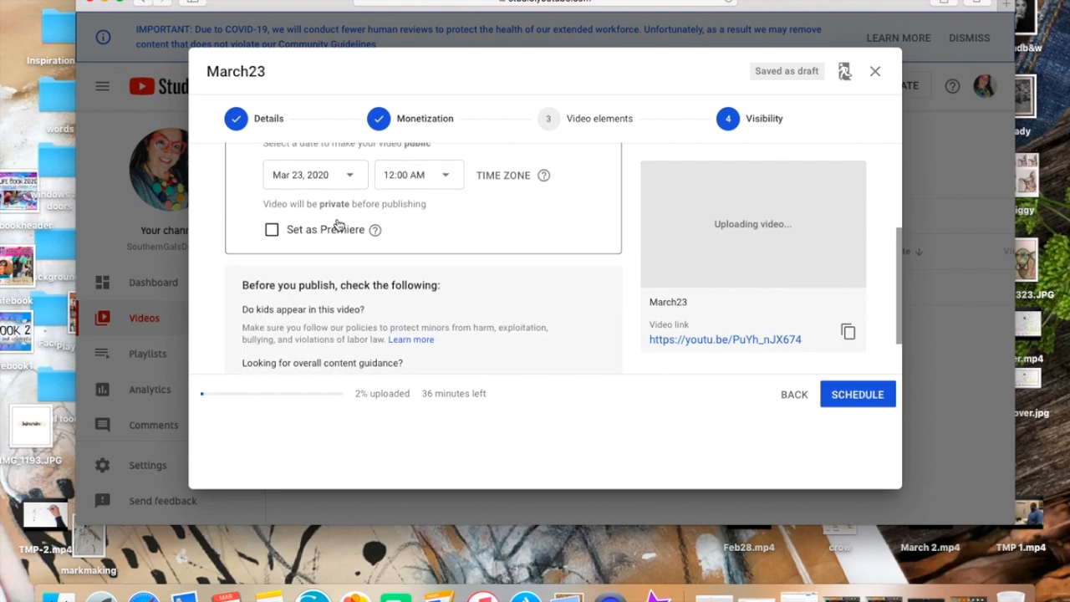
click(443, 177)
scroll(418, 343, down, 5)
scroll(415, 346, down, 7)
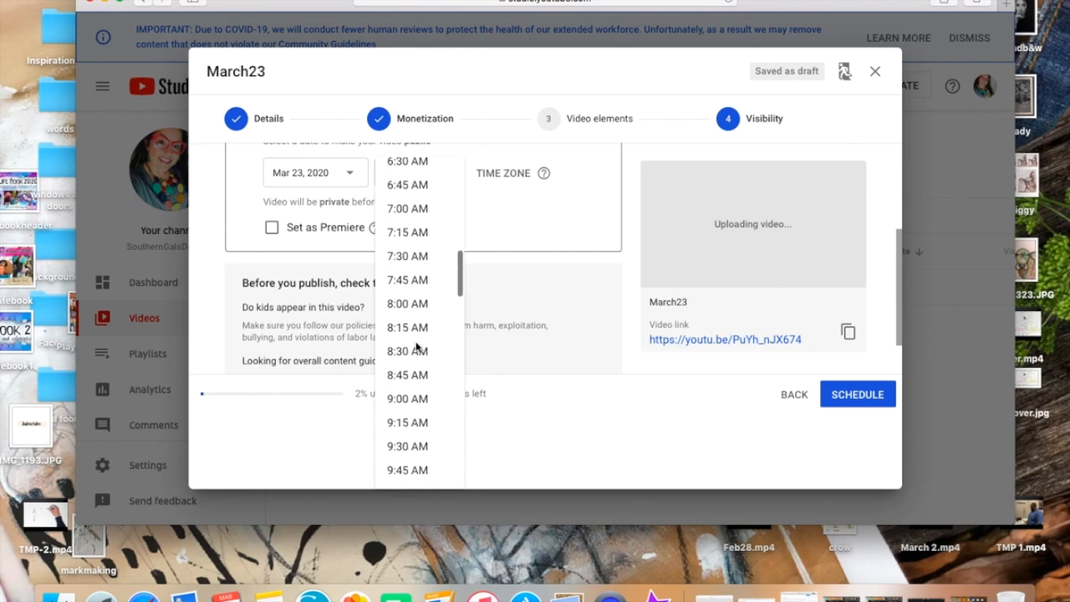
click(410, 303)
scroll(444, 265, up, 2)
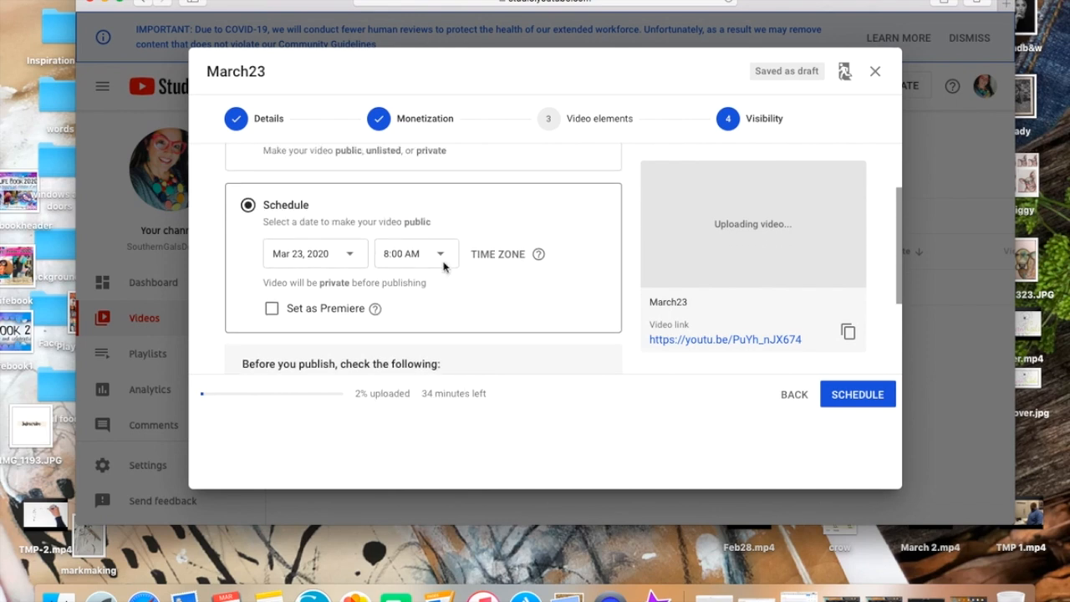
- Review the time zone choices, set the schedule to (GMT-0500) Local Time, and submit the video's scheduled release
mouse_move(540, 260)
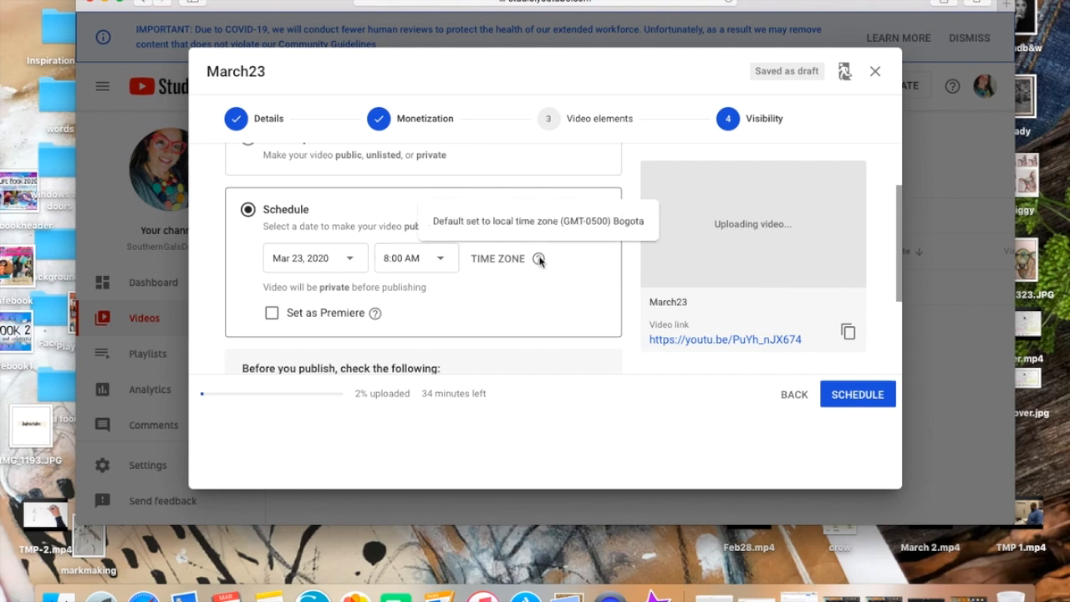
click(540, 260)
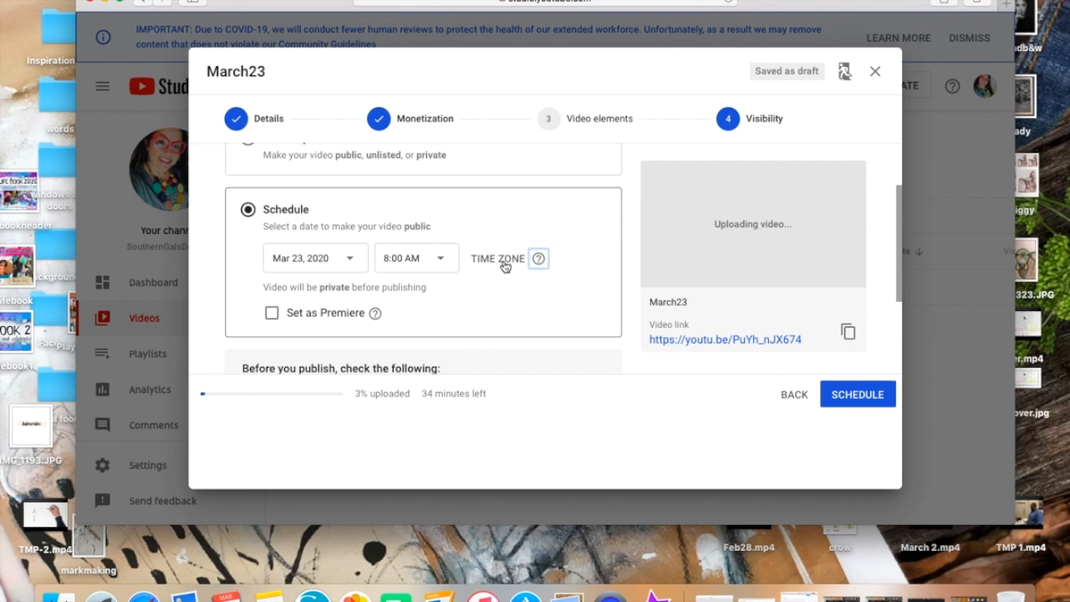
click(504, 262)
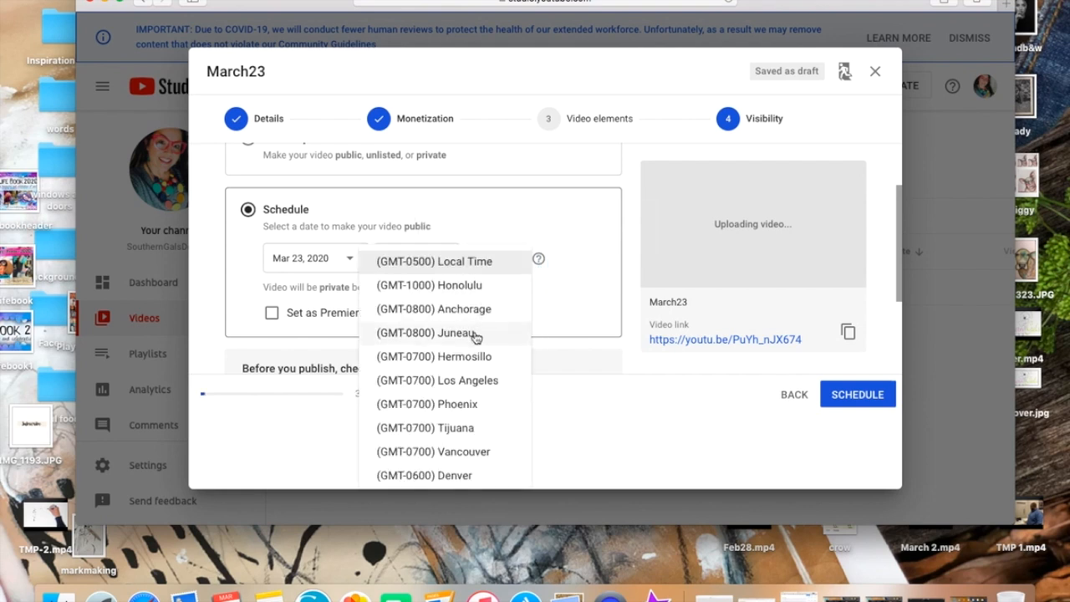
click(467, 261)
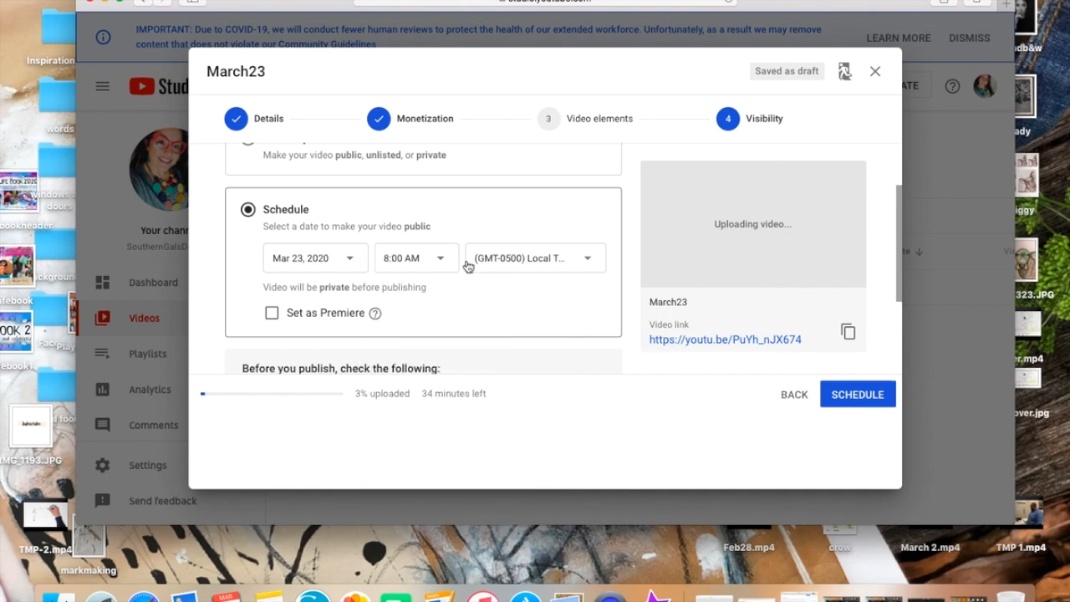
click(557, 259)
scroll(490, 364, down, 10)
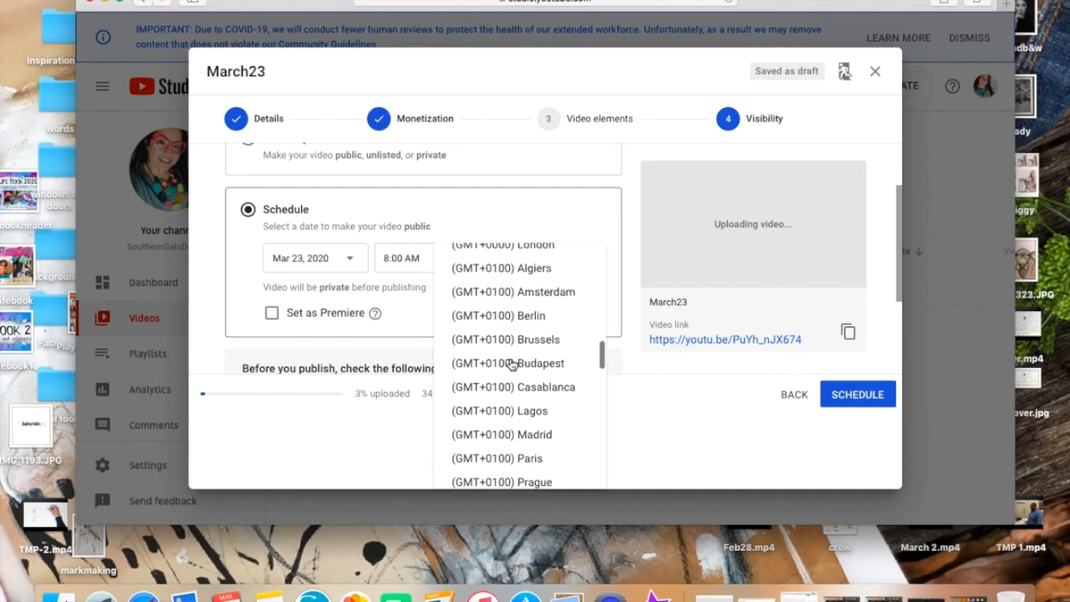
scroll(485, 363, up, 10)
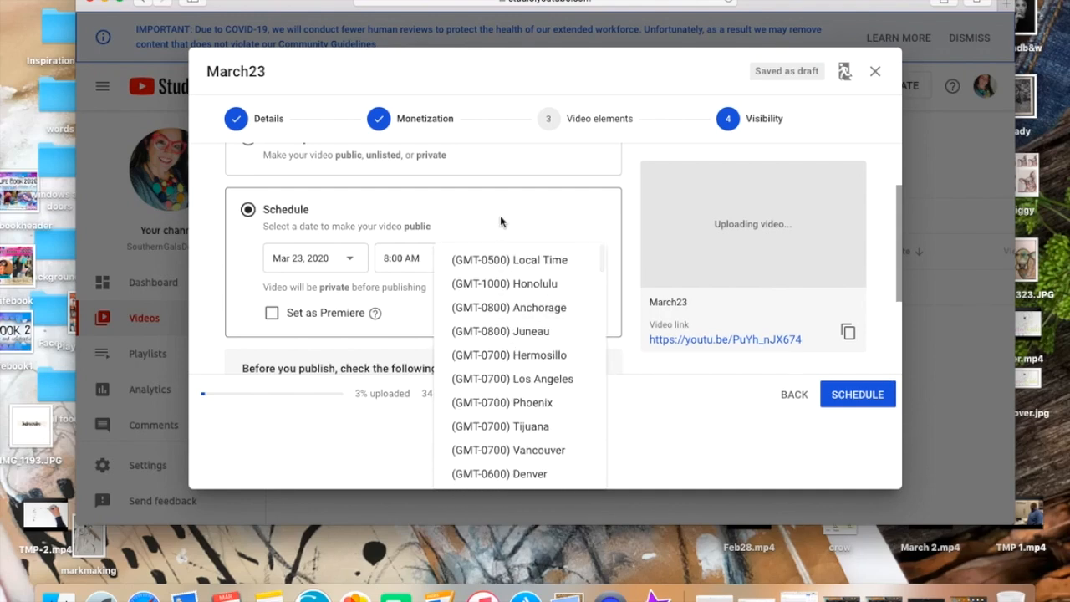
click(502, 264)
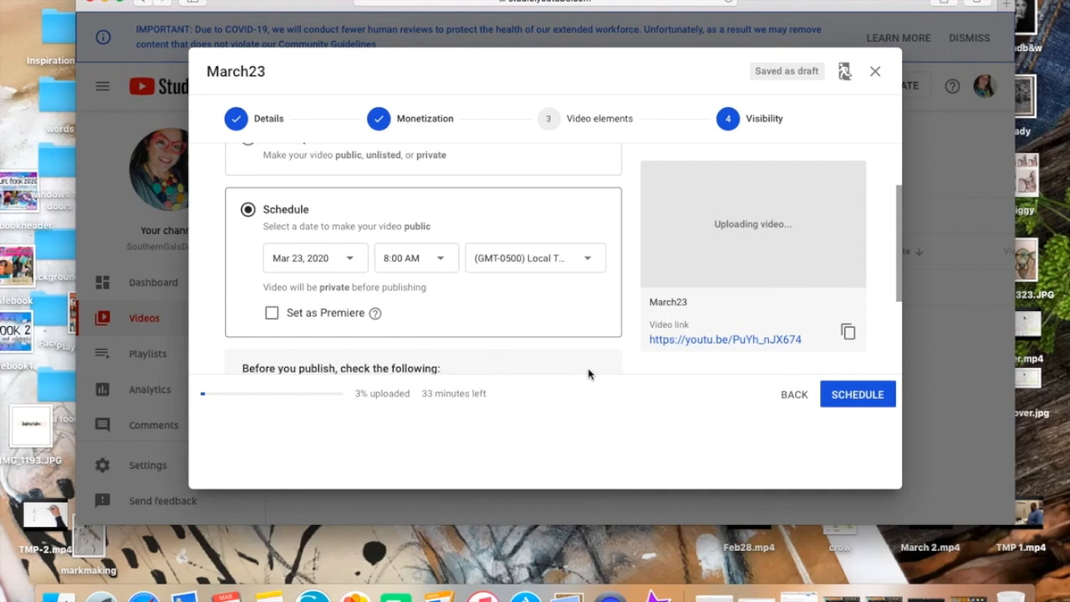
click(856, 398)
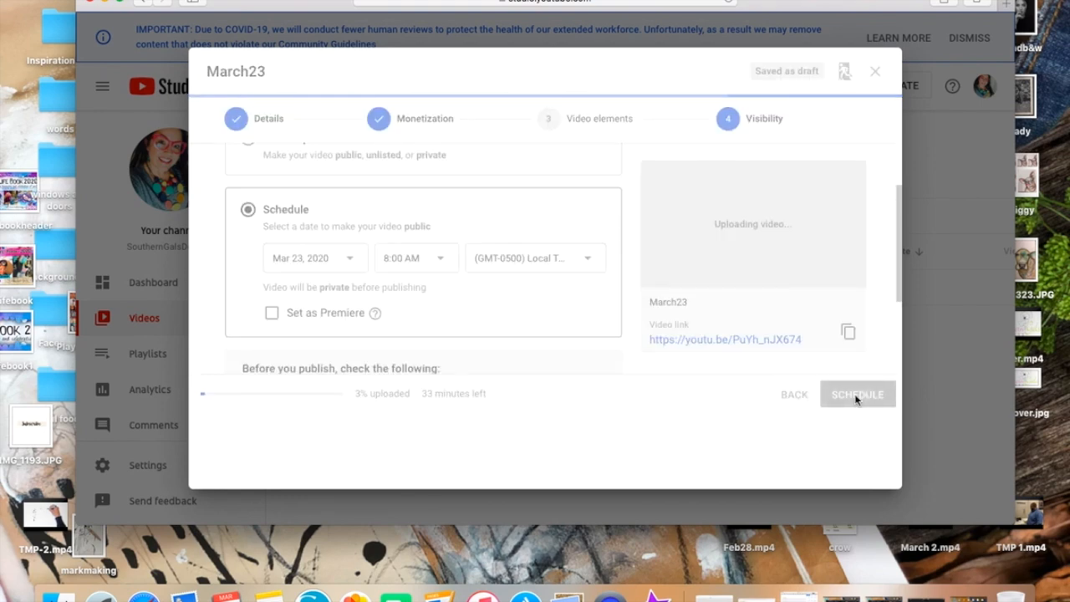